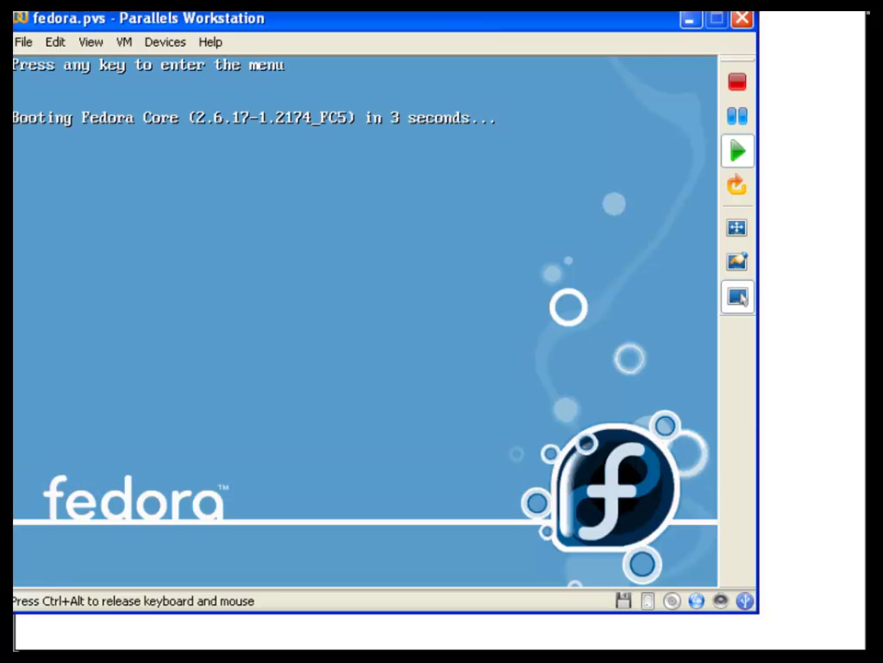
Step: Stop the boot countdown at the GRUB menu and select the 2.6.17-1.2174_FC5 kernel entry
key("Escape")
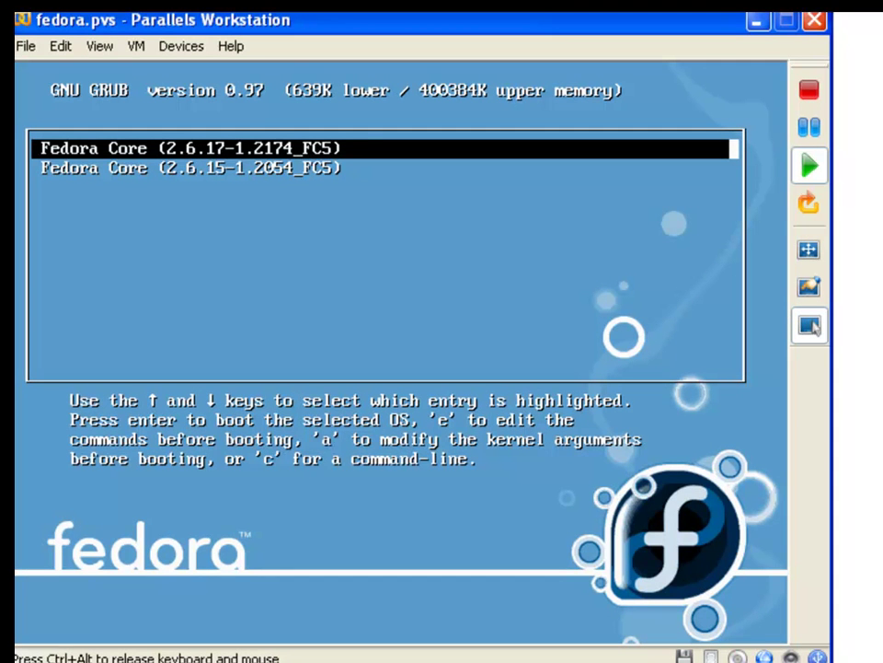
key("Down")
key("Up")
key("Down")
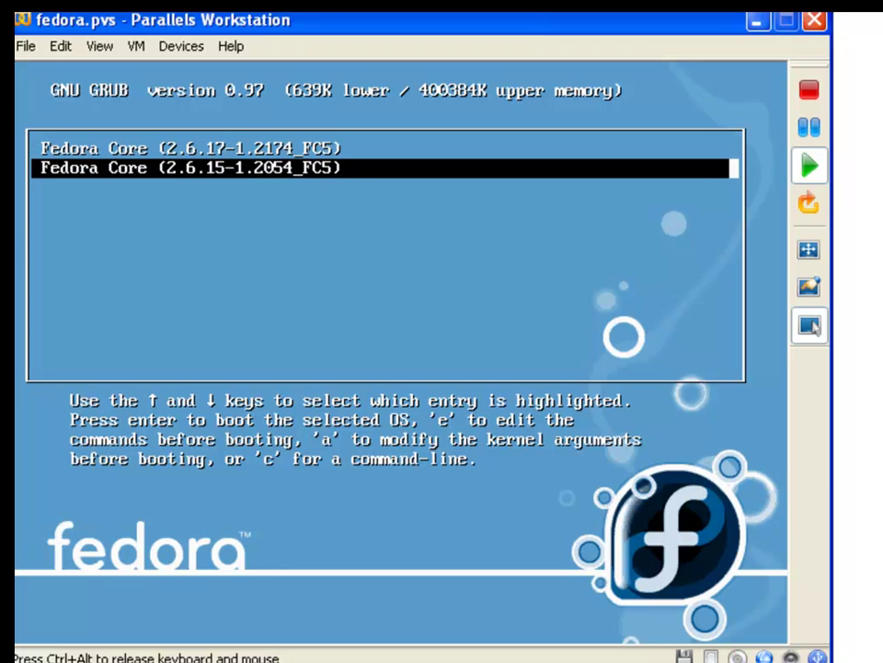
key("Up")
key("Down")
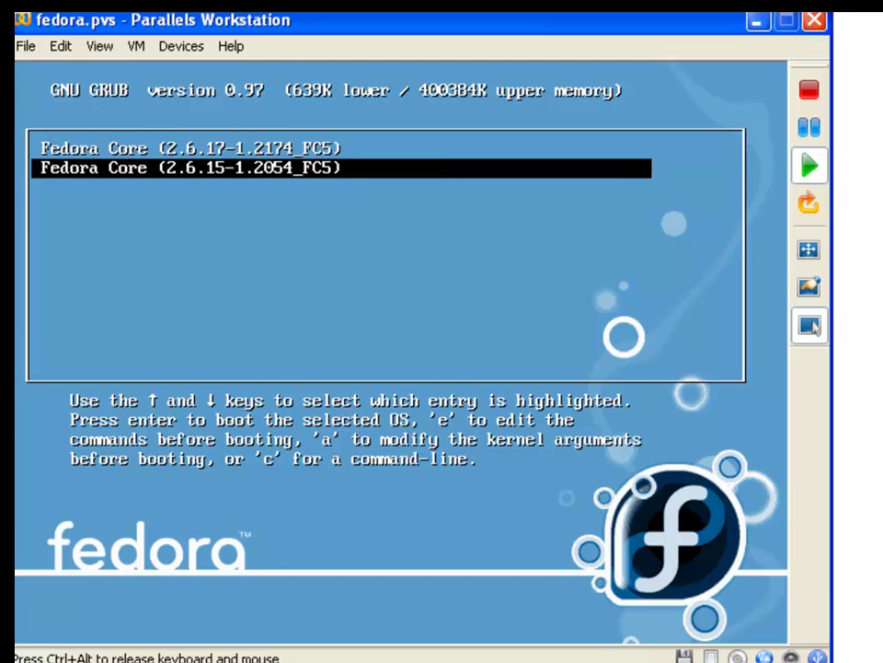
key("Up")
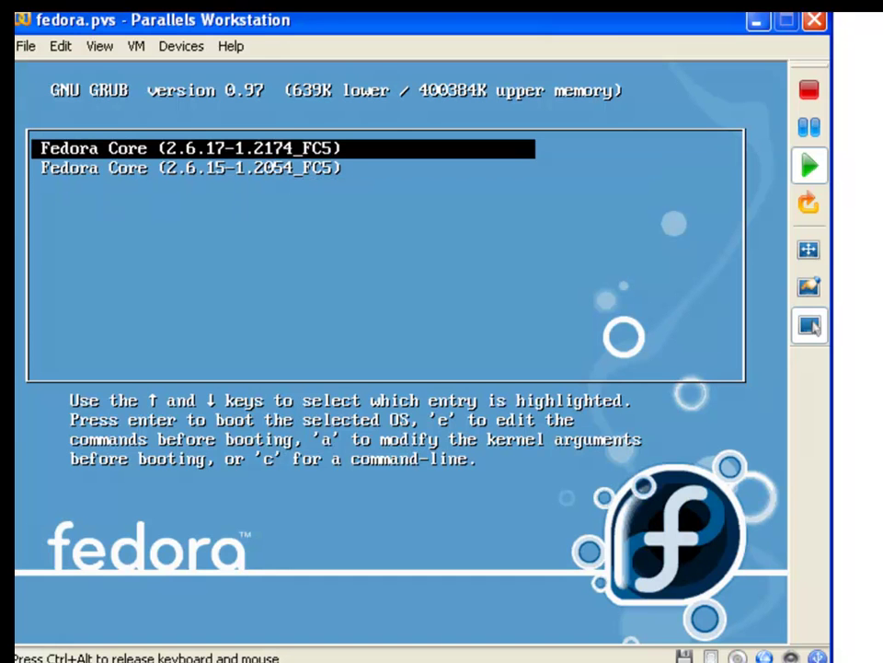
key("Down")
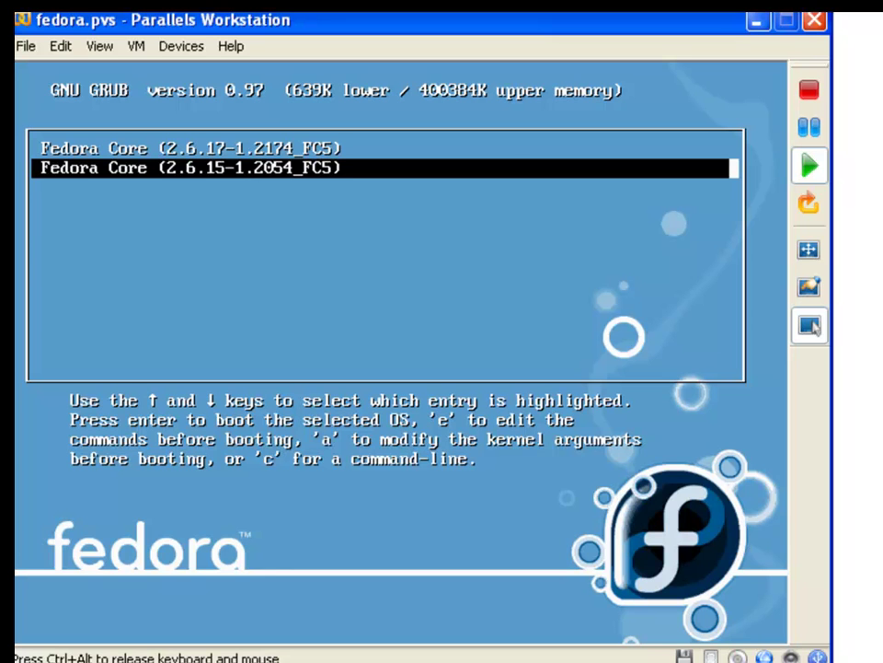
key("Up")
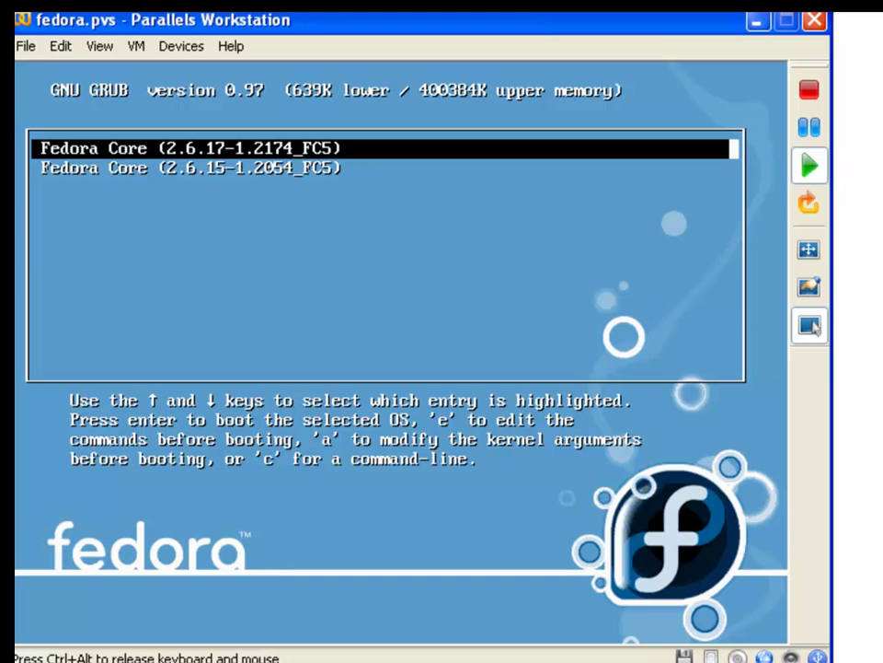
Step: Boot the Fedora Core 2.6.17-1.2174_FC5 kernel and release keyboard and mouse to the host
key("Return")
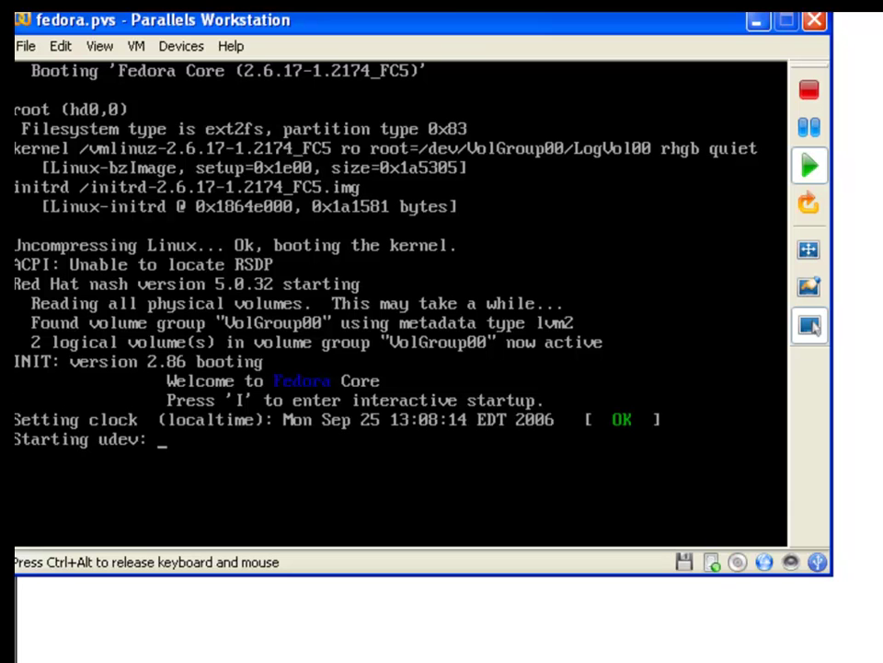
key("ctrl+alt")
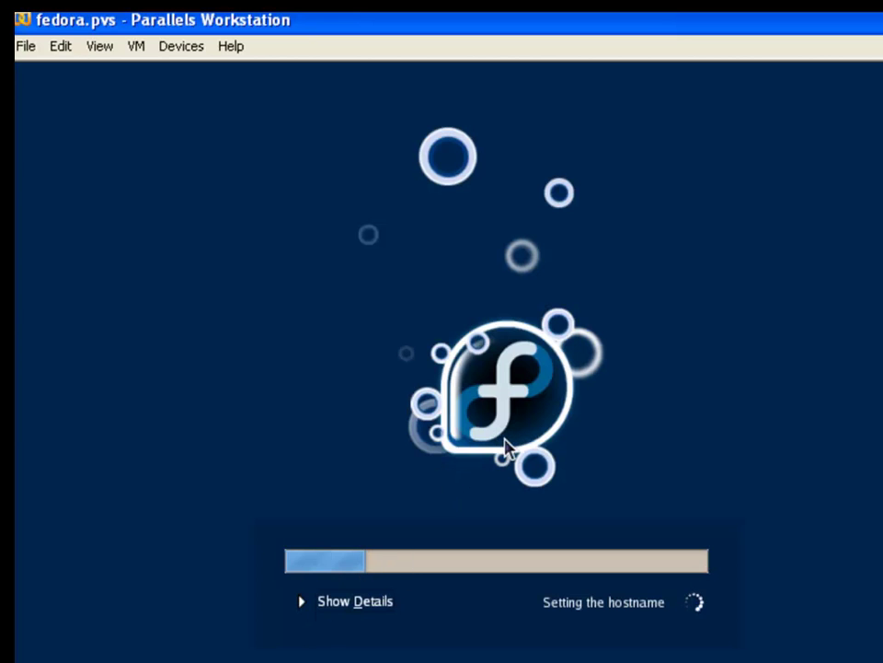
Step: Show the detailed boot messages on the Fedora boot splash screen
left_click(303, 603)
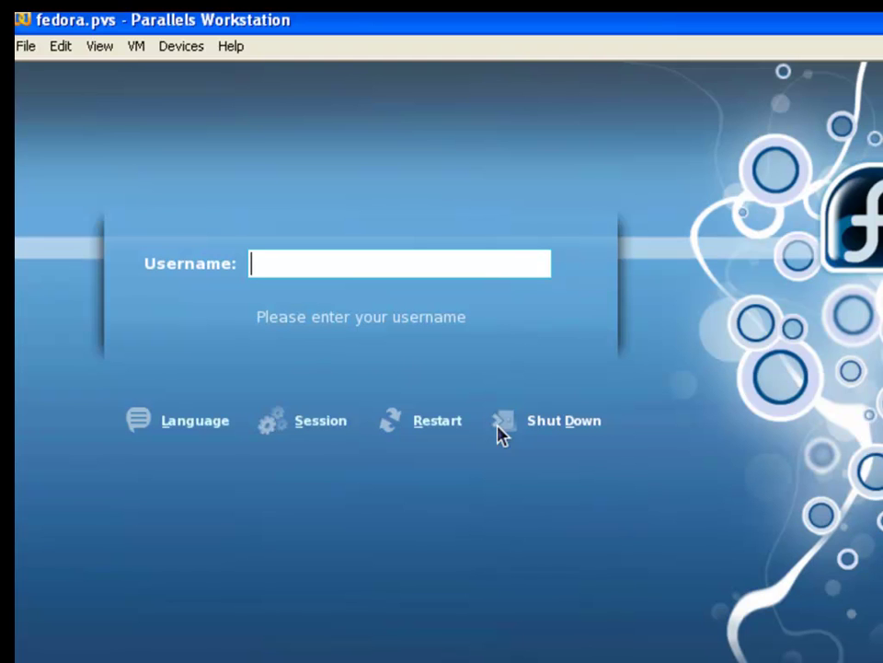
Step: Log into Fedora with the account username and password, then release the mouse to the host
type("pc")
key("Return")
type("******")
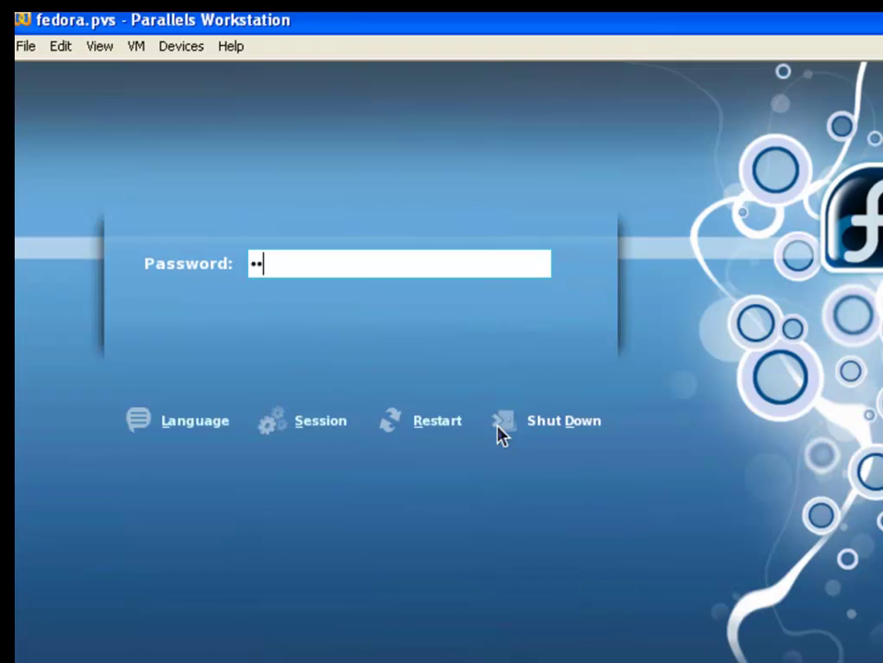
key("Return")
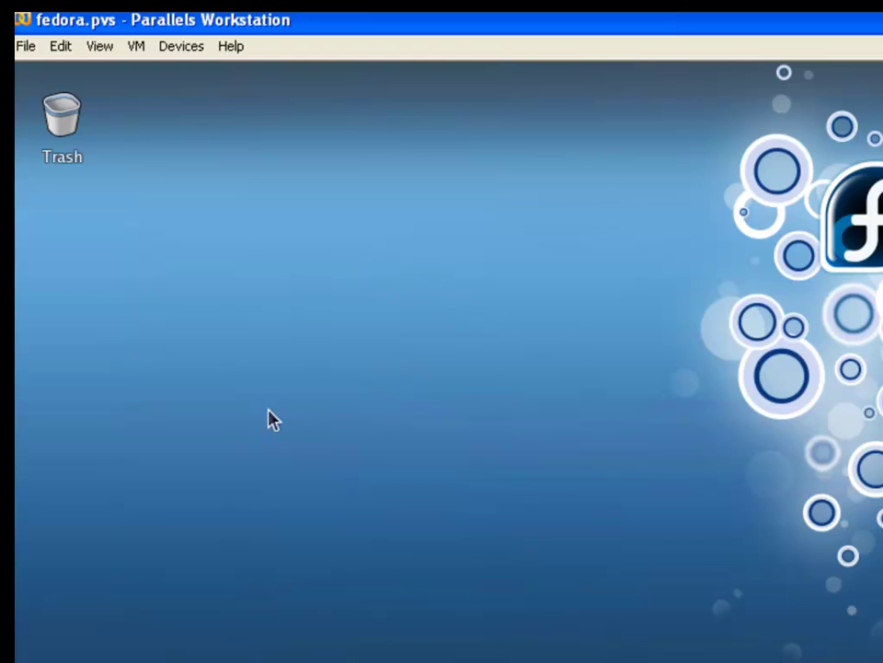
key("ctrl+alt")
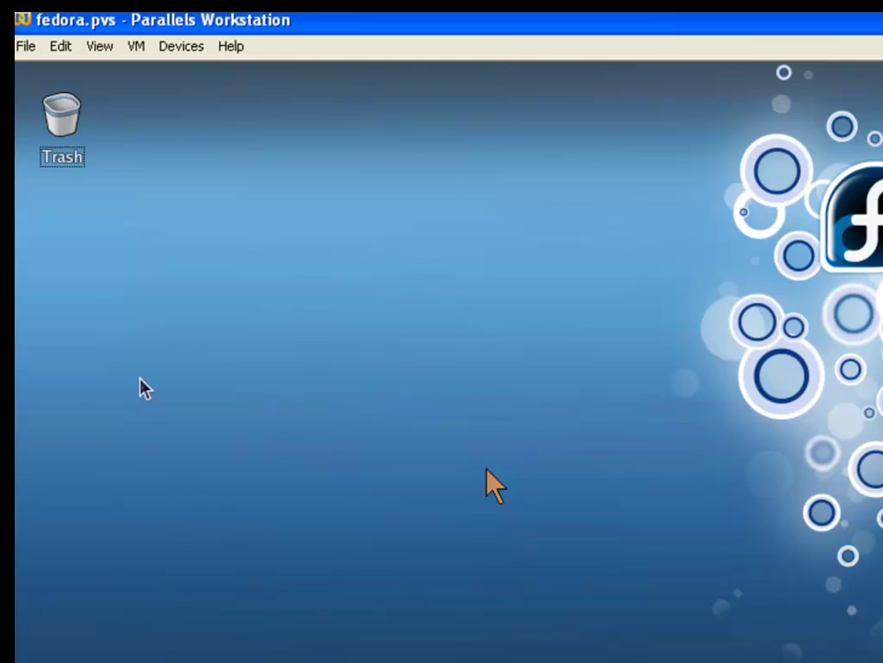
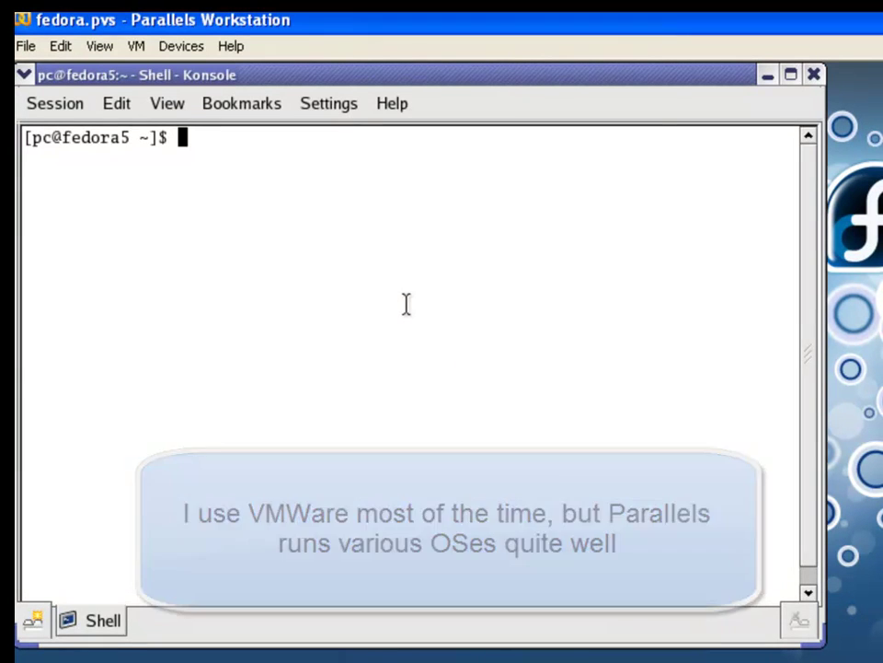
Step: Switch to a root login shell with su - and the root password
type("su -")
key("Return")
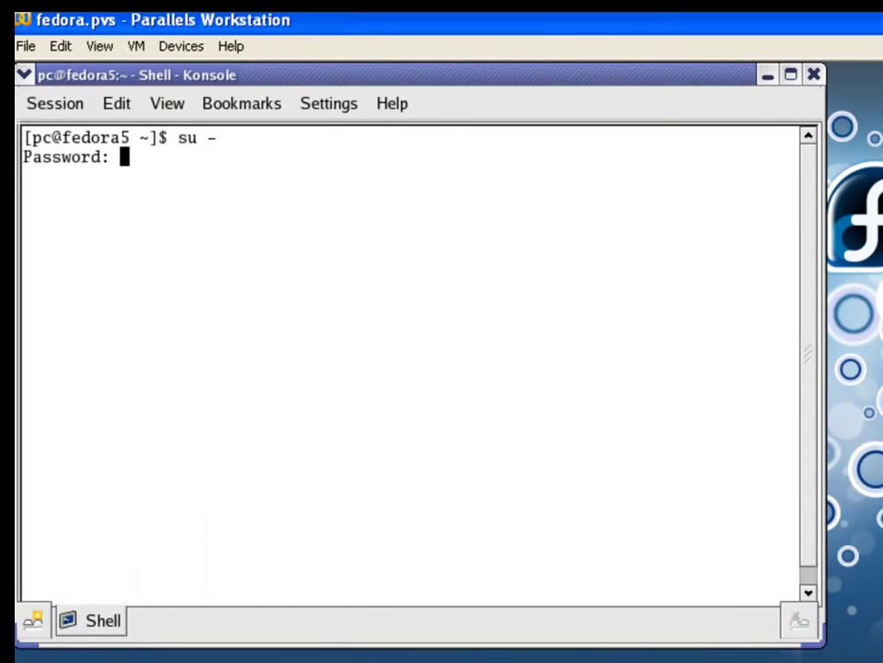
key("Return")
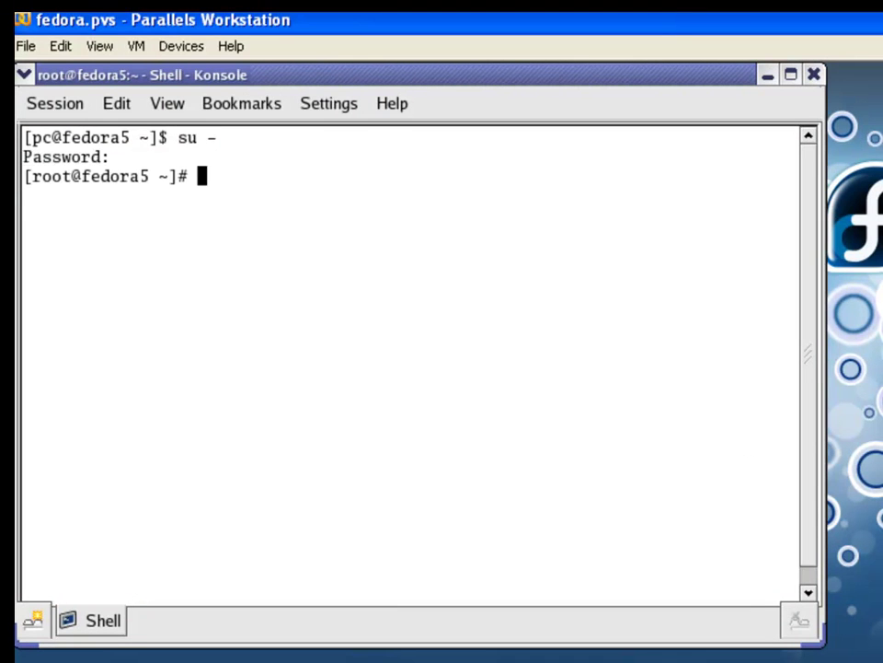
Step: Print the kernel log with dmesg, then reopen it with dmesg | less from the top
type("dmesg")
key("Return")
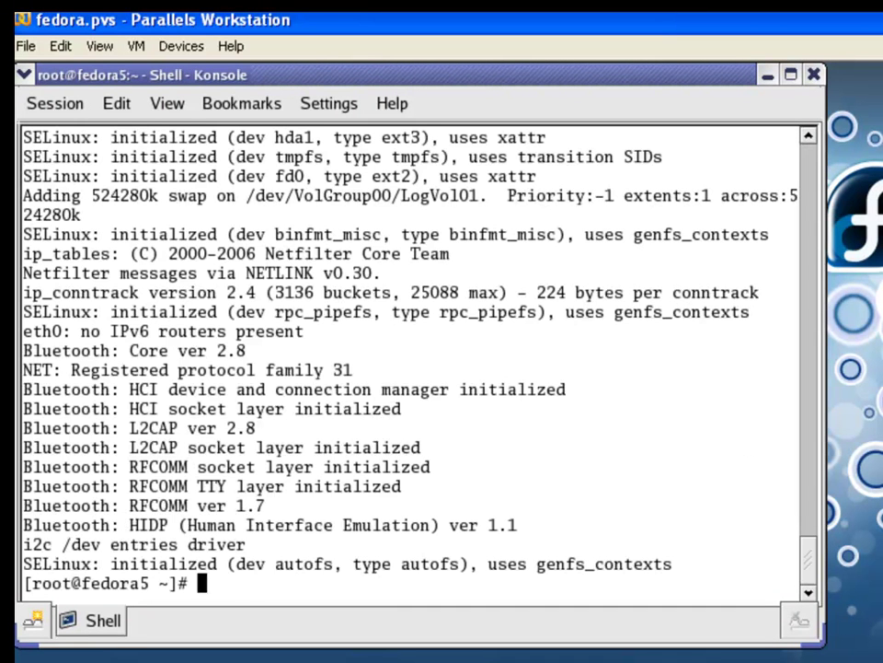
type("dmesg | ")
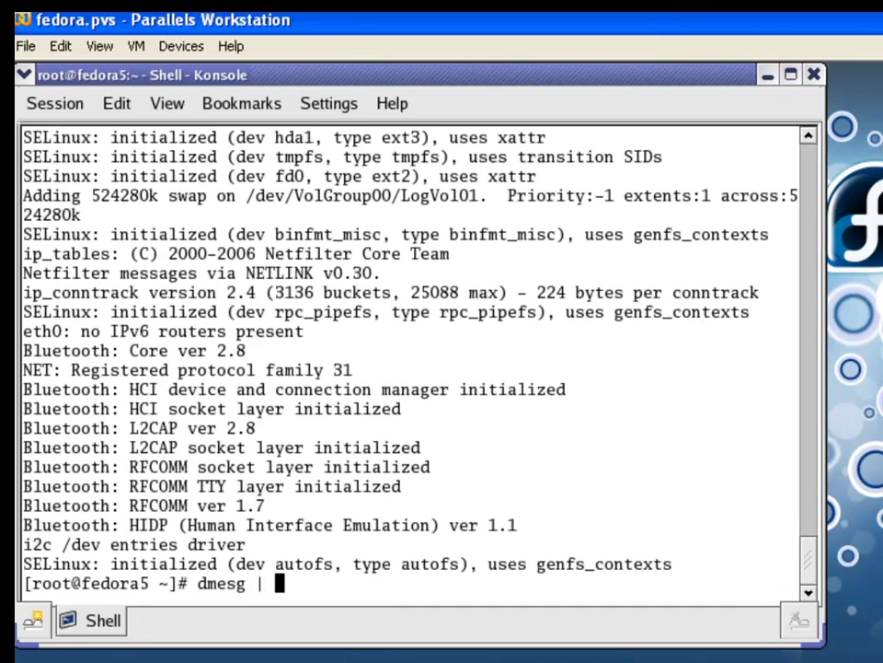
type("less")
key("Return")
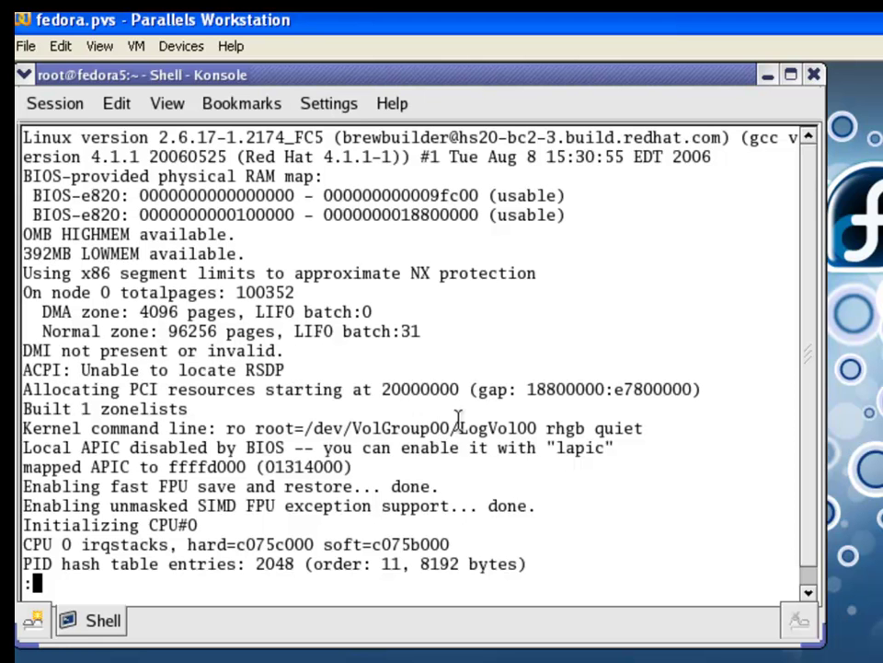
Step: Scroll the dmesg pager past the Celeron-A CPU and cache lines to the PCI probing messages
key("Down")
key("Down")
key("Down")
key("Down")
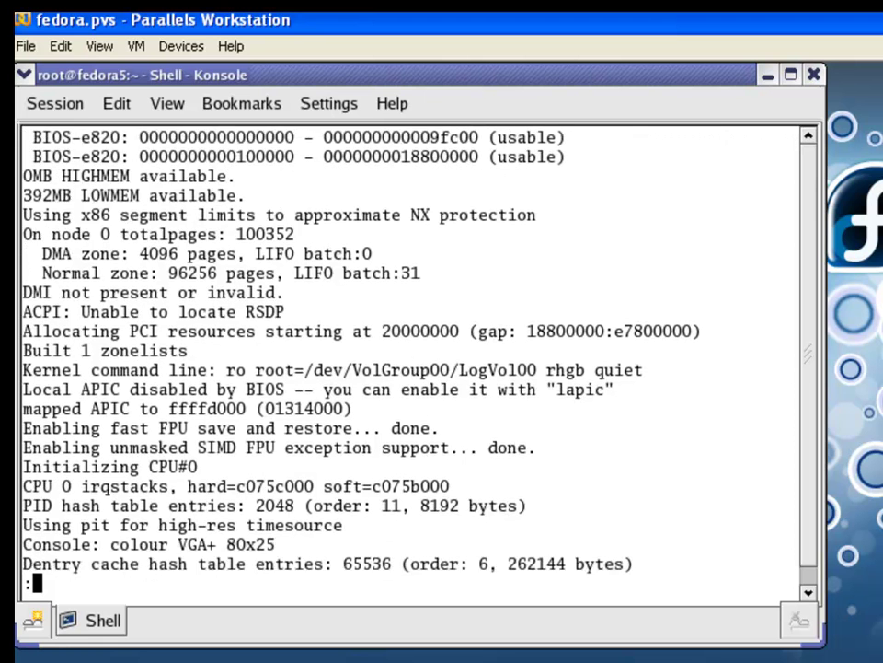
key("Down")
key("Down")
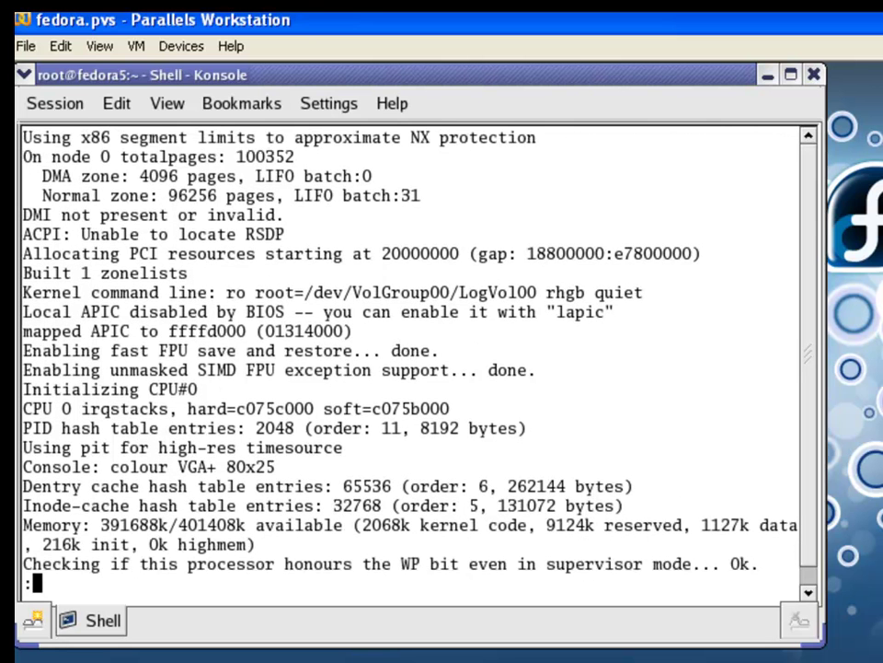
key("Down")
key("Down")
key("Down")
key("Down")
key("Down")
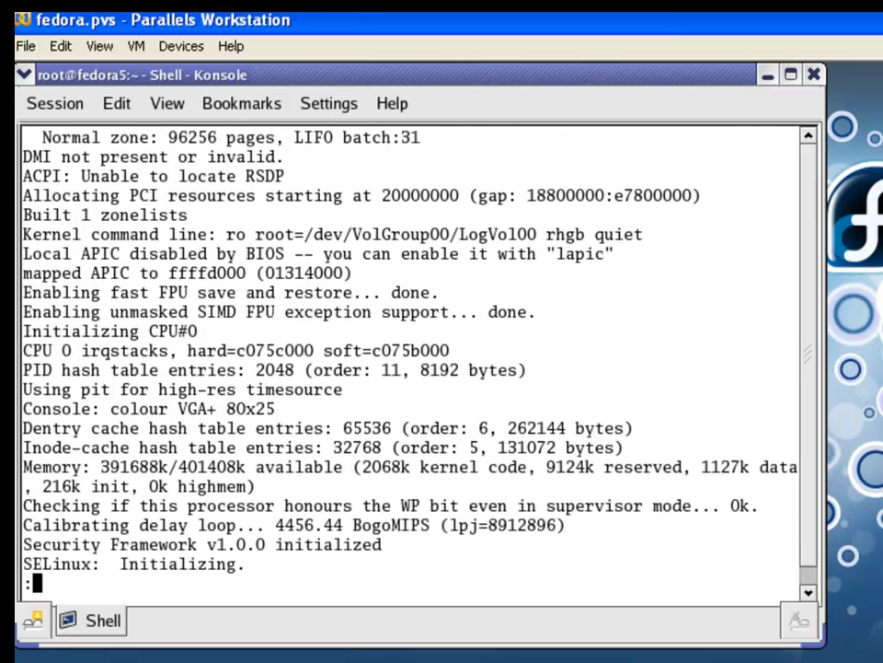
key("Down")
key("Down")
key("Down")
key("Down")
key("Down")
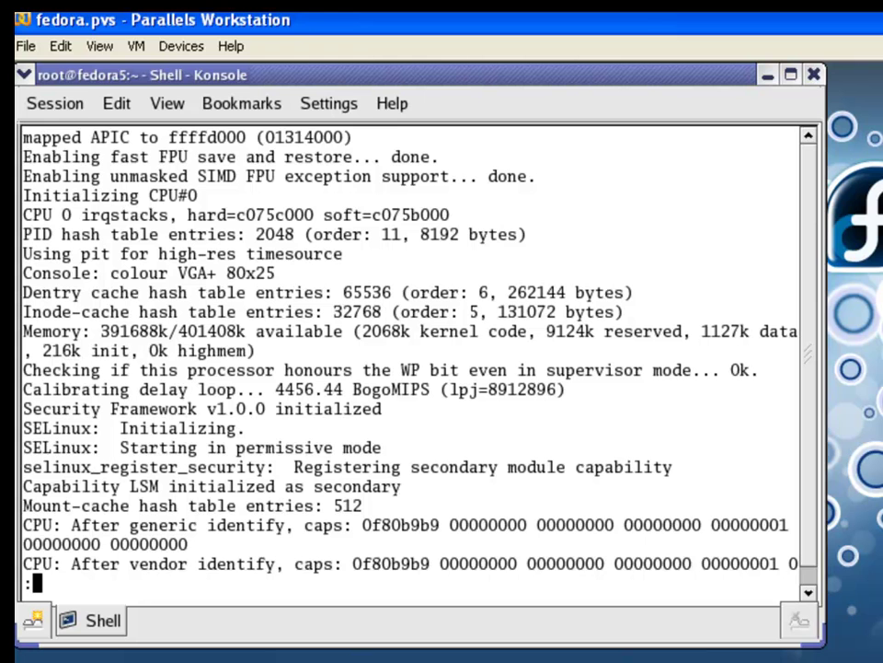
key("Down")
key("Down")
key("Down")
key("Down")
key("Down")
key("Down")
key("Down")
key("Down")
key("Down")
key("Down")
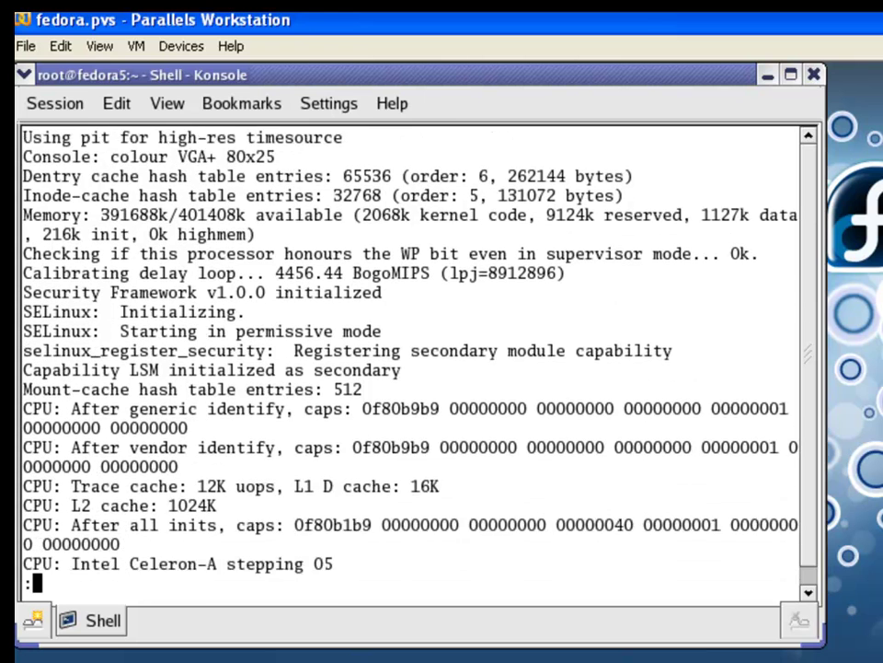
key("Down")
key("Down")
key("Down")
key("Down")
key("Down")
key("Down")
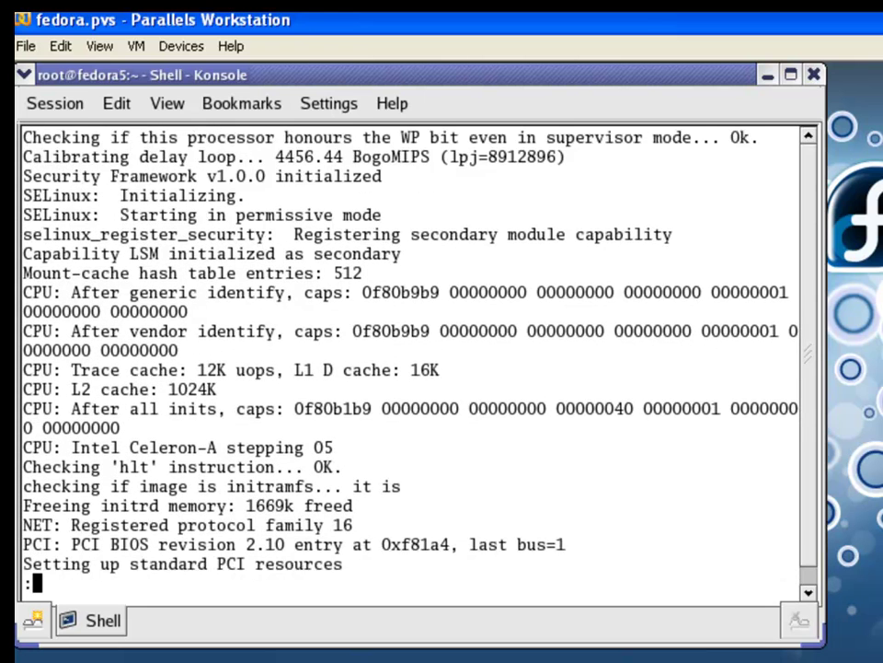
key("Down")
key("Down")
key("Down")
key("Down")
key("Down")
key("Down")
key("Down")
key("Down")
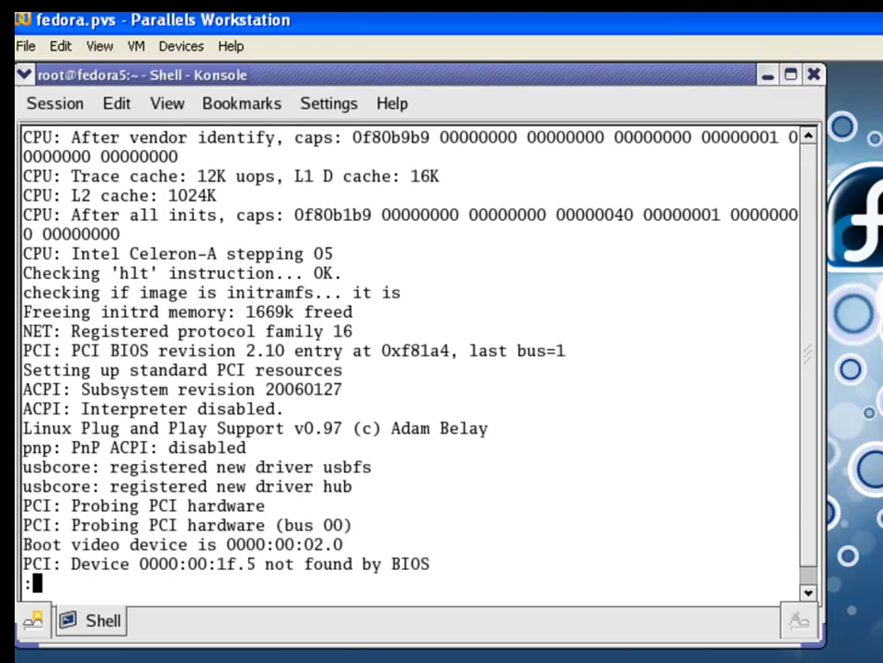
Step: Search the kernel log for 'error' and then for 'fail'
type("/error")
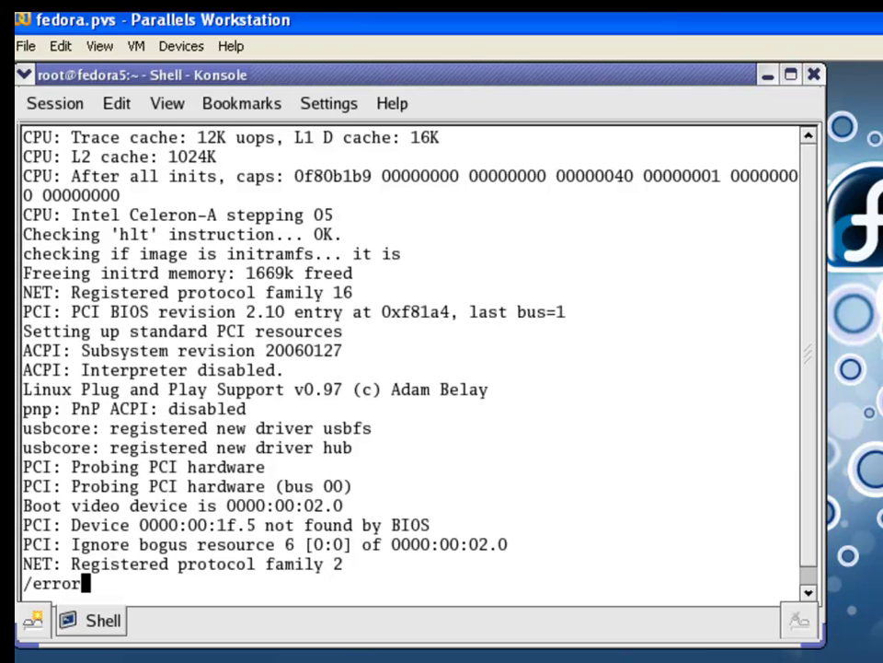
key("Return")
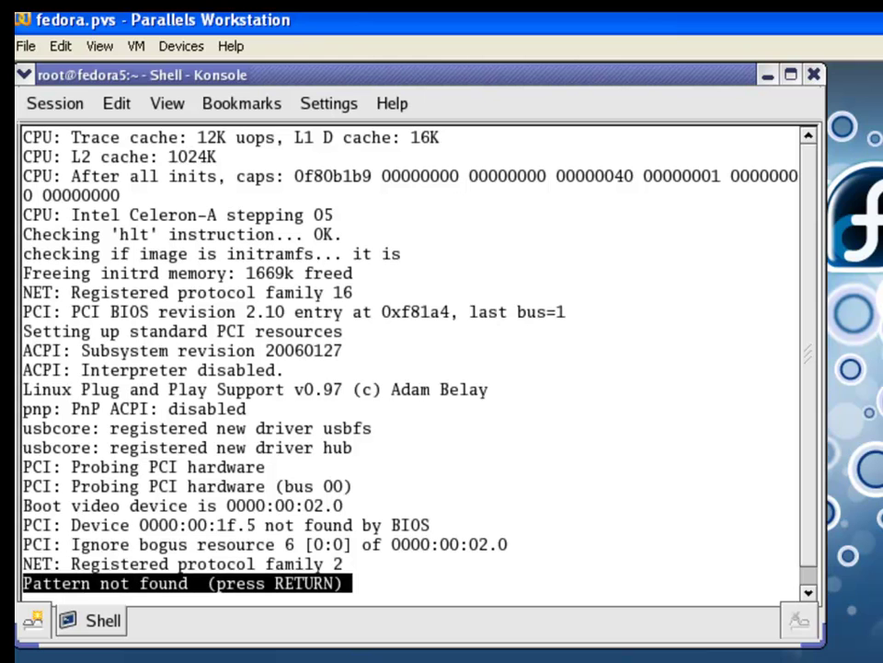
type("/fail")
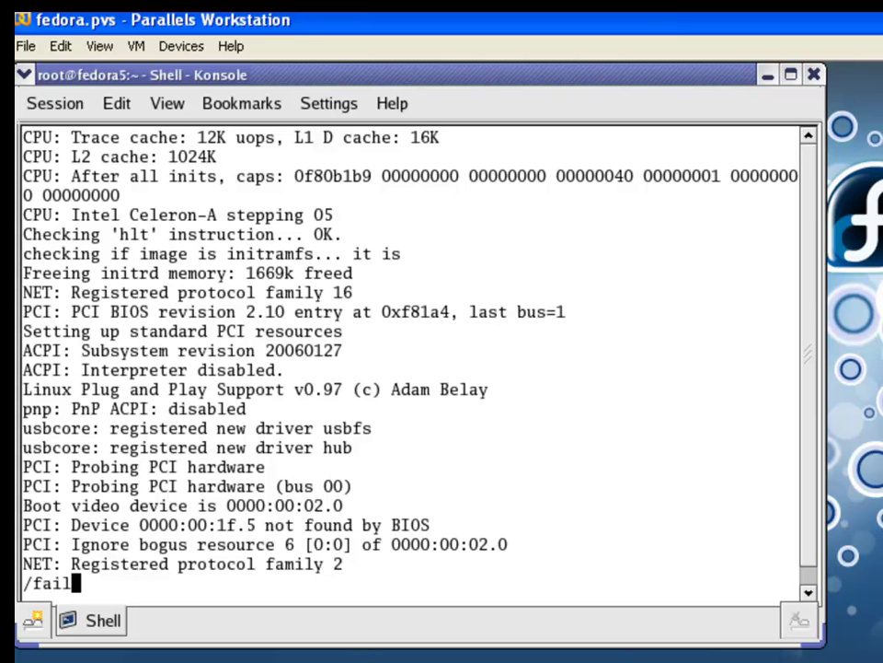
key("Return")
key("Return")
key("Return")
key("Return")
key("Return")
key("Return")
key("Return")
key("Return")
key("Return")
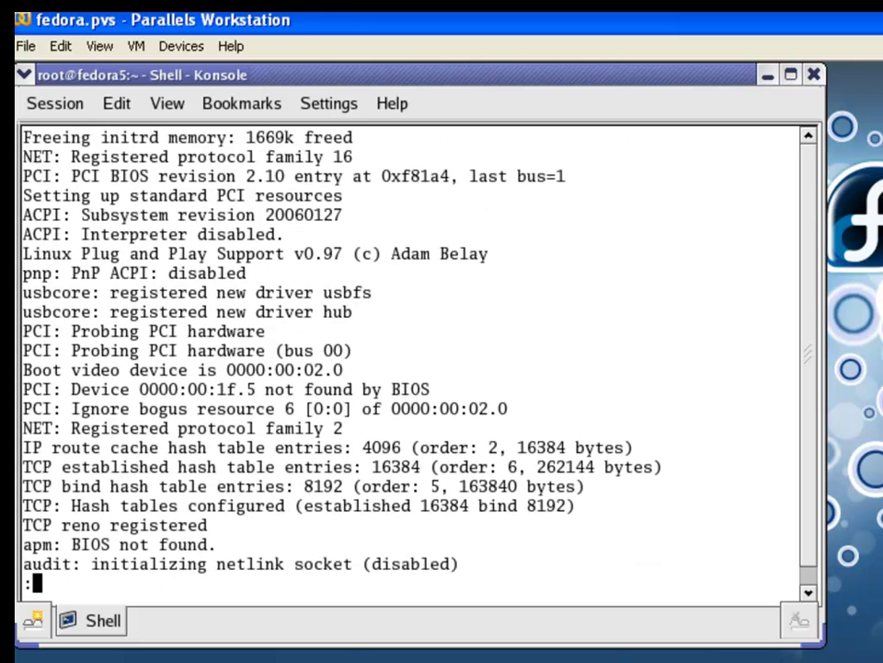
Step: Page through the log past the io scheduler, IDE driver, disk and CD-ROM lines
key("Return")
key("Return")
key("Return")
key("Return")
key("Return")
key("Return")
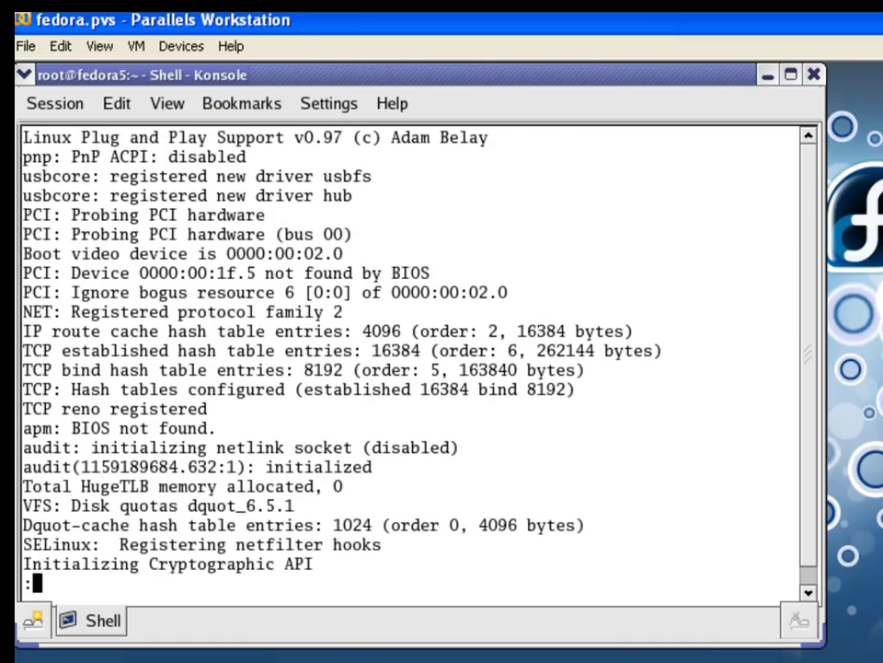
key("Return")
key("Return")
key("Return")
key("Return")
key("Return")
key("Return")
key("Return")
key("Return")
key("Return")
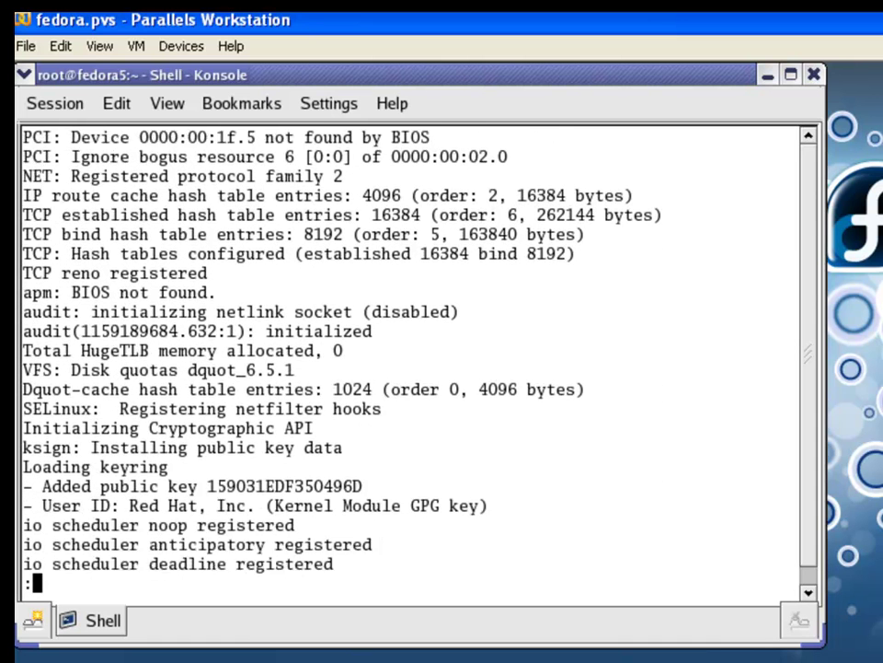
key("Return")
key("Return")
key("Return")
key("Return")
key("Return")
key("Return")
key("Return")
key("Return")
key("Return")
key("Return")
key("Return")
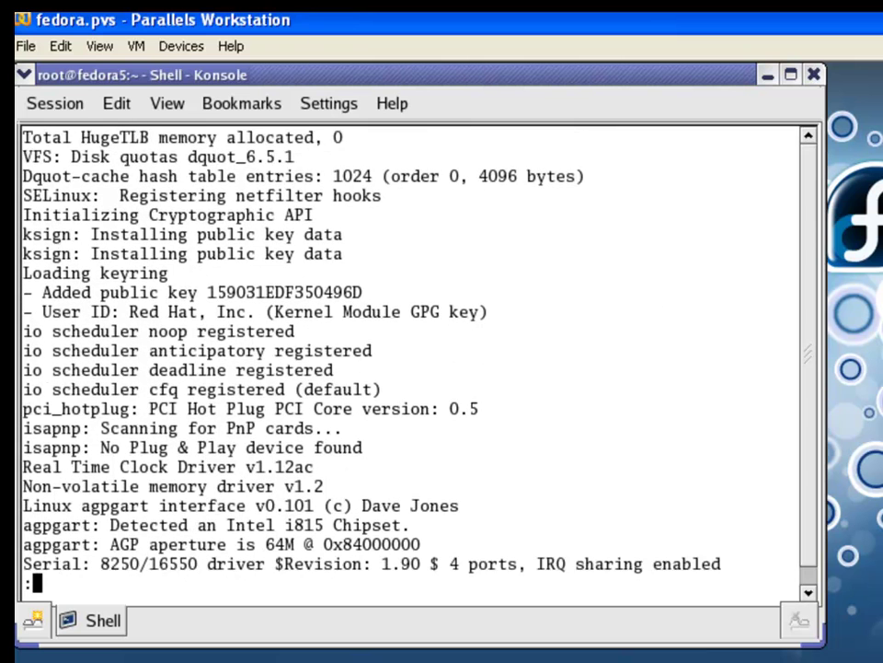
key("Return")
key("Return")
key("Return")
key("Return")
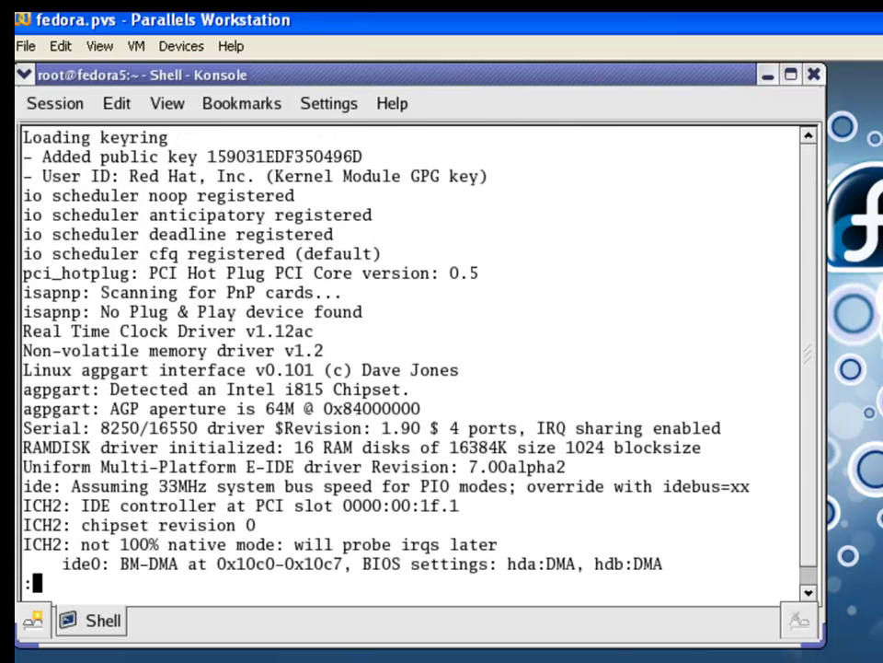
key("Return")
key("Return")
key("Return")
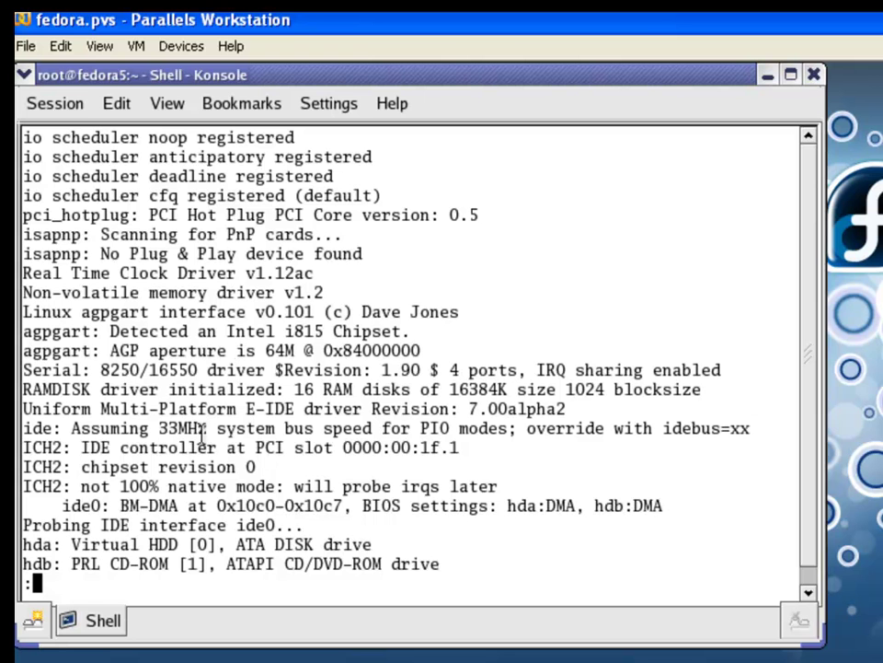
key("Return")
key("Return")
key("Return")
key("Return")
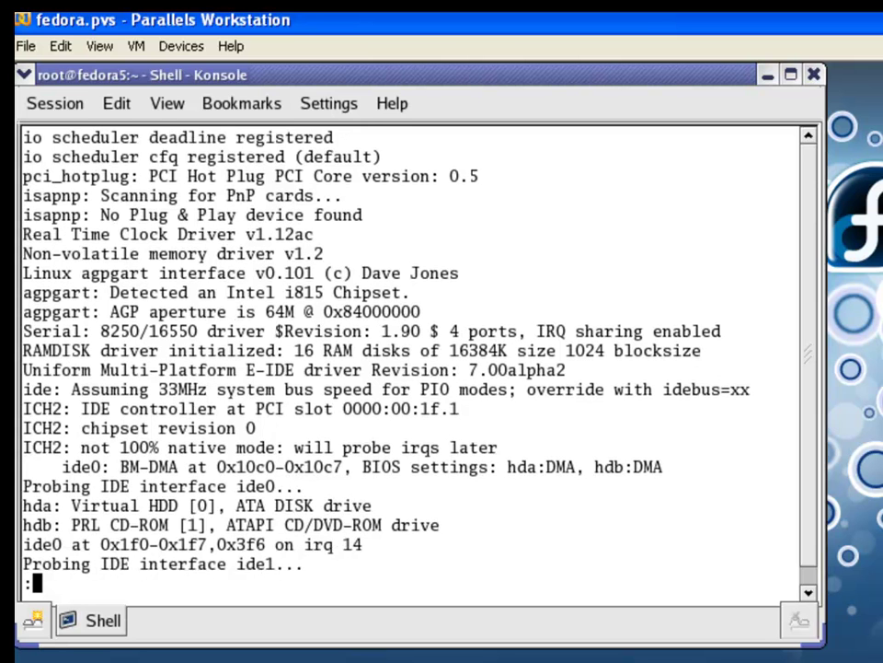
key("Return")
key("Return")
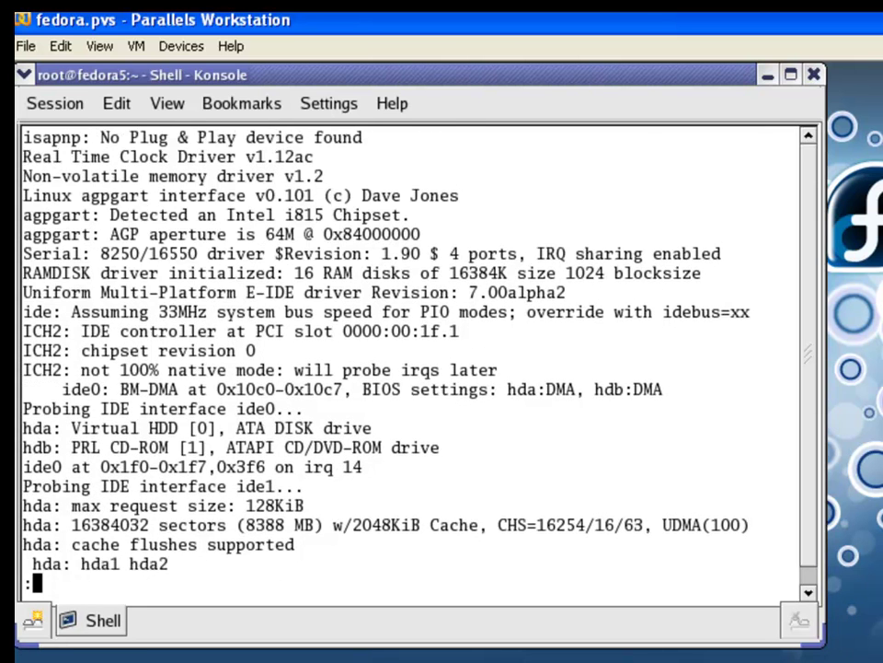
key("Return")
key("Return")
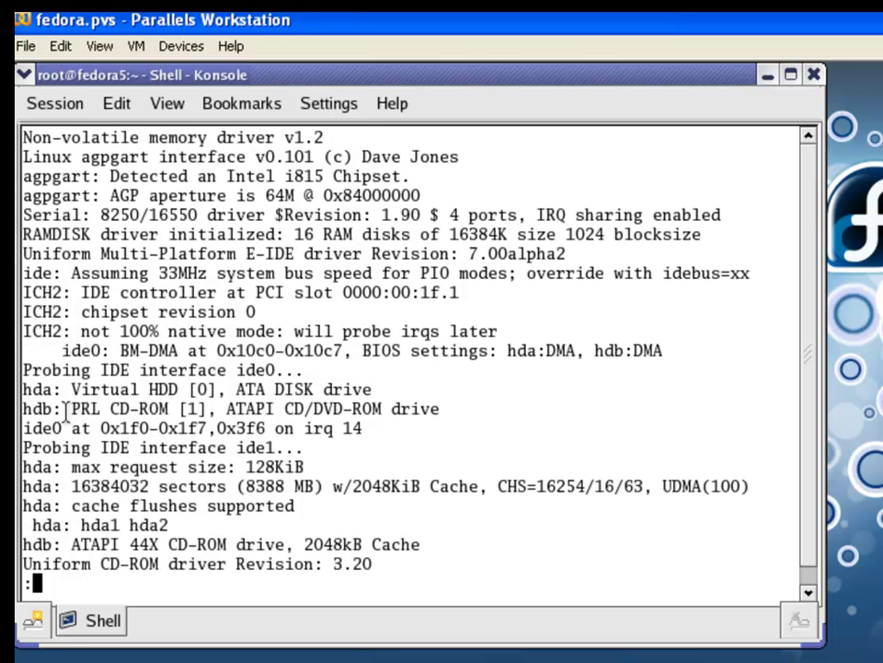
Step: Continue through the USB, input device, SELinux initialization and SELinux filesystem lines
key("Return")
key("Return")
key("Return")
key("Return")
key("Return")
key("Return")
key("Return")
key("Return")
key("Return")
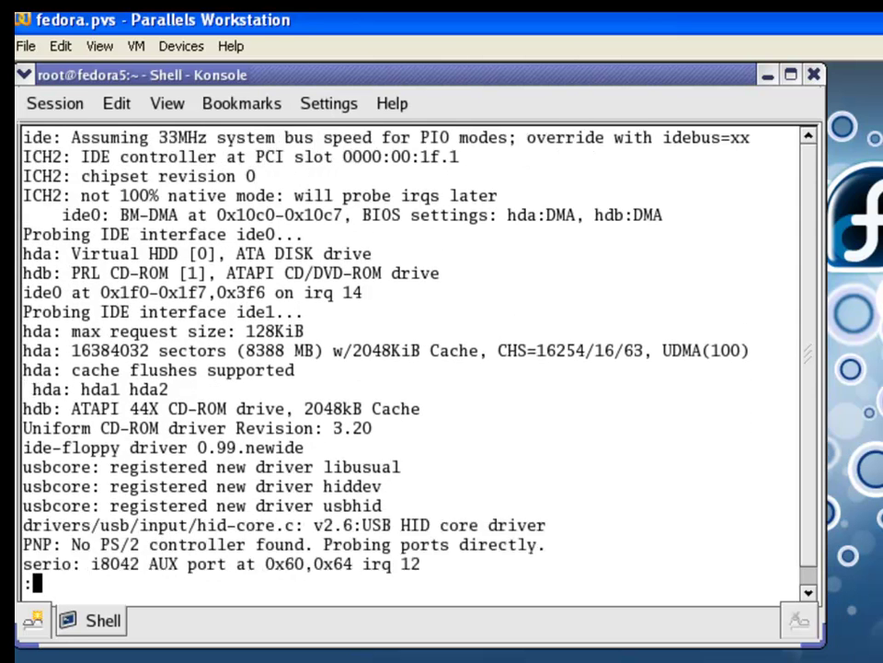
key("Return")
key("Return")
key("Return")
key("Return")
key("Return")
key("Return")
key("Return")
key("Return")
key("Return")
key("Return")
key("Return")
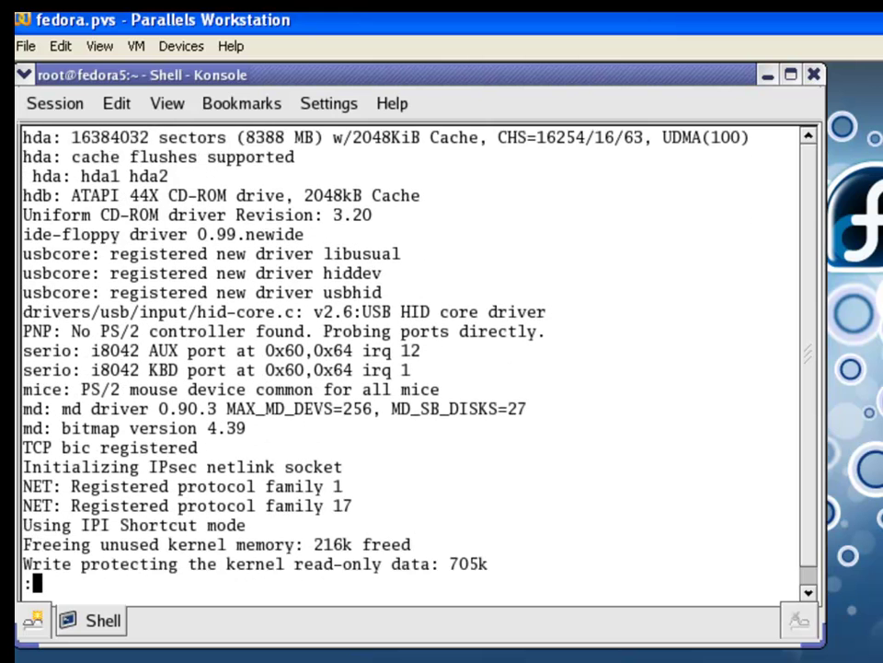
key("Return")
key("Return")
key("Return")
key("Return")
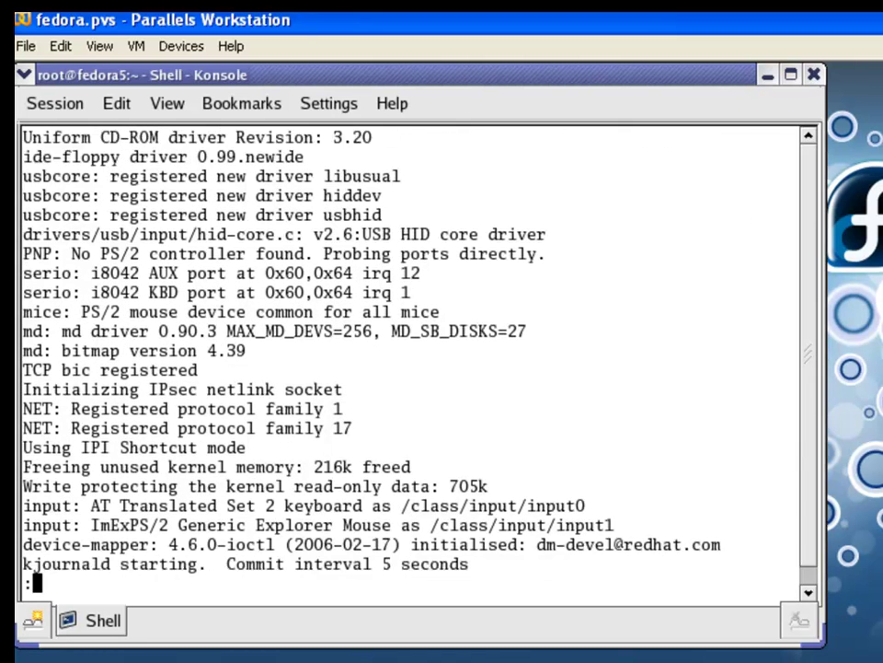
key("Return")
key("Return")
key("Return")
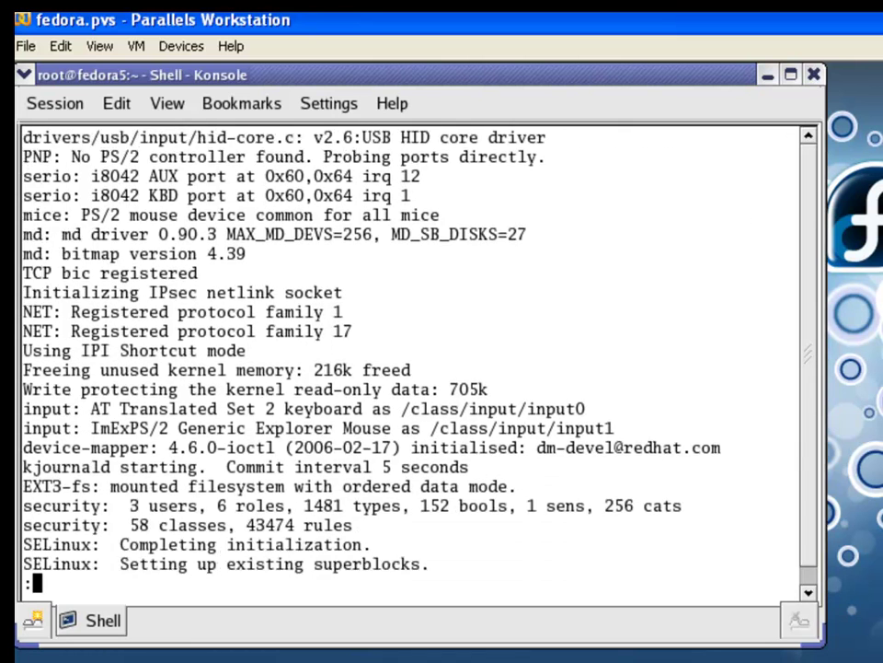
key("Return")
key("Return")
key("Return")
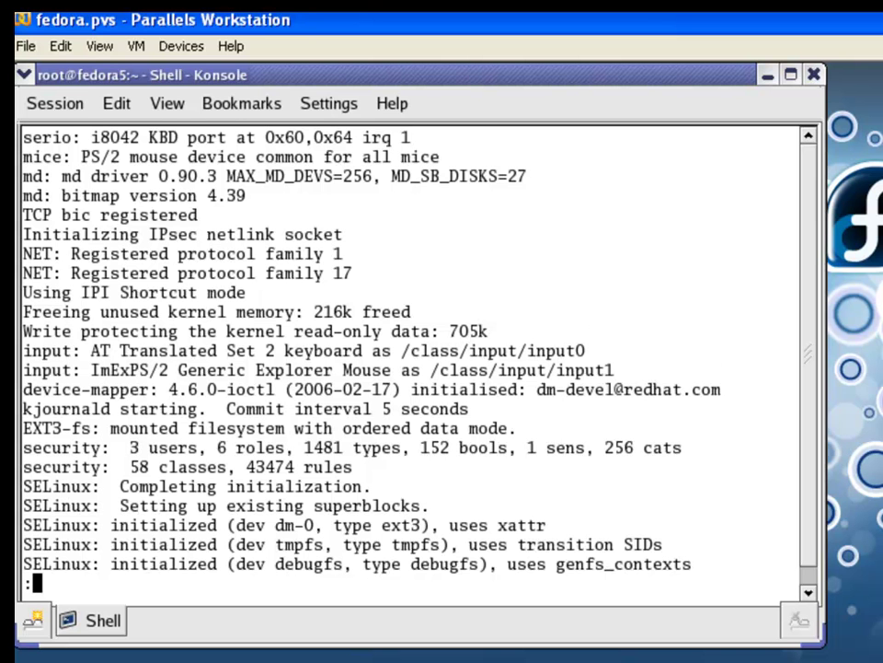
key("Return")
key("Return")
key("Return")
key("Return")
key("Return")
key("Return")
key("Return")
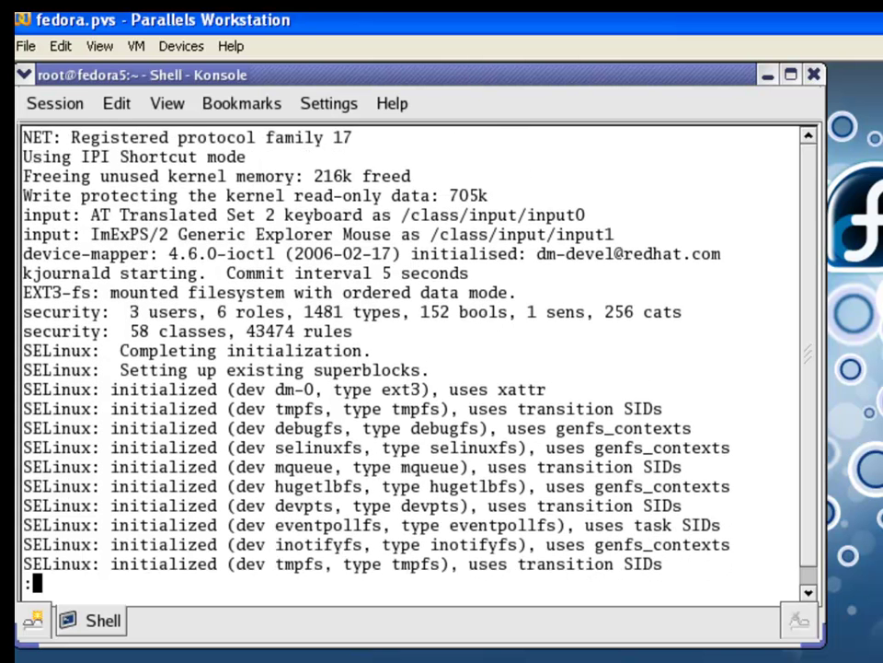
key("Return")
key("Return")
key("Return")
key("Return")
key("Return")
key("Return")
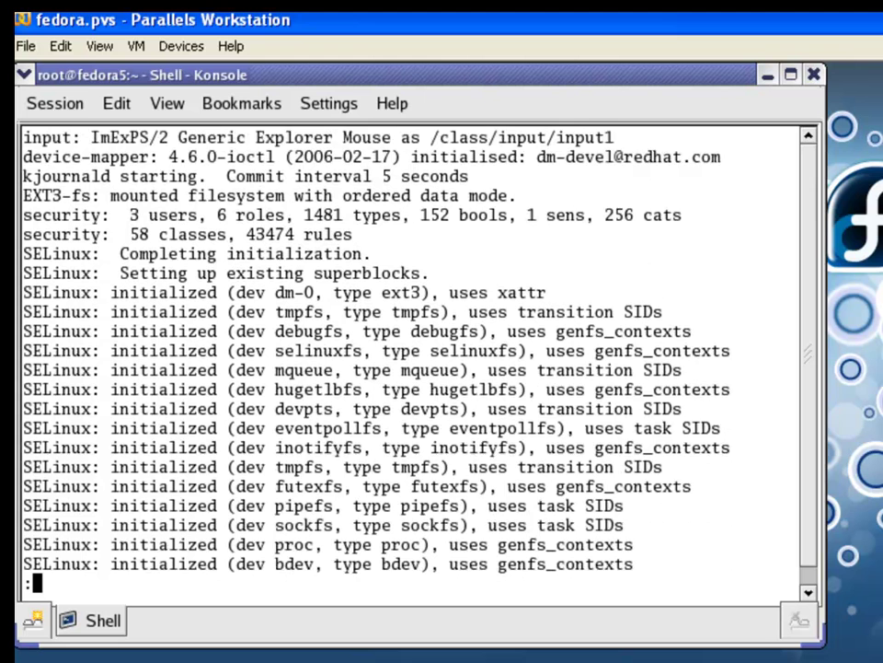
key("Return")
key("Return")
key("Return")
key("Return")
key("Return")
key("Return")
key("Return")
key("Return")
key("Return")
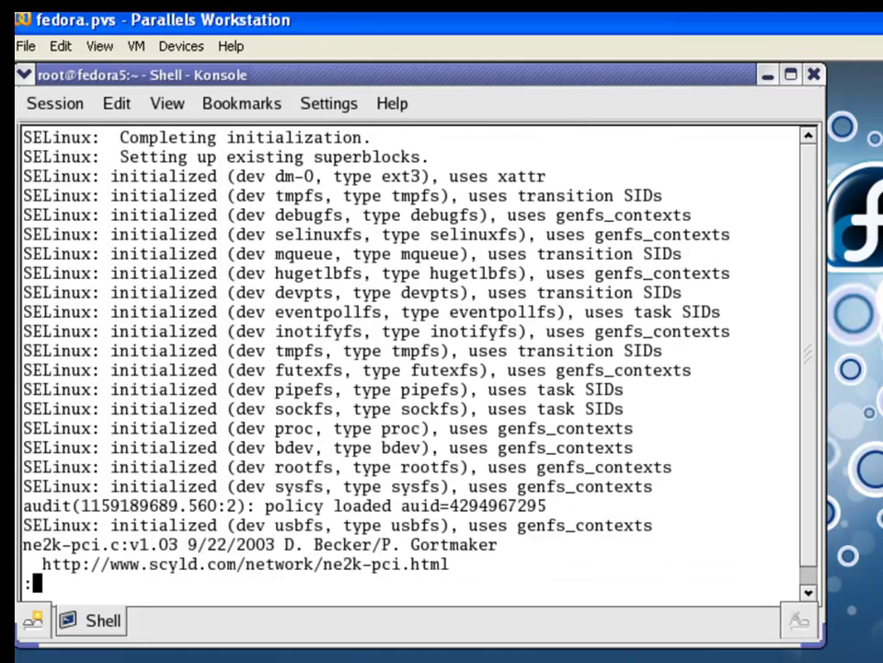
key("Return")
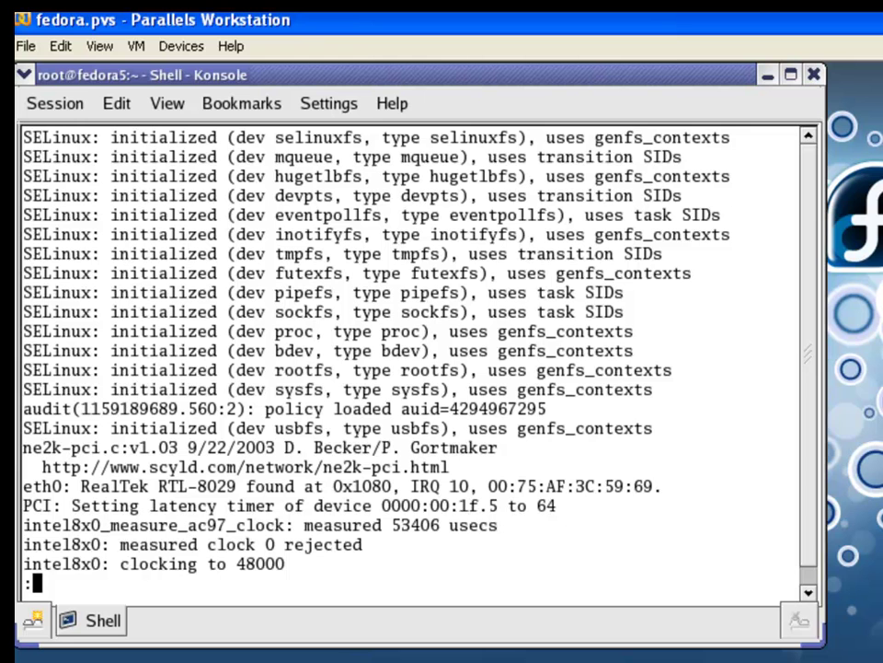
key("Return")
key("Return")
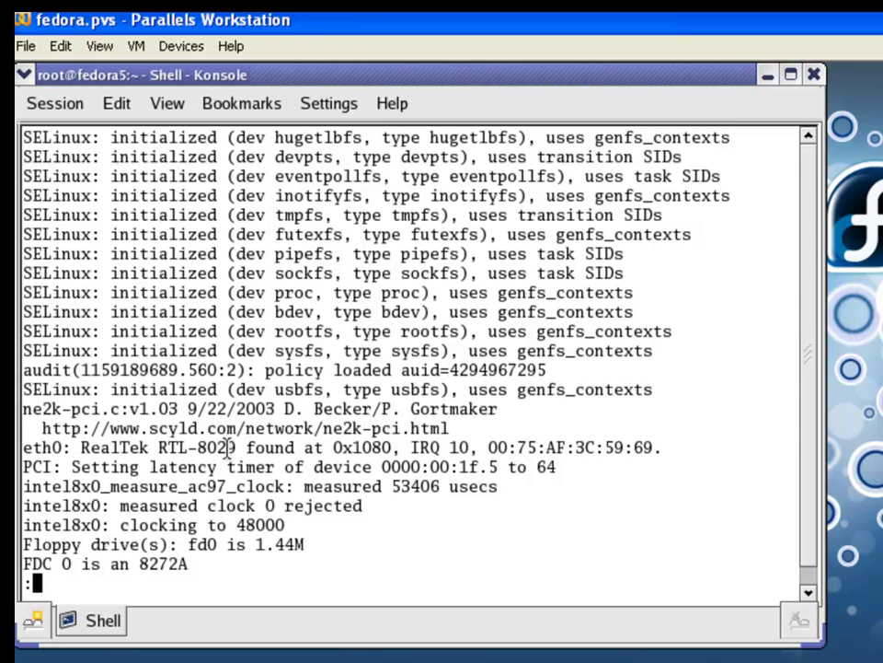
Step: Highlight the eth0 MAC address, the intel8x0 clock text and the word 'Host' in the USB line
left_click_drag(488, 447, 686, 452)
left_click(687, 452)
key("Return")
key("Return")
key("Return")
key("Return")
key("Return")
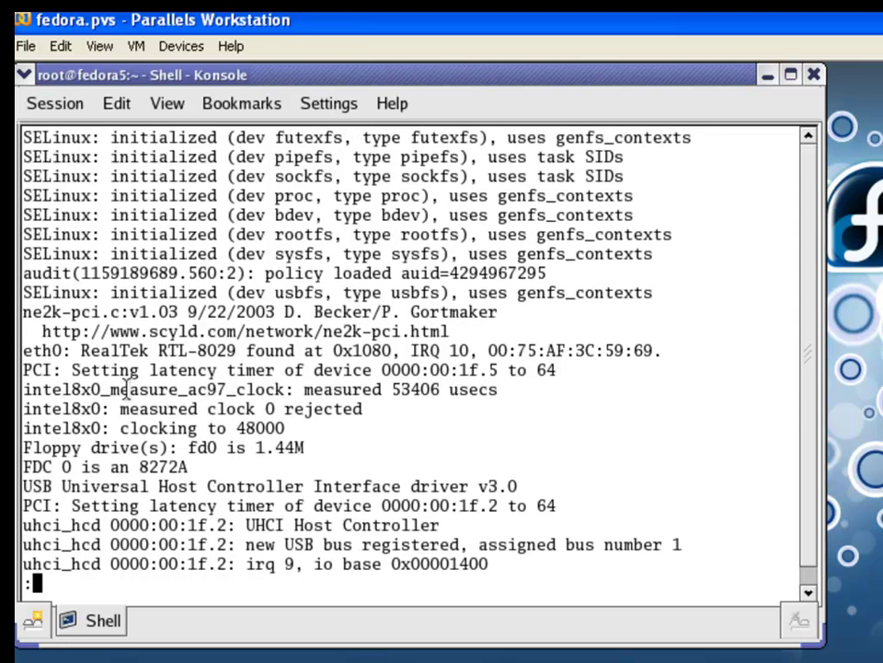
left_click_drag(169, 389, 197, 428)
left_click(143, 445)
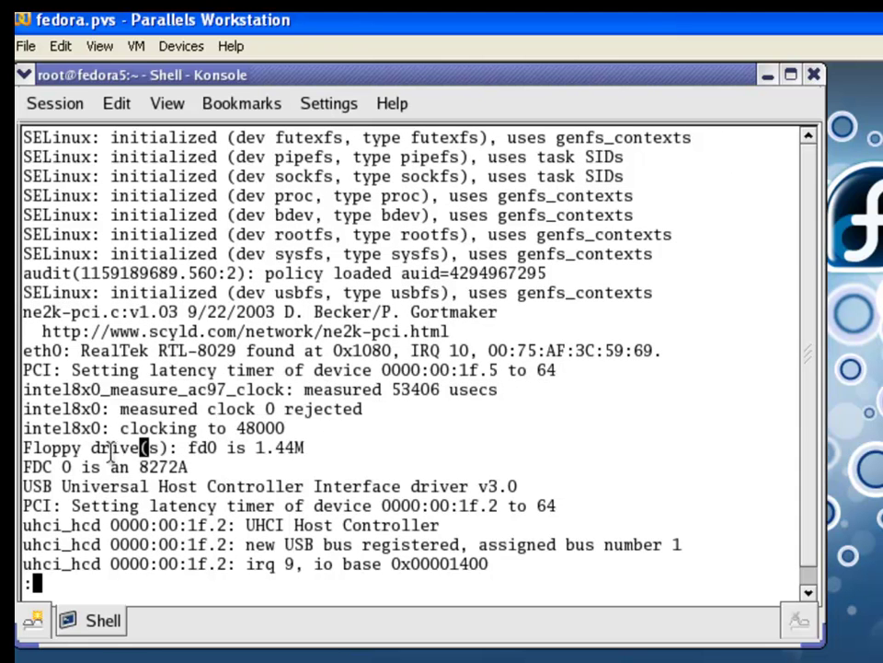
double_click(161, 483)
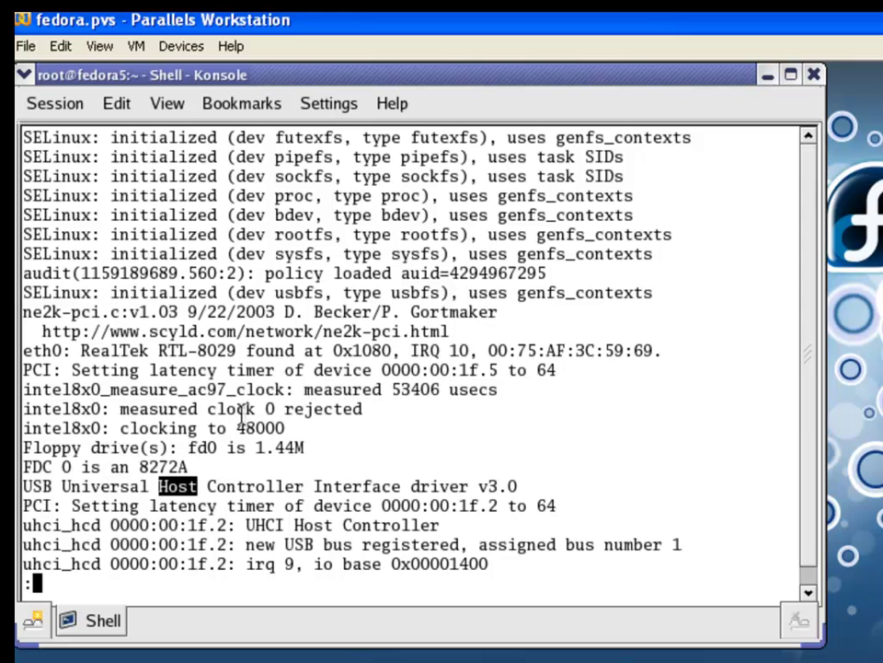
Step: Mark the UHCI host controller lines and page on to the end of the boot log
key("Down")
key("Down")
key("Down")
key("Down")
key("Down")
key("Down")
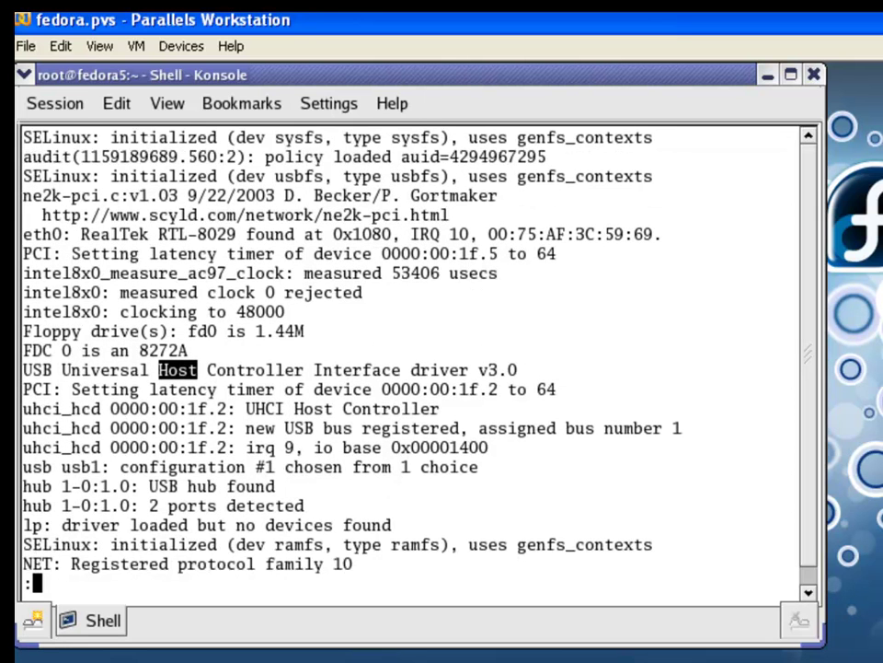
left_click_drag(26, 408, 364, 506)
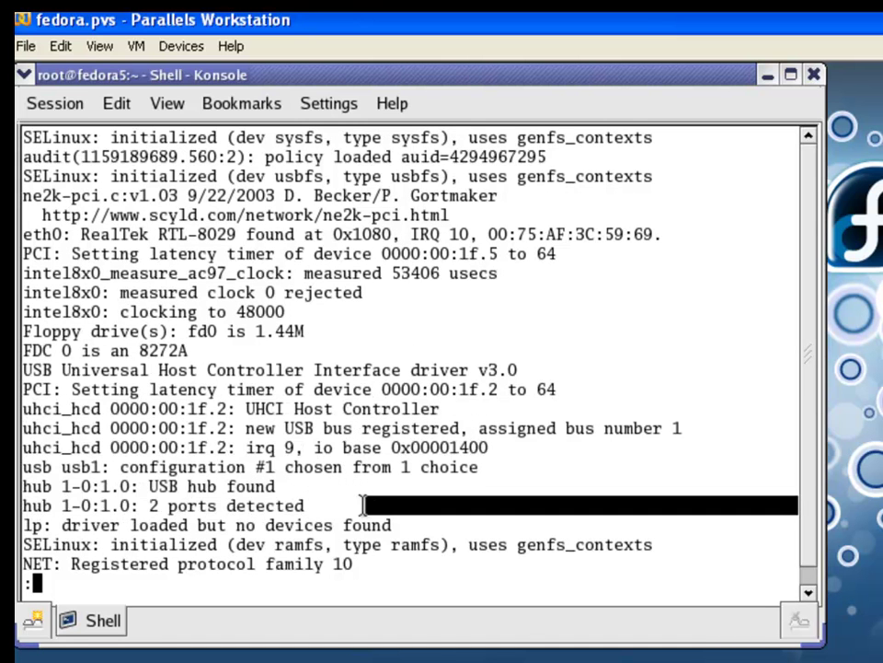
key("Down")
key("Down")
key("Down")
key("Down")
key("Down")
key("Down")
key("Down")
key("Down")
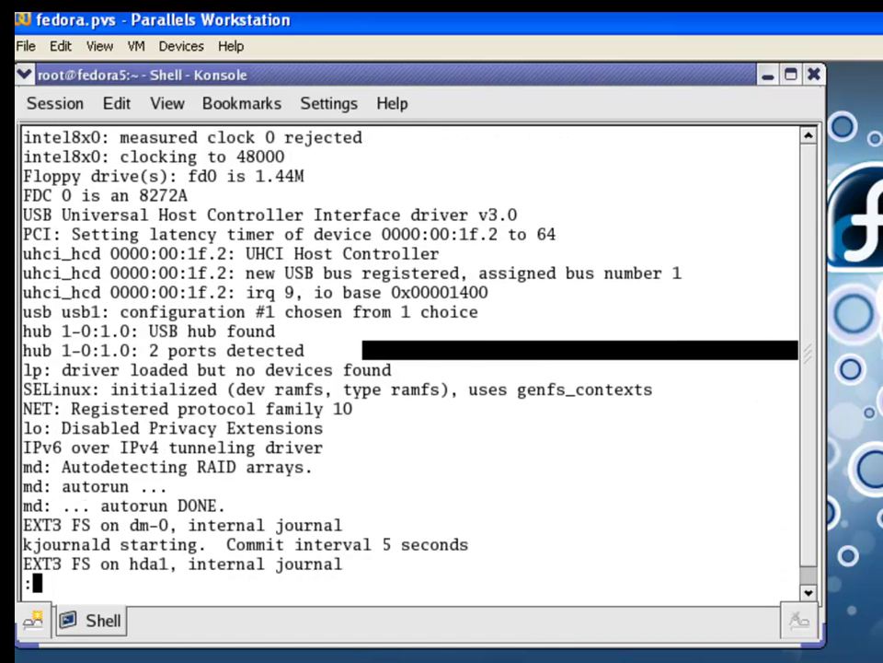
key("Down")
key("Down")
key("Down")
key("Down")
key("Down")
key("Down")
key("Down")
key("Down")
key("Down")
key("Down")
key("Down")
key("Down")
key("Down")
key("Down")
key("Down")
key("Down")
key("Down")
key("Down")
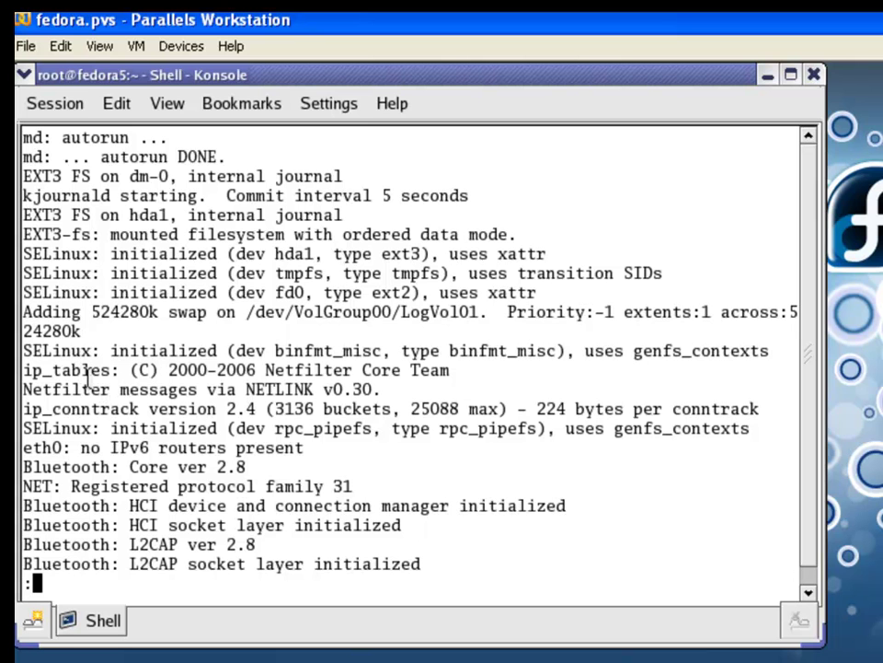
key("Down")
key("Down")
key("Down")
key("Down")
key("Down")
key("Down")
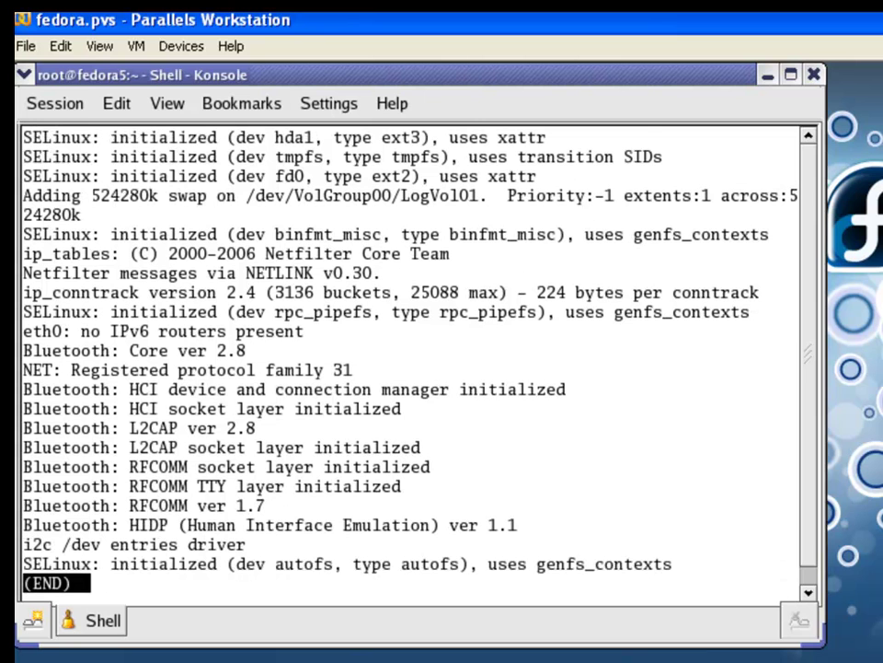
Step: Quit less, log in as root on the first text console, clear it and list the home folder with ls
key("q")
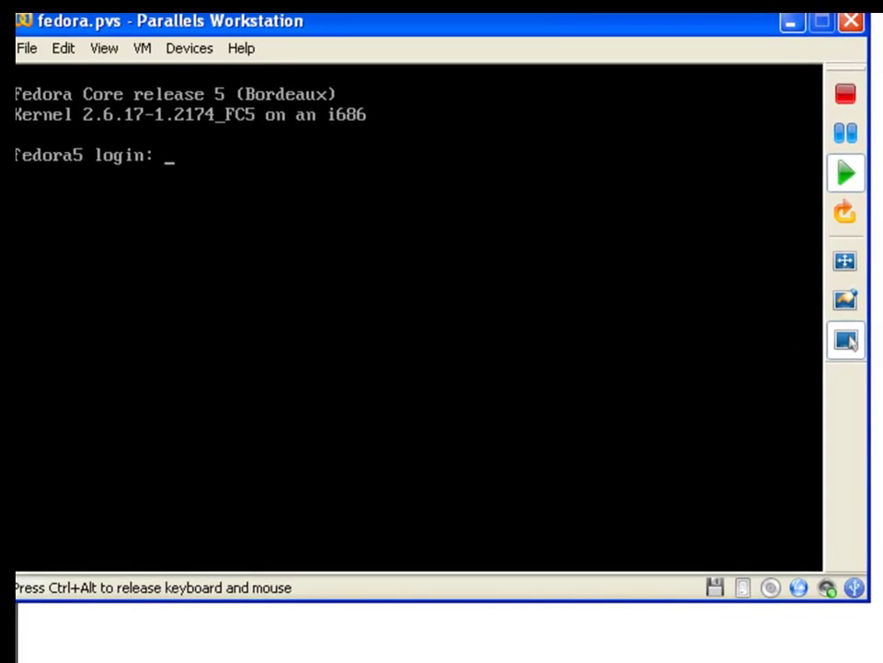
type("root")
key("Return")
key("Return")
type("clear")
key("Return")
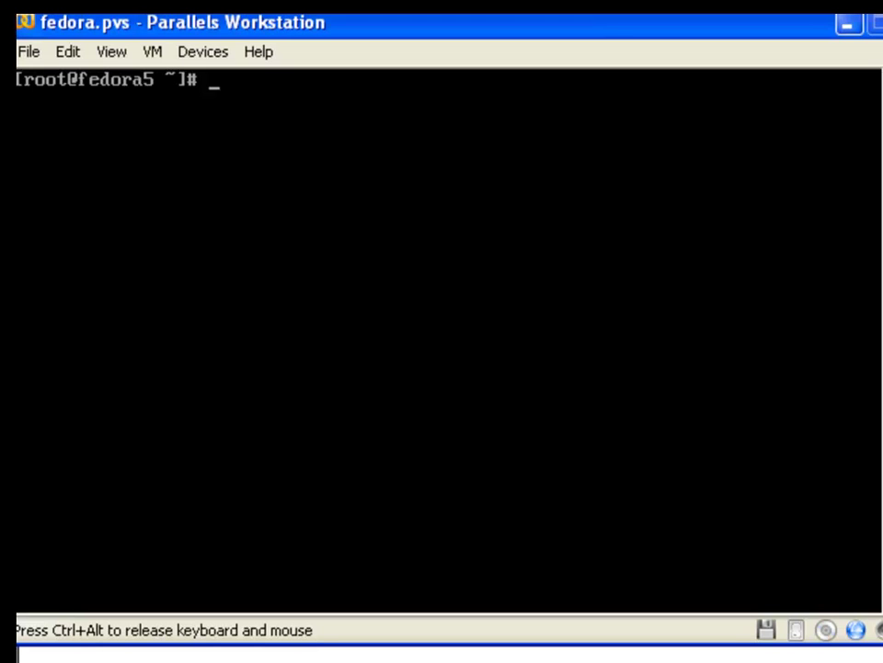
type("ls")
key("Return")
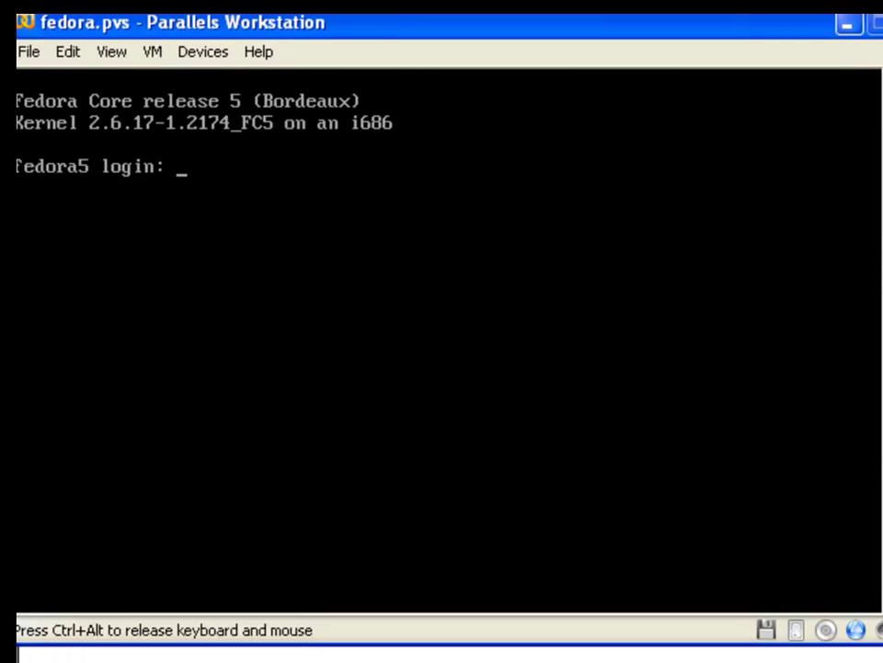
Step: Log in as root on the tty2 console and clear its screen with Ctrl+L
type("root")
key("Return")
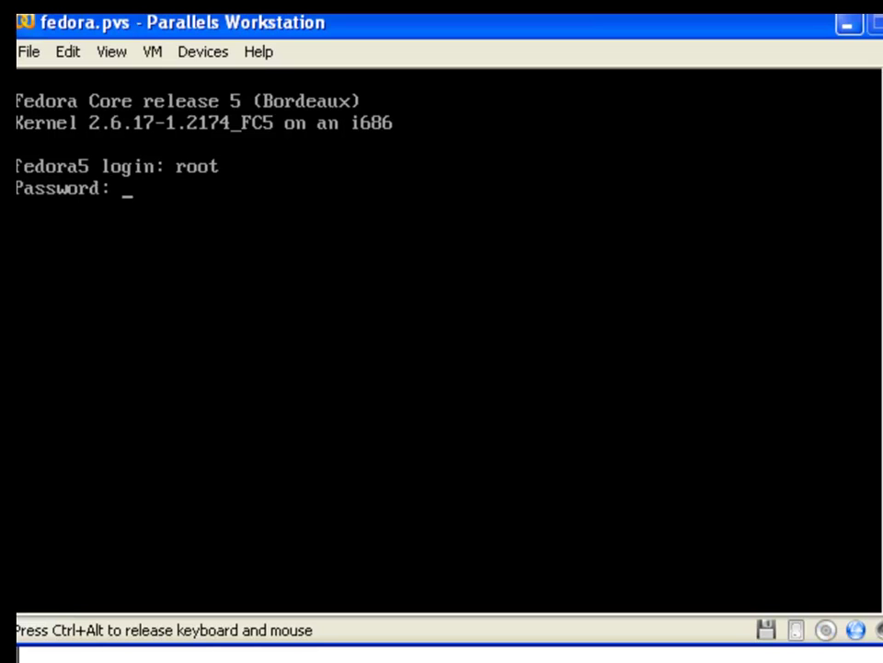
key("Return")
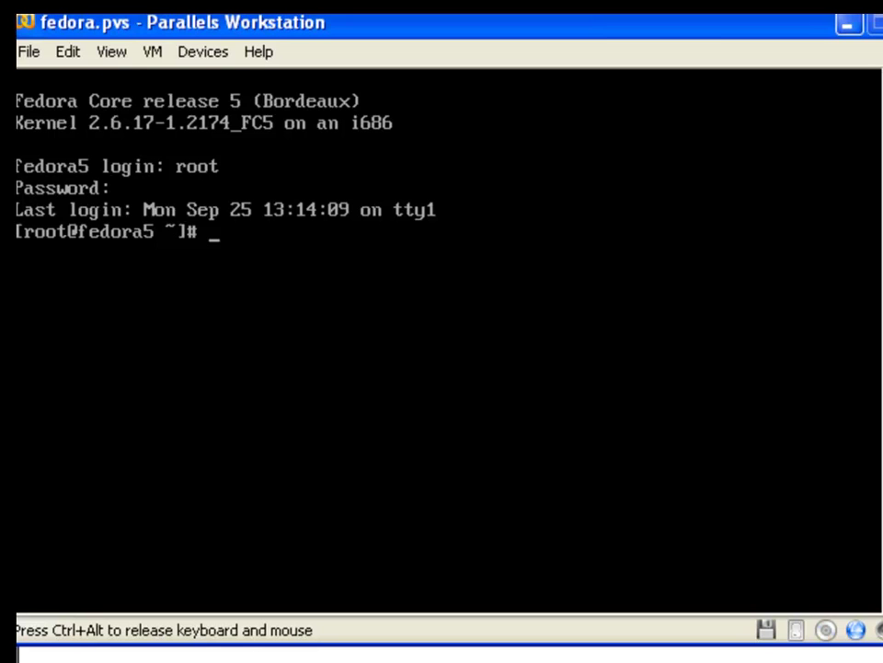
key("ctrl+l")
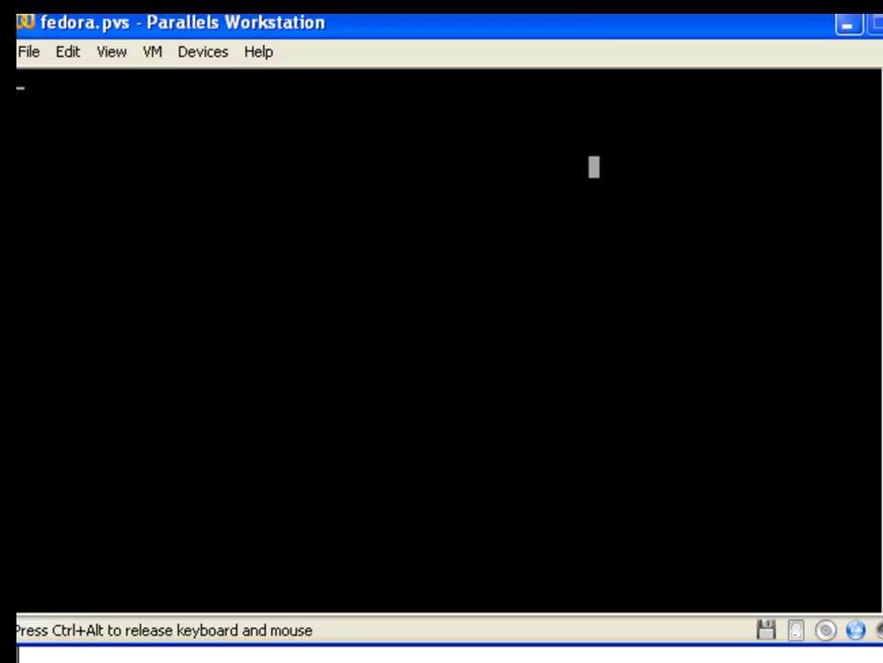
Step: Return to the X desktop and run who in Konsole, showing root on tty1, tty2 and :0
key("alt+F7")
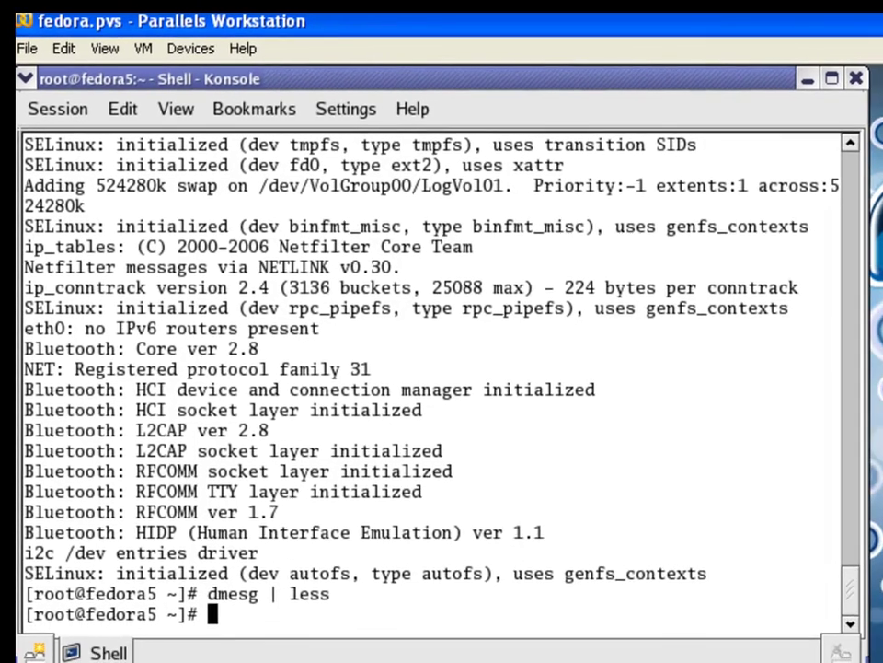
type("who")
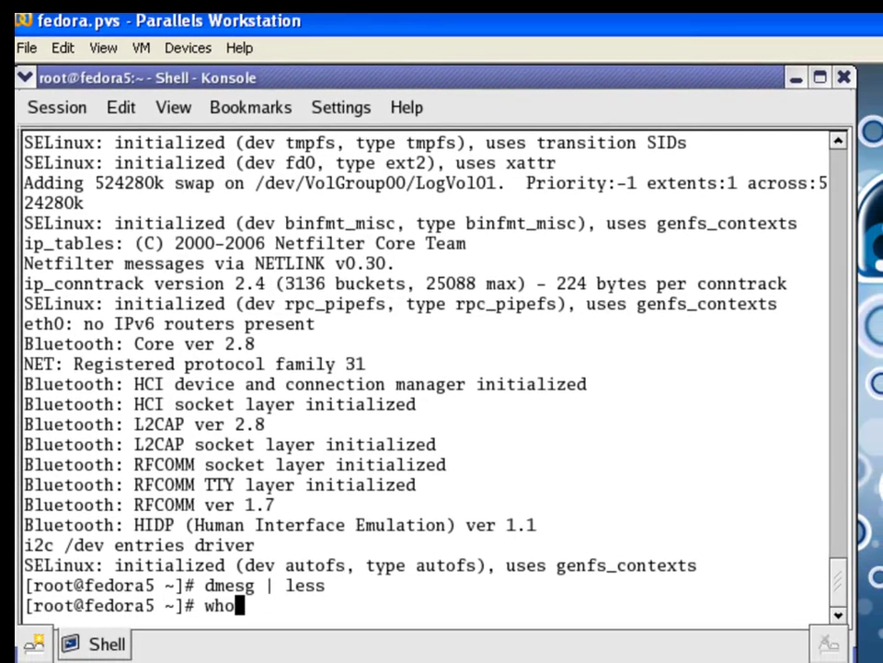
key("Return")
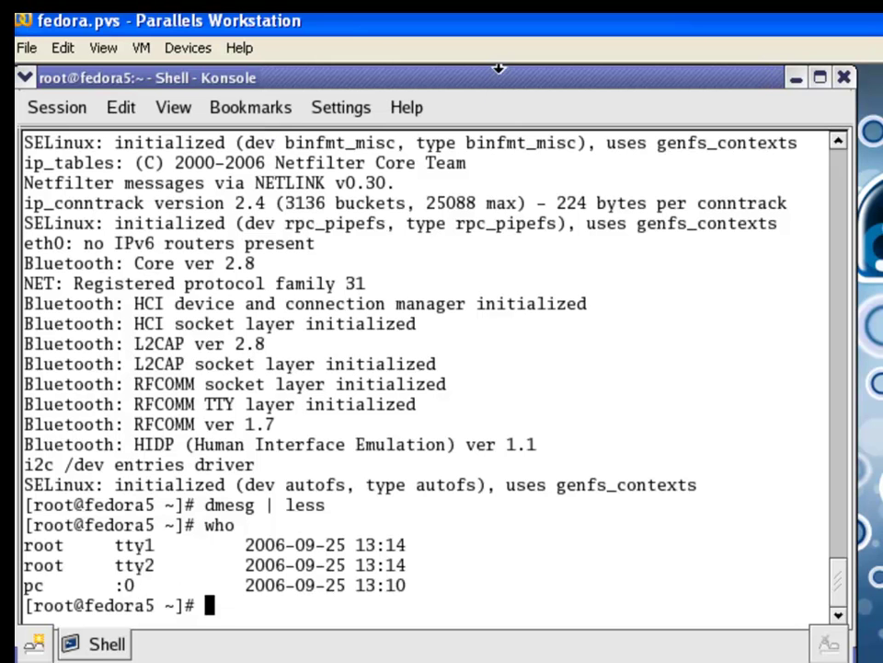
double_click(433, 327)
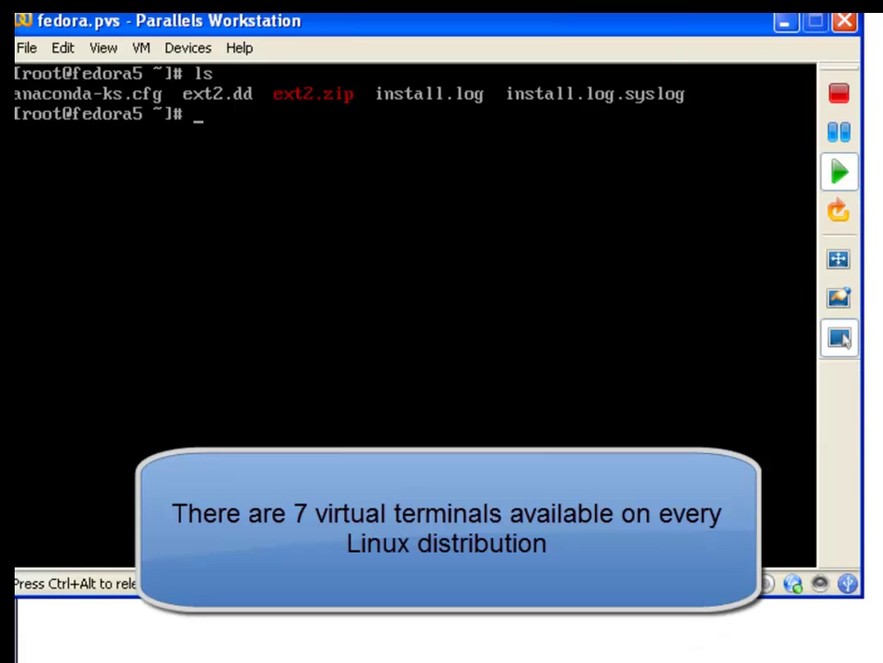
Step: Run who on tty1, log out with exit, and release the VM's keyboard and mouse
type("who")
key("Return")
type("exit")
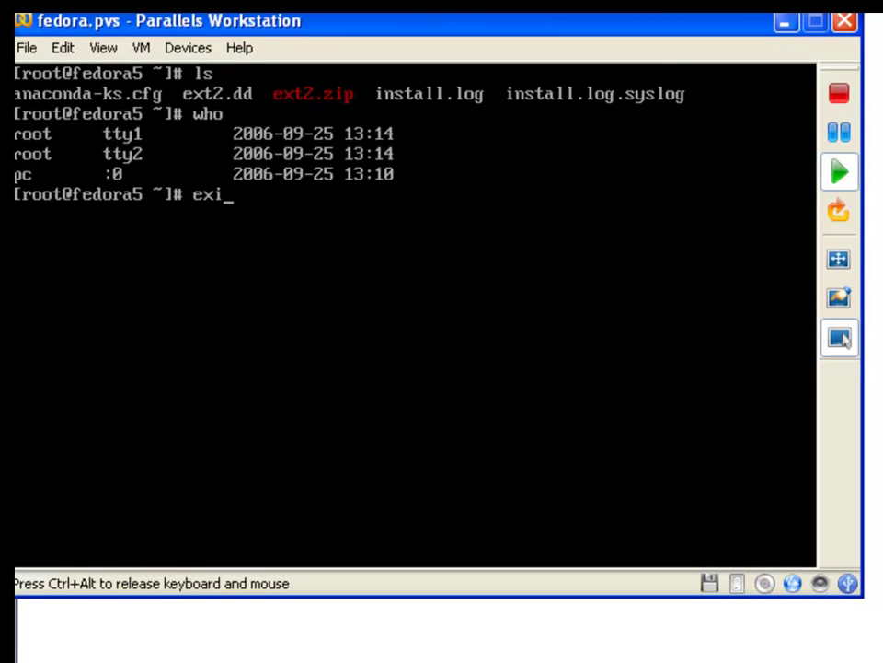
key("Return")
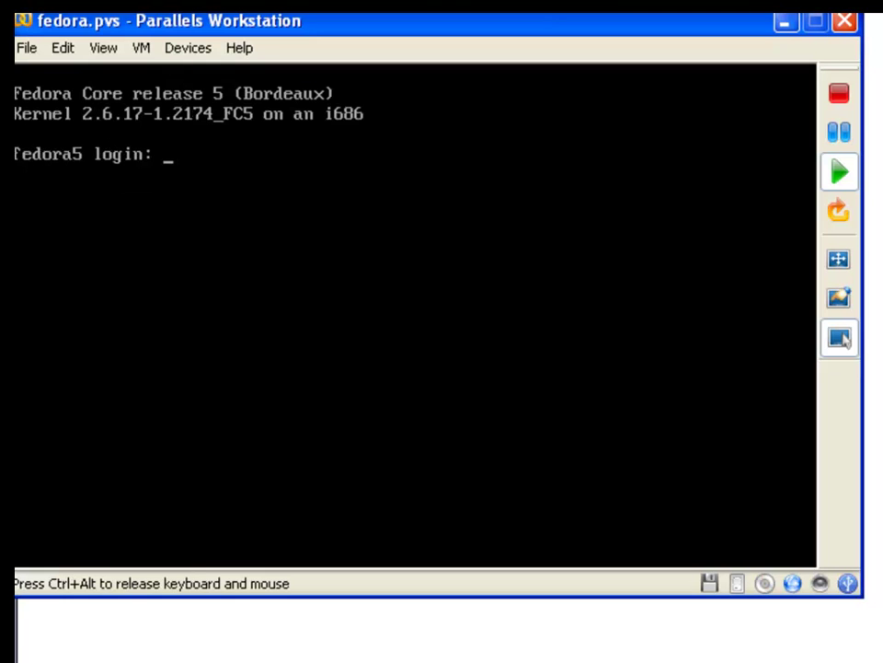
key("ctrl+alt")
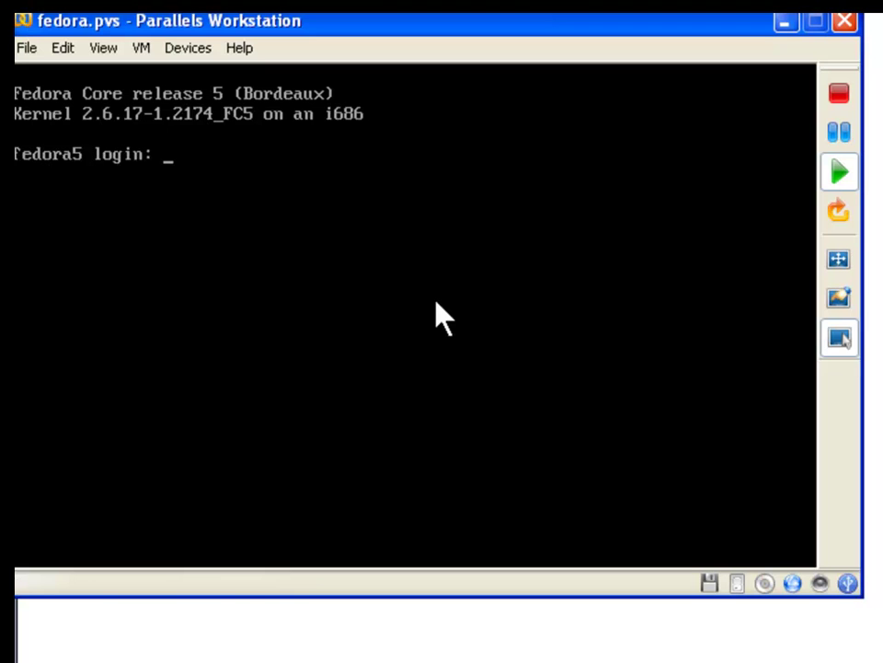
Step: Recapture the VM and rerun who in Konsole
left_click(436, 302)
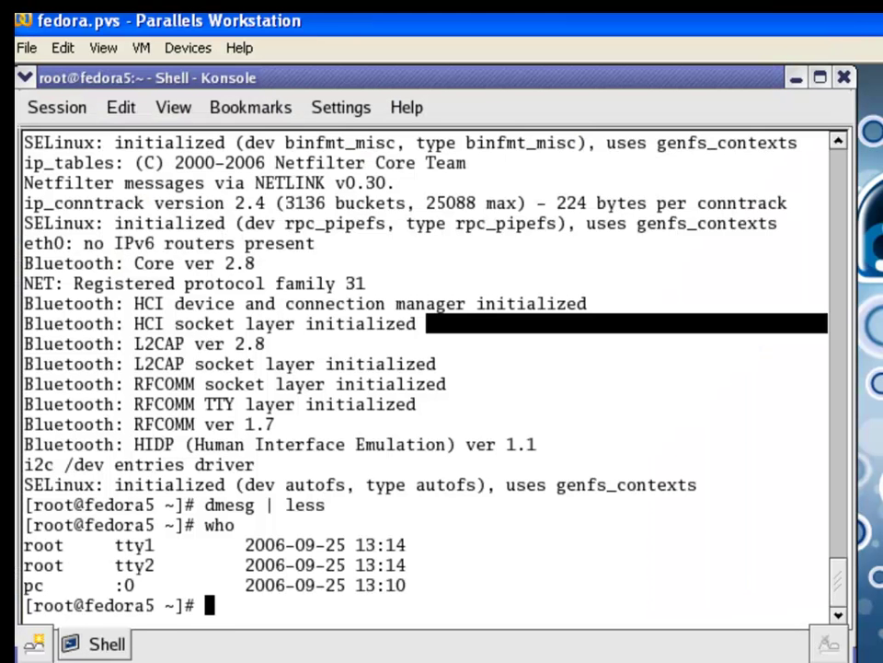
type("who")
key("Return")
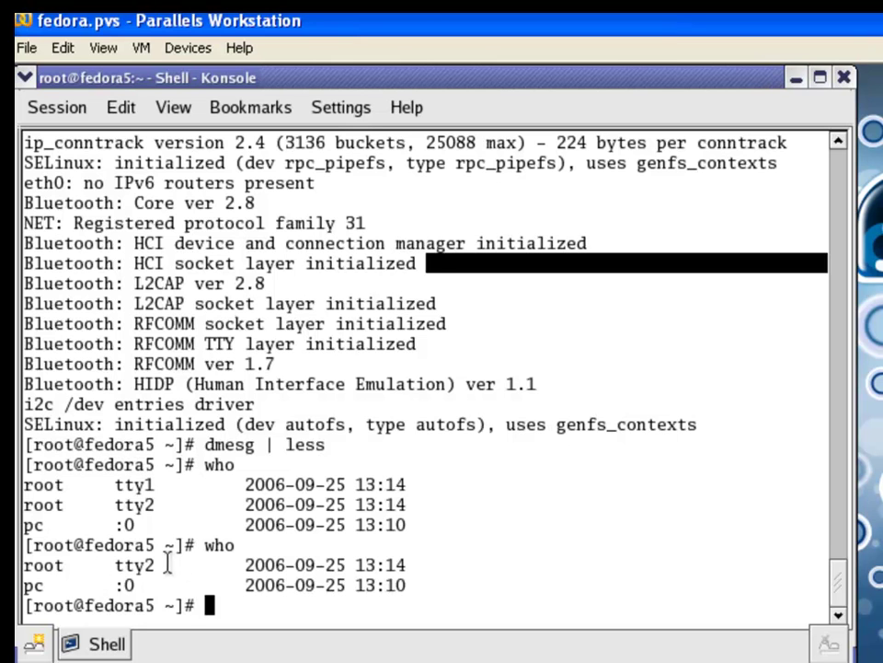
Step: Highlight tty2 and the :0 desktop session in the new who output
double_click(129, 565)
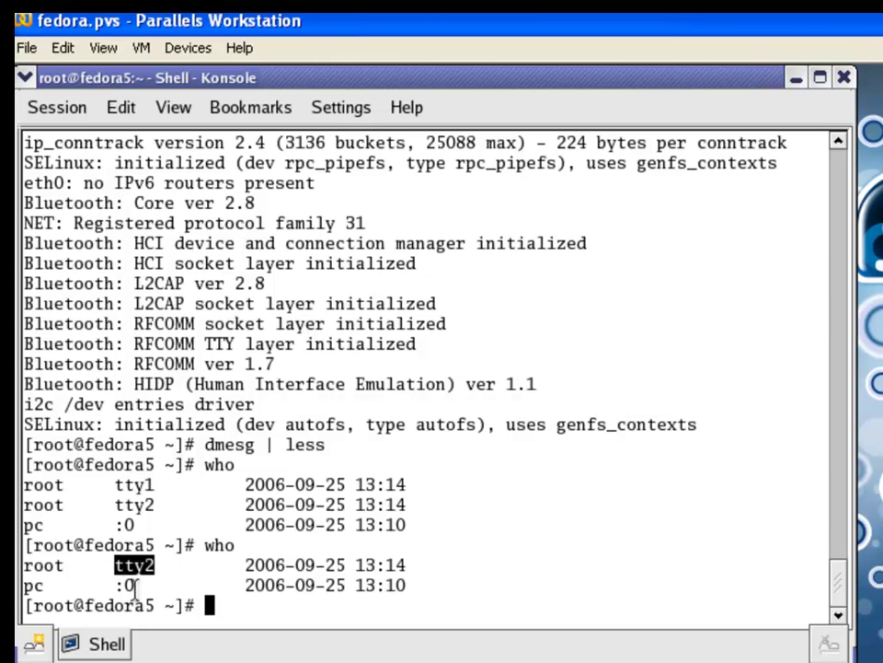
double_click(124, 585)
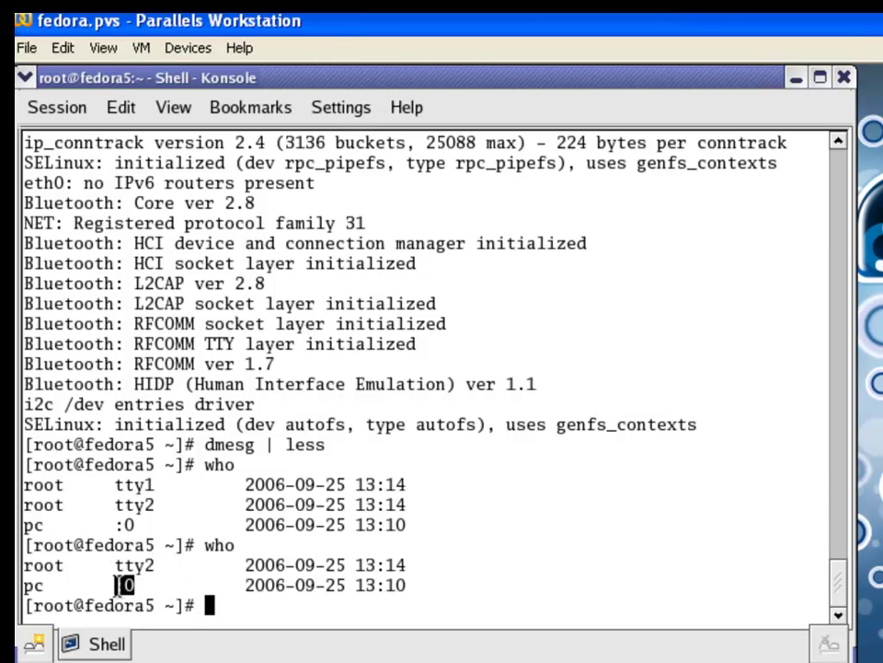
left_click(161, 543)
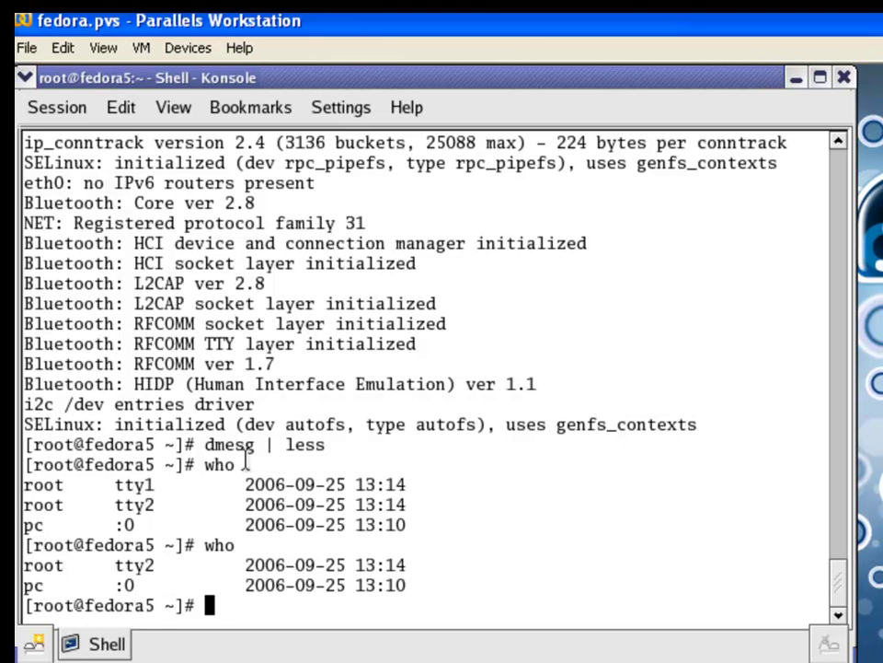
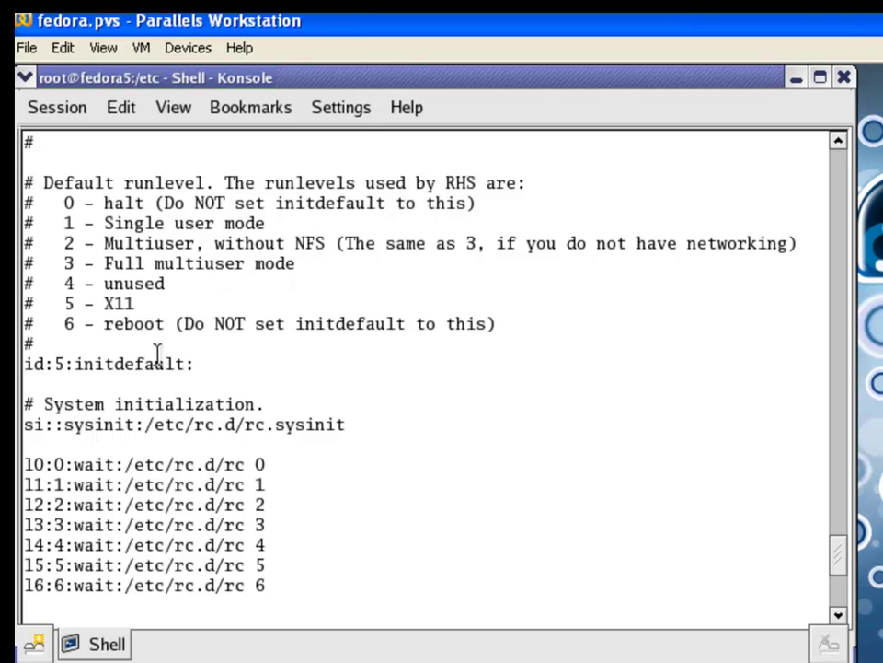
scroll(124, 310, "down", 3)
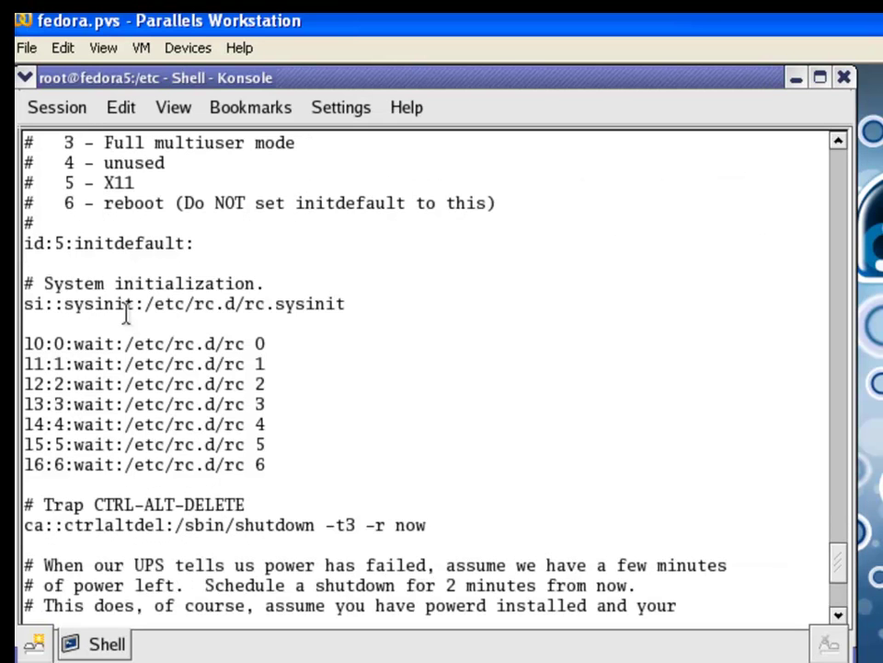
left_click_drag(55, 182, 71, 184)
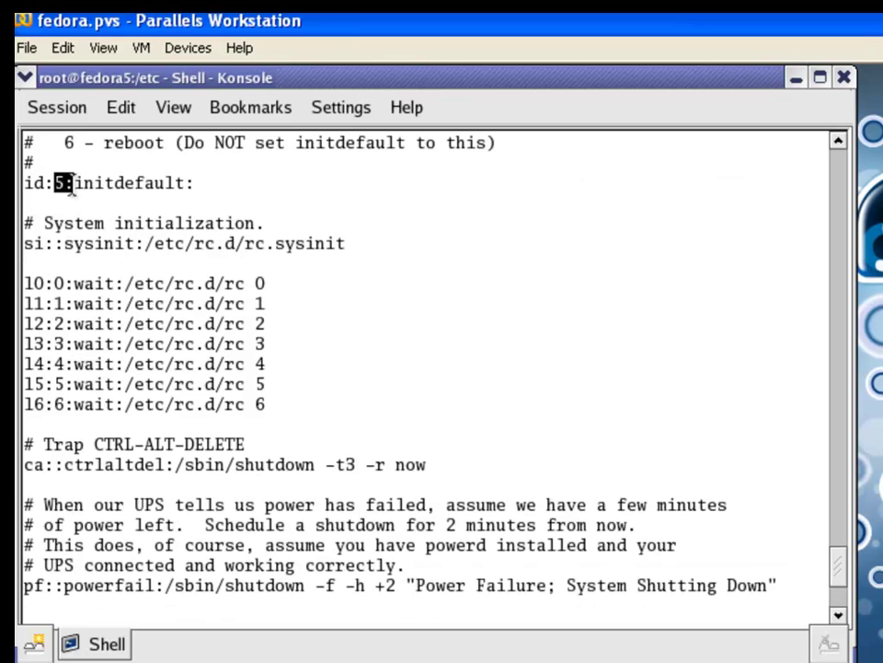
triple_click(70, 184)
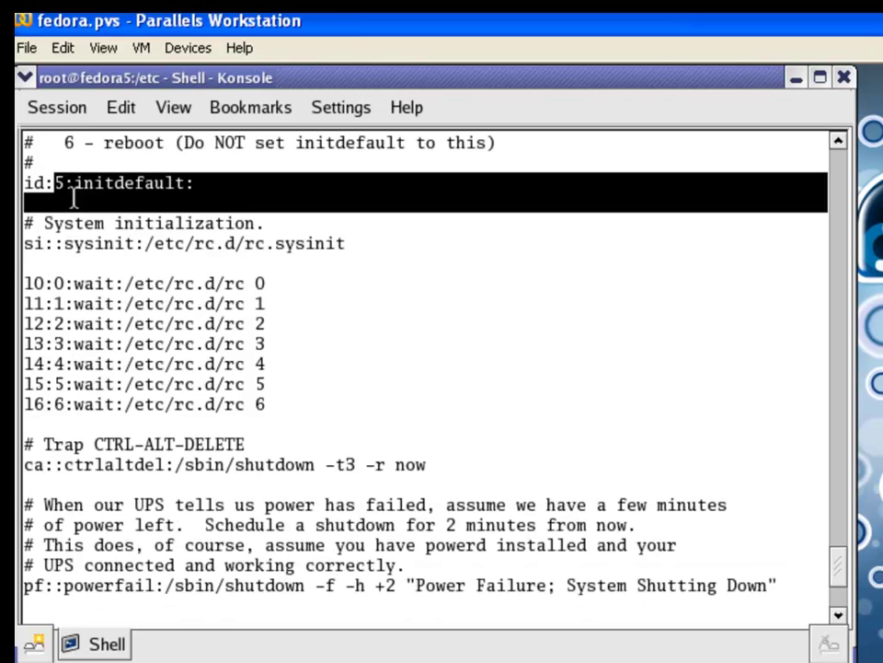
left_click(168, 286)
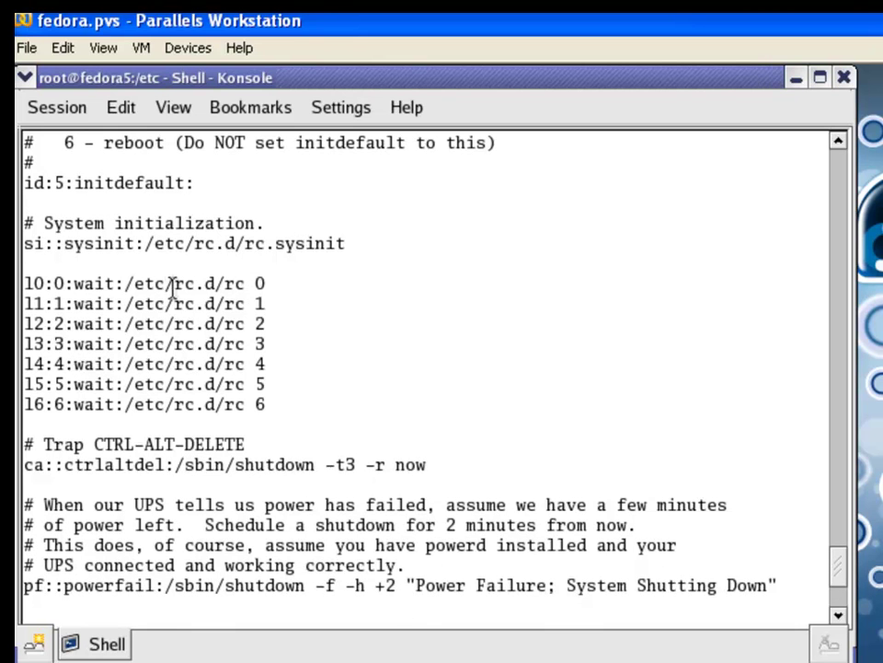
scroll(171, 288, "down", 1)
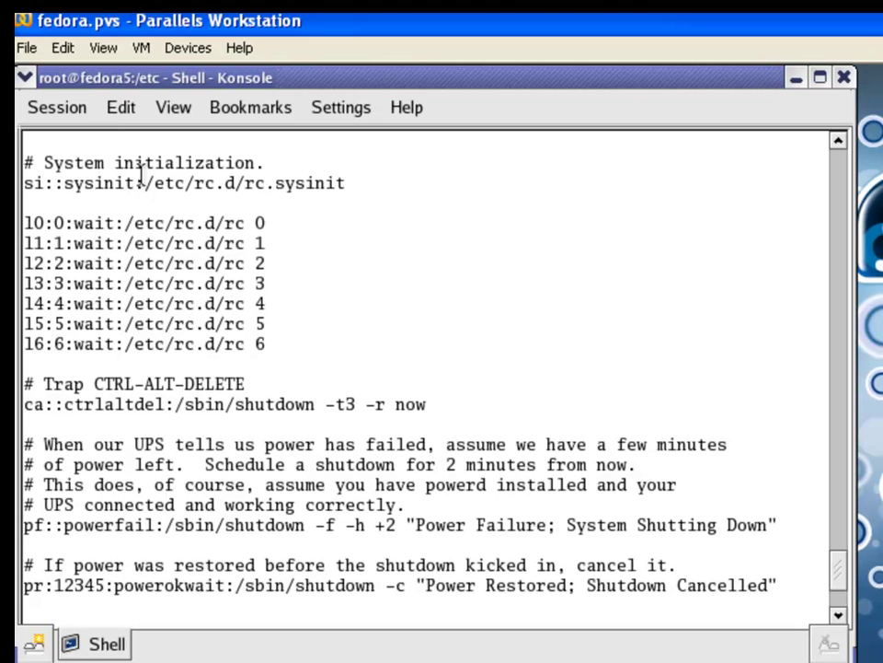
left_click_drag(147, 183, 355, 183)
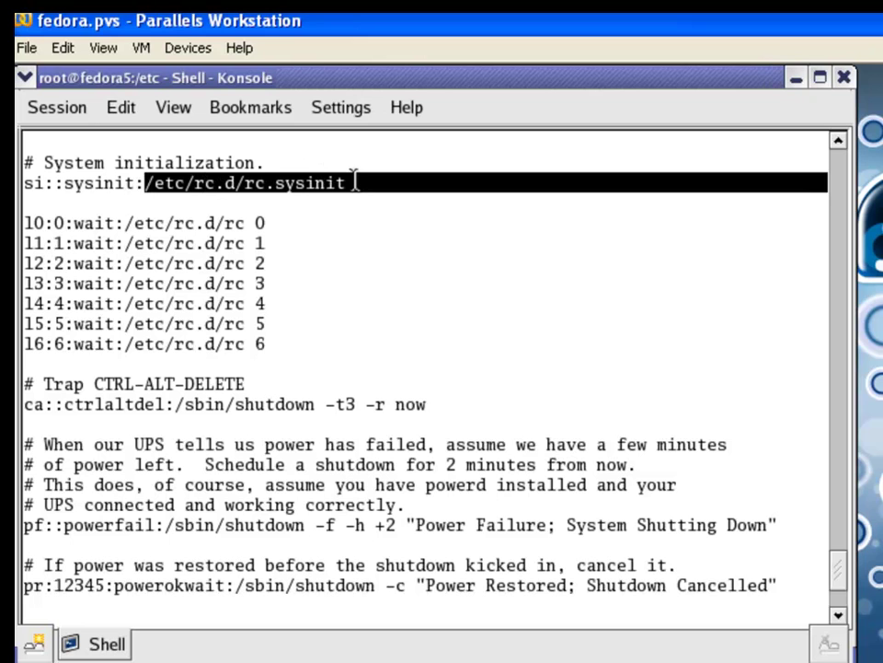
left_click(355, 183)
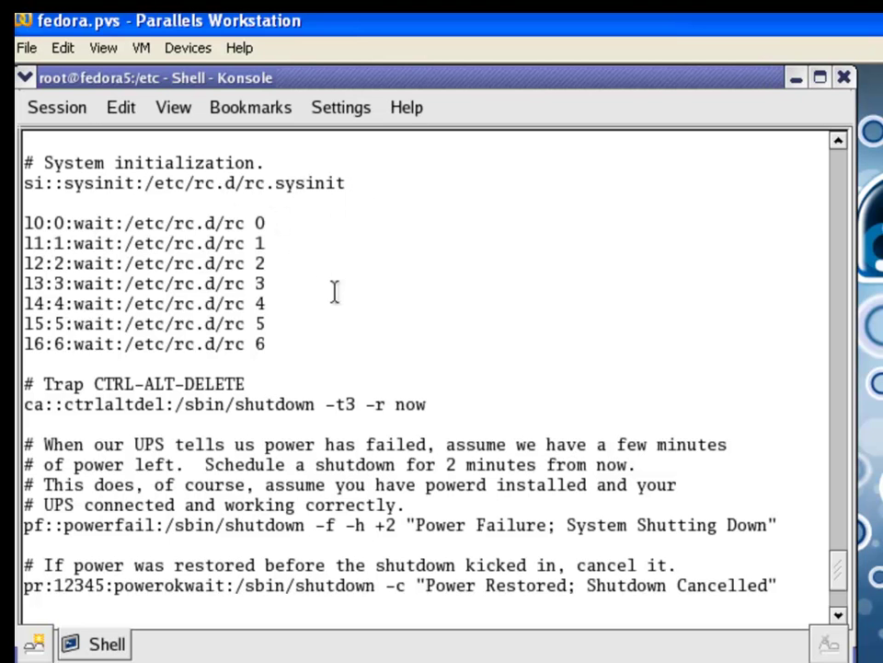
scroll(337, 292, "down", 3)
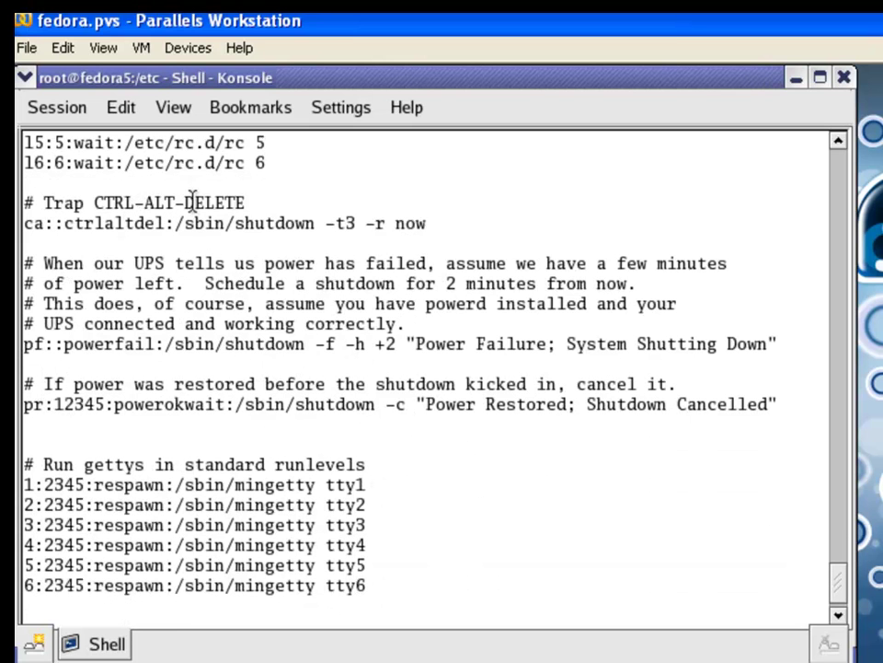
double_click(299, 225)
left_click(299, 224)
scroll(299, 224, "down", 1)
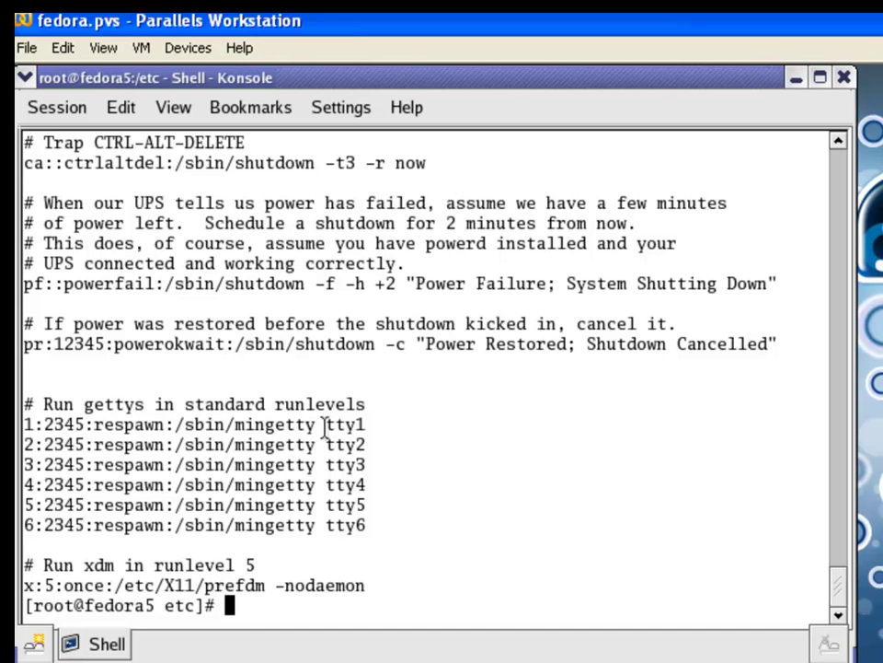
left_click_drag(325, 425, 333, 424)
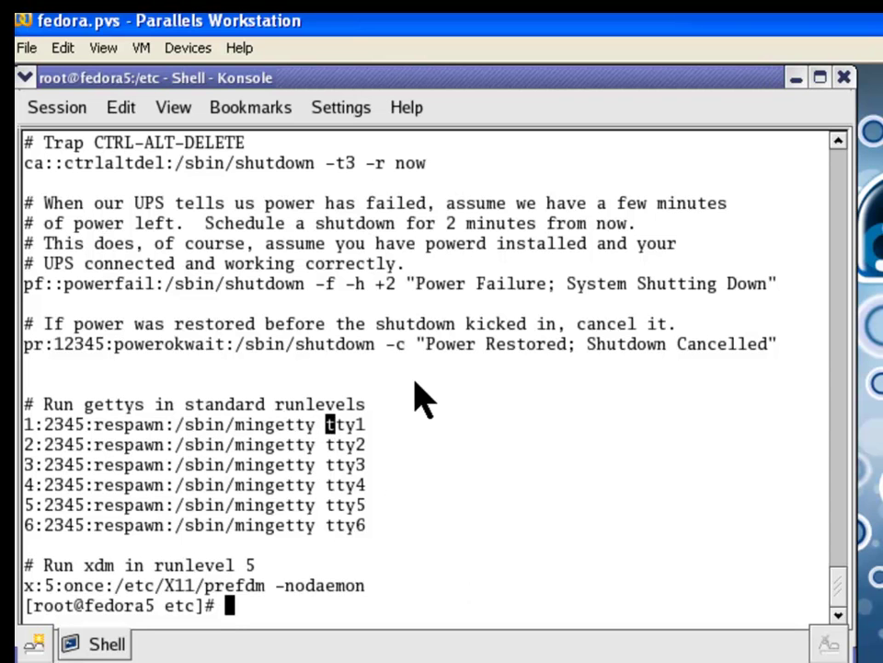
Step: Run who to show root logged in on tty2 and a graphical session on :0
type("who")
key("Return")
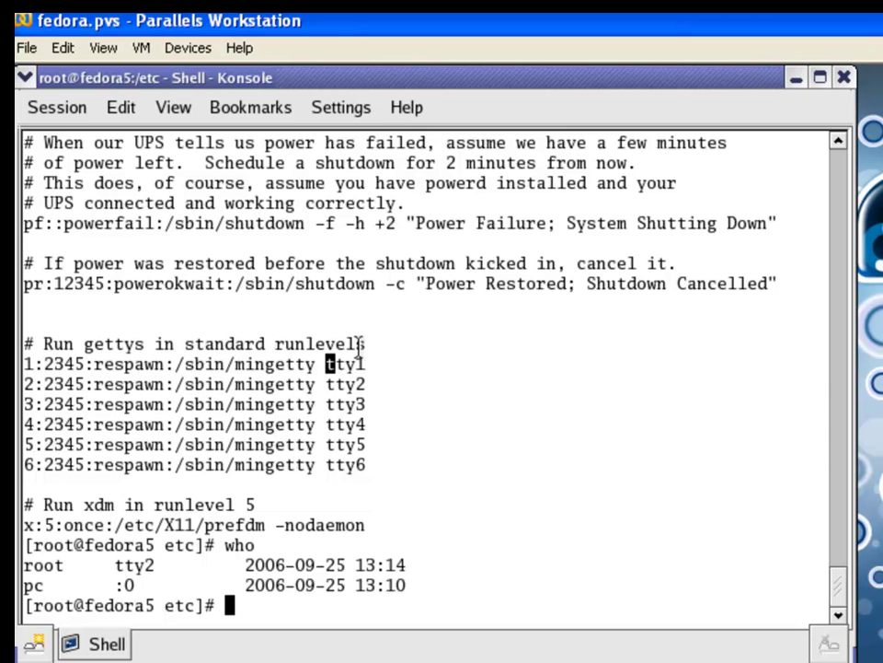
left_click(351, 474)
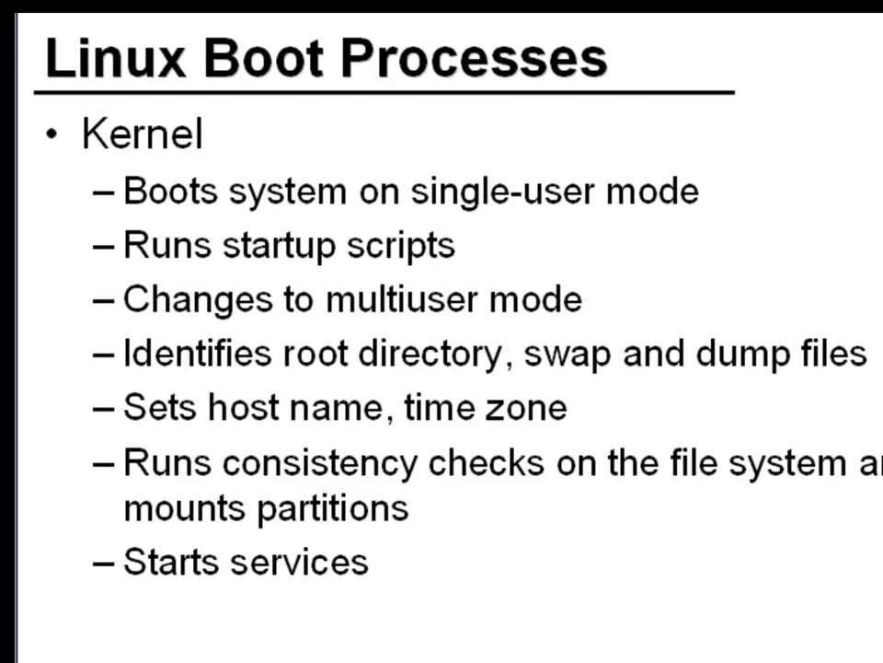
key("alt+Tab")
Step: Change into /etc/init.d, clear the screen, and list its service scripts from acpid through yum
type("c")
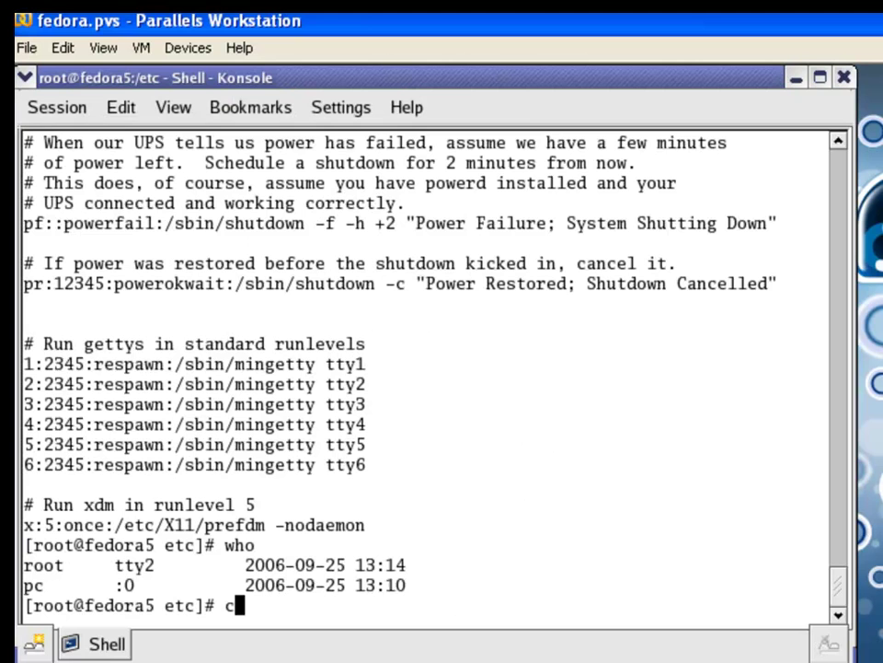
type("d init.d/")
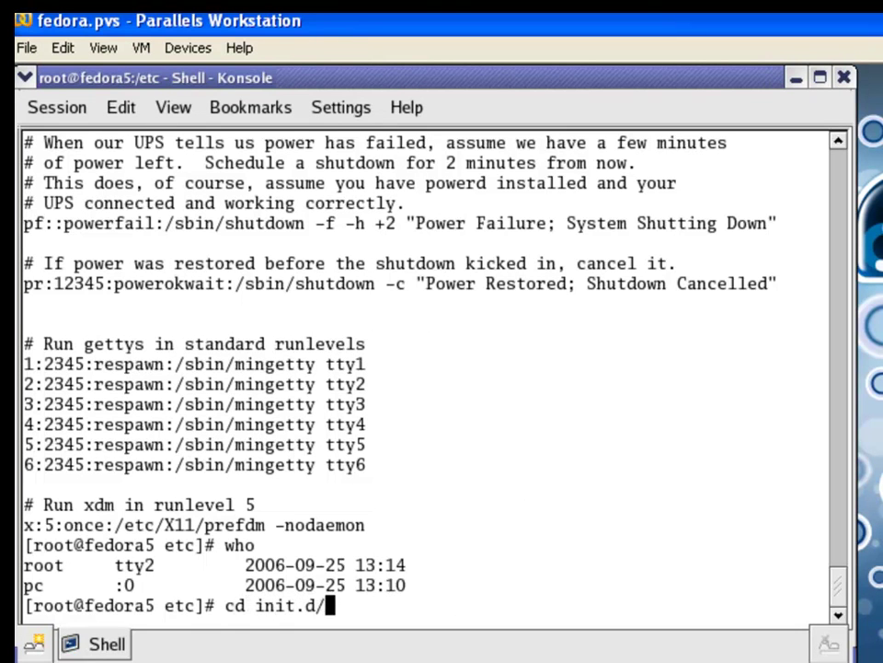
key("Return")
type("clear")
key("Return")
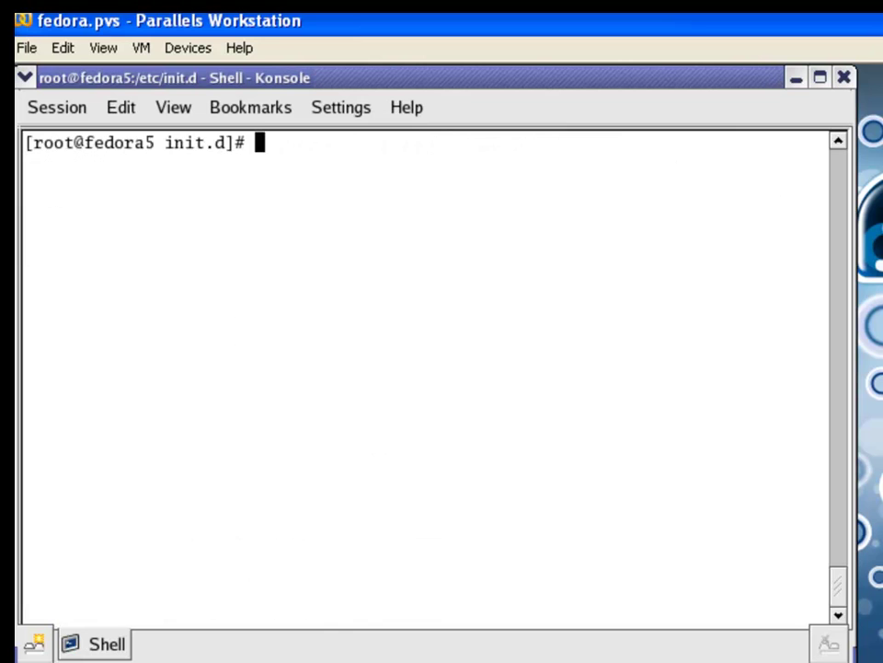
type("ls")
key("Return")
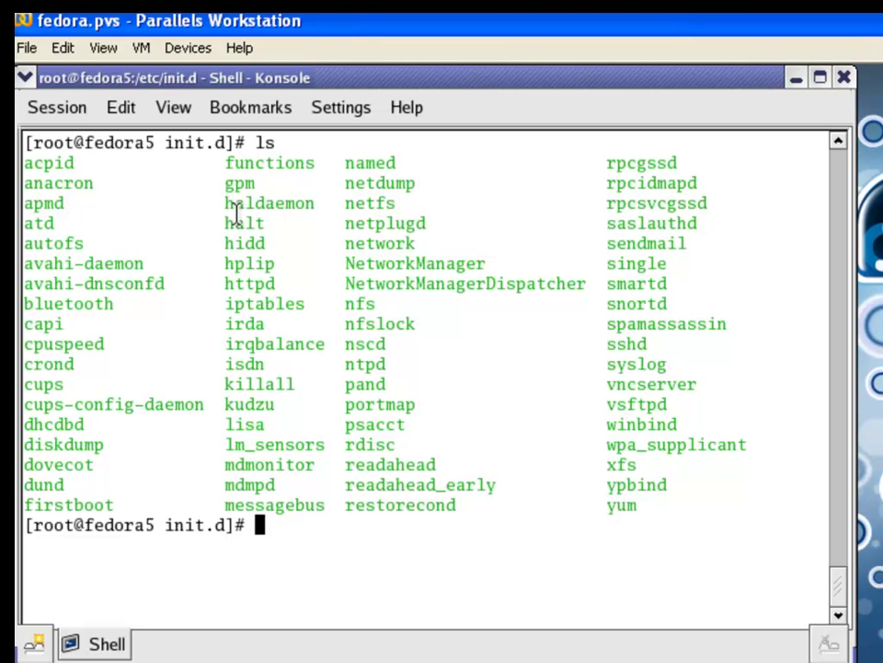
Step: Page through chkconfig --list | less to review every service's runlevel settings, then quit
type("cnk")
key("BackSpace")
key("BackSpace")
type("hkconfig ")
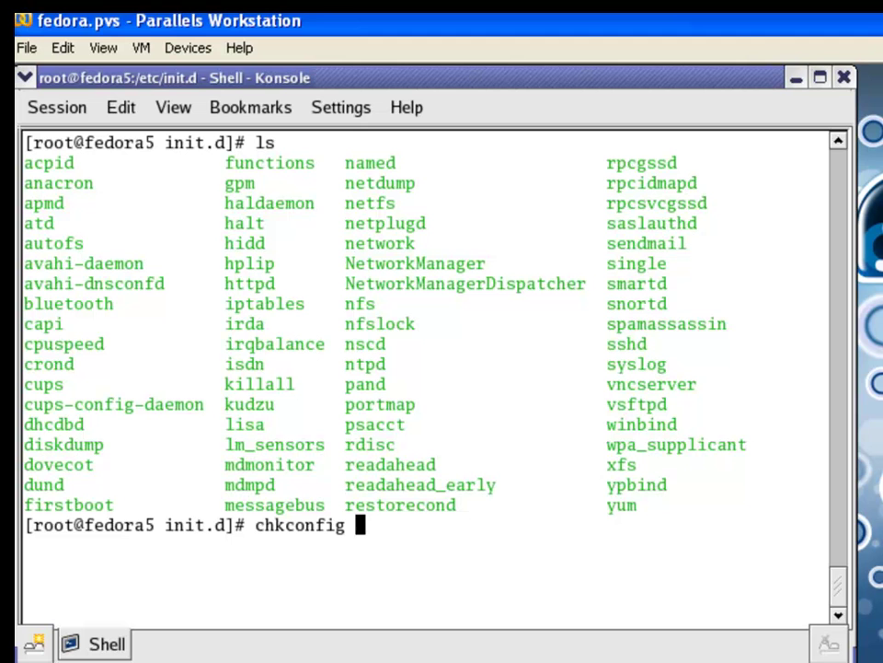
type("--list | less")
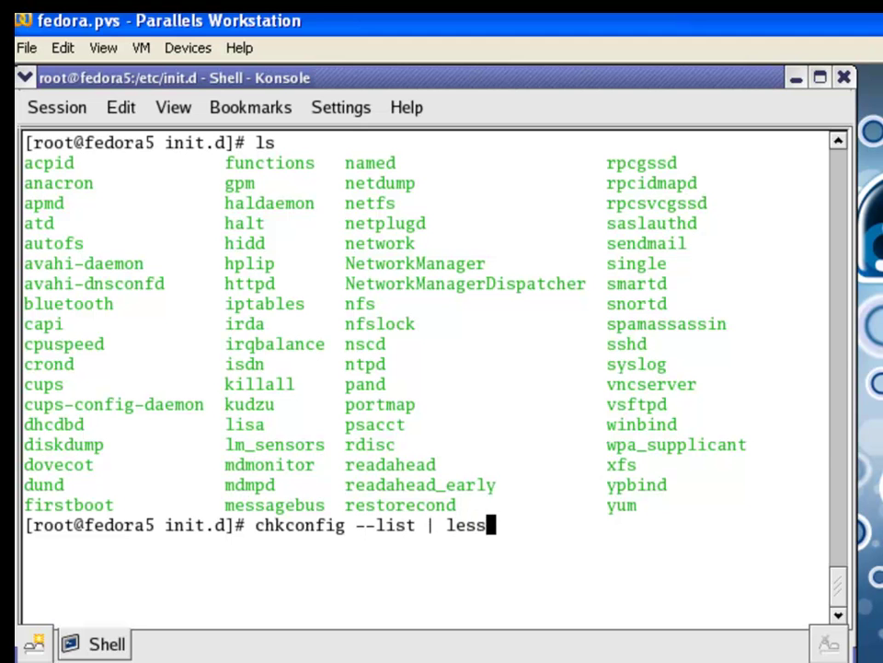
key("Return")
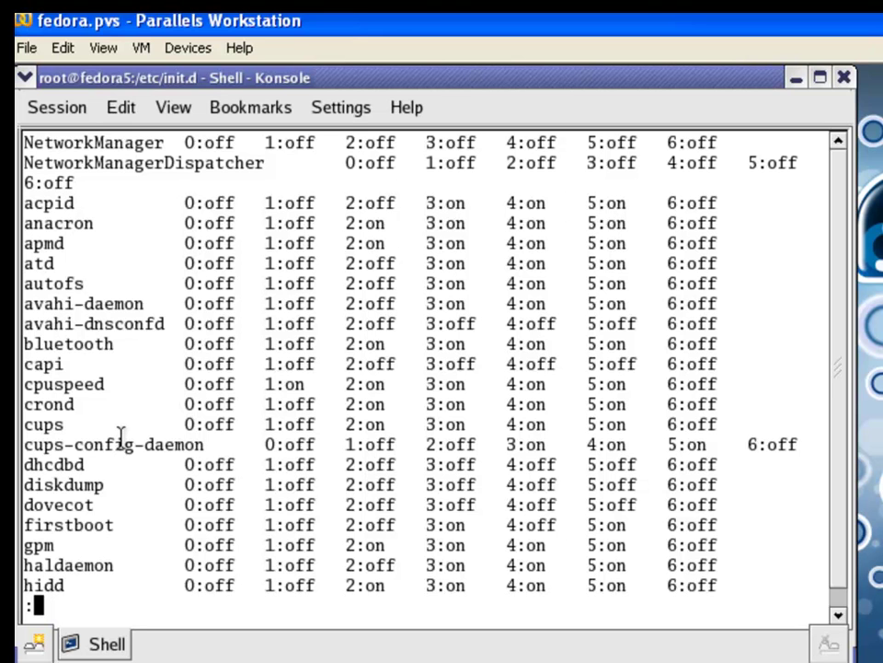
key("Down")
key("Down")
key("Down")
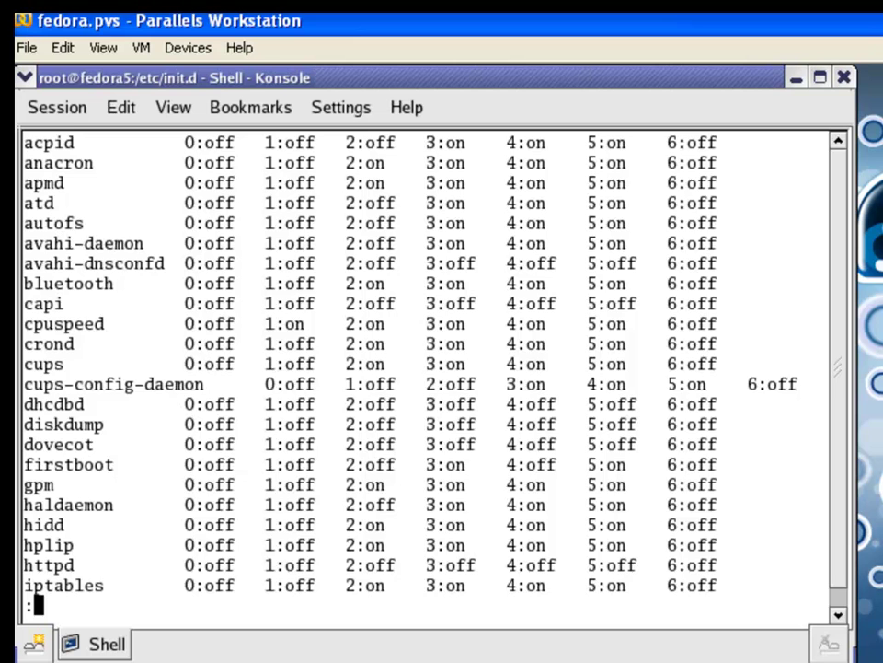
key("q")
Step: Rerun the command as chkconfig --list | grep 5:on to list services enabled in runlevel 5
key("Up")
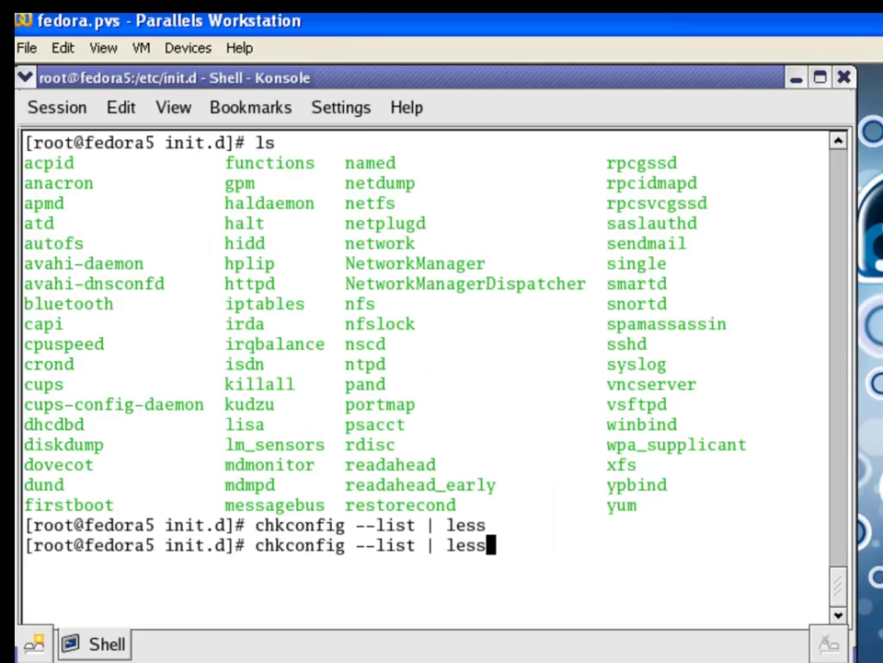
key("BackSpace")
key("BackSpace")
key("BackSpace")
key("BackSpace")
type("grep 5:on")
key("Return")
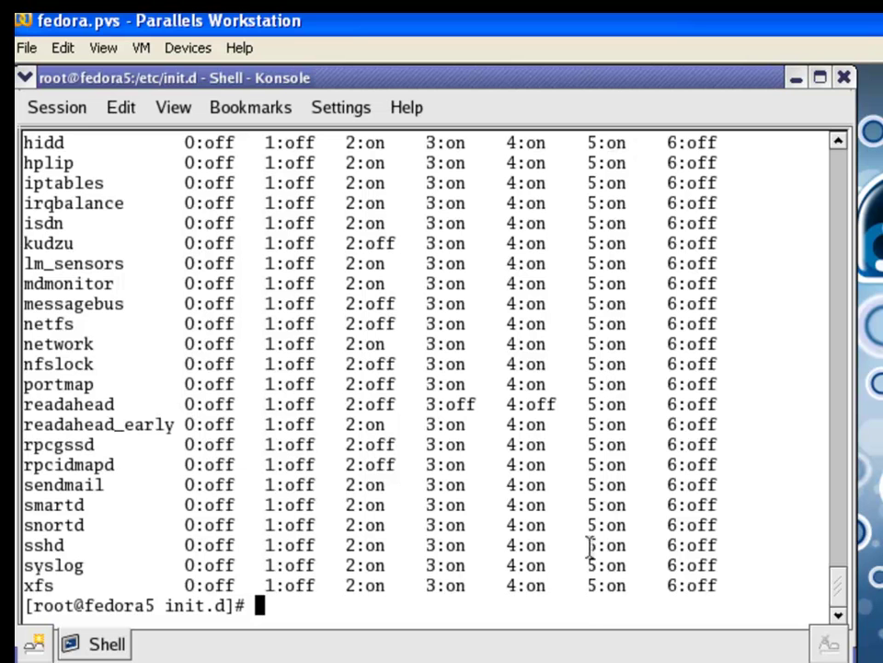
scroll(596, 502, "up", 4)
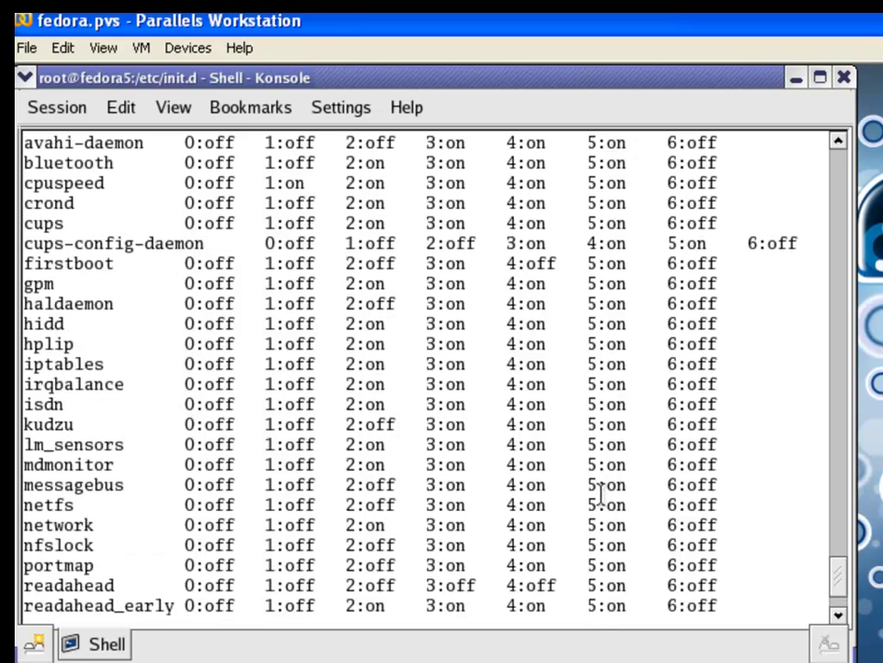
scroll(600, 495, "up", 1)
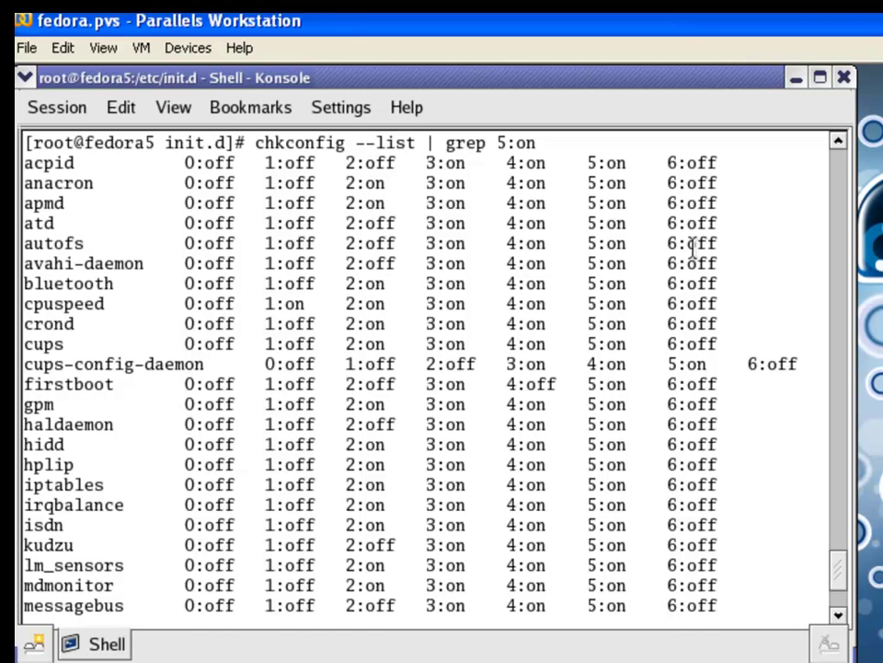
scroll(644, 297, "down", 2)
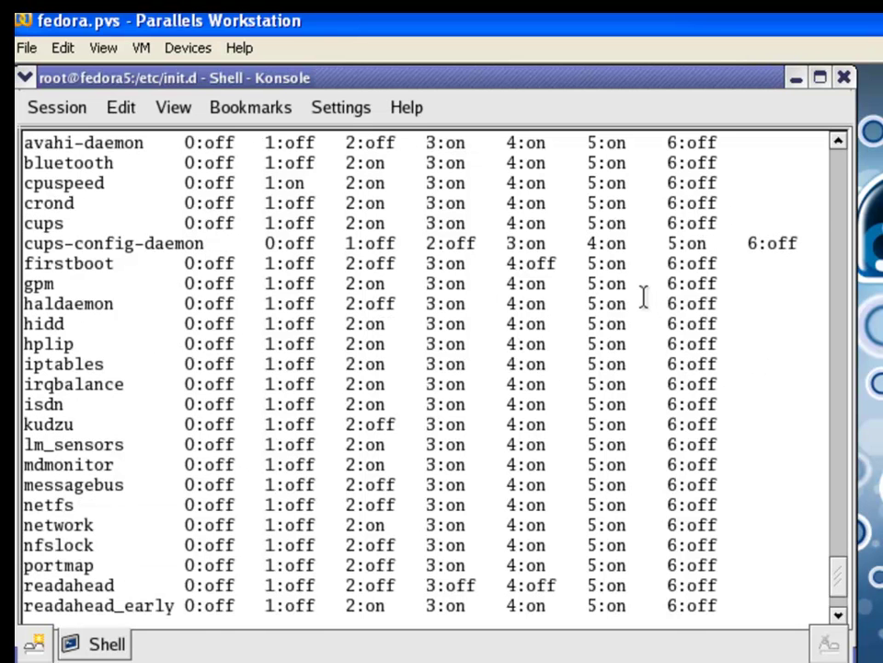
scroll(644, 297, "down", 3)
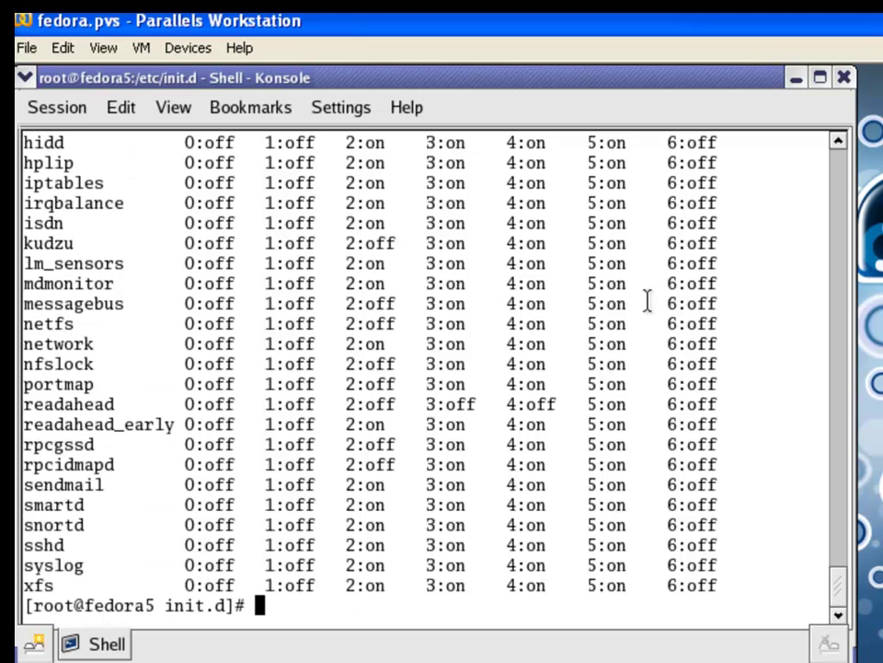
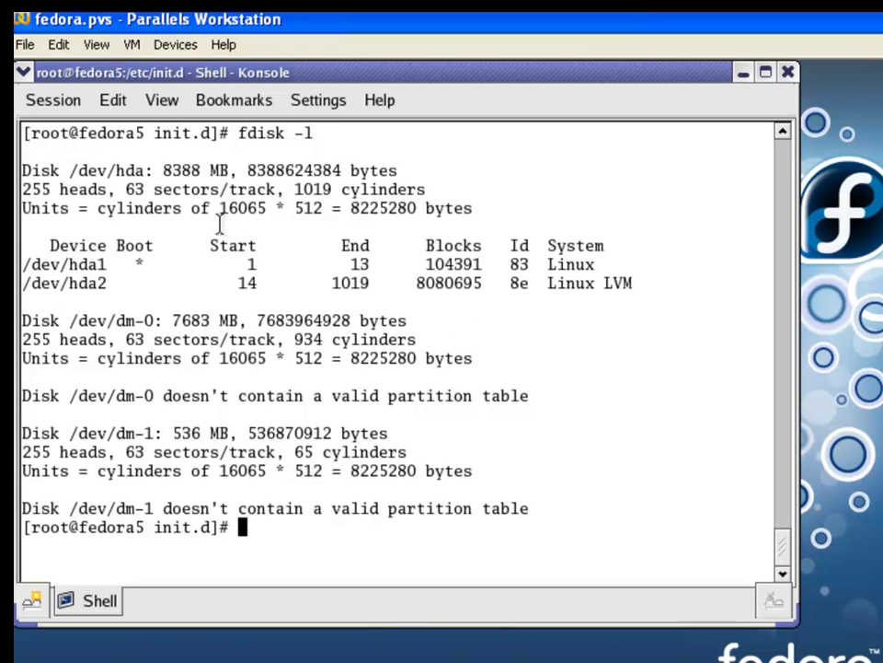
Step: Highlight /dev/hda, its 8388 MB size, the hda1/hda2 rows, hda1's boot flag and hda2's Linux type
double_click(134, 174)
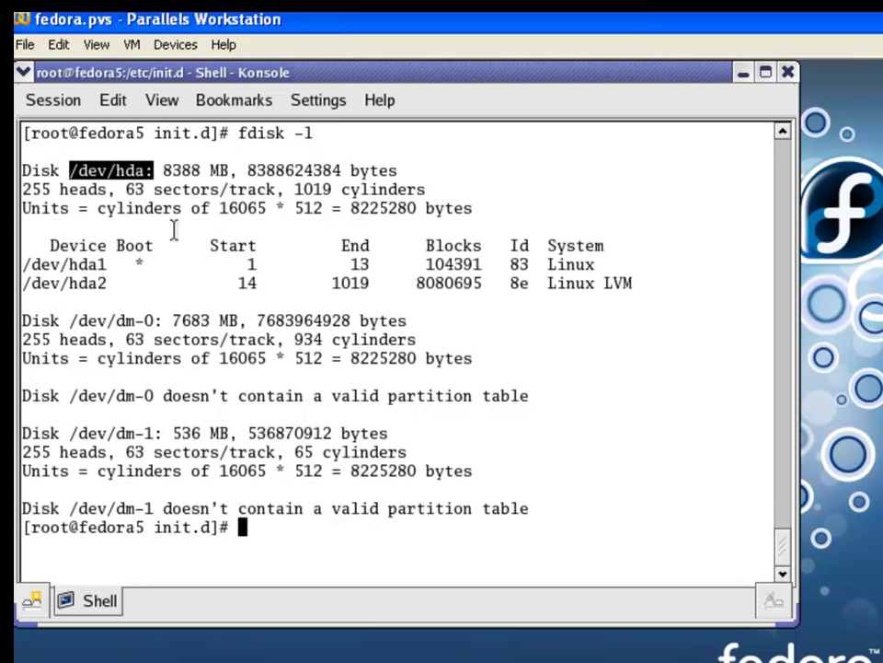
double_click(181, 170)
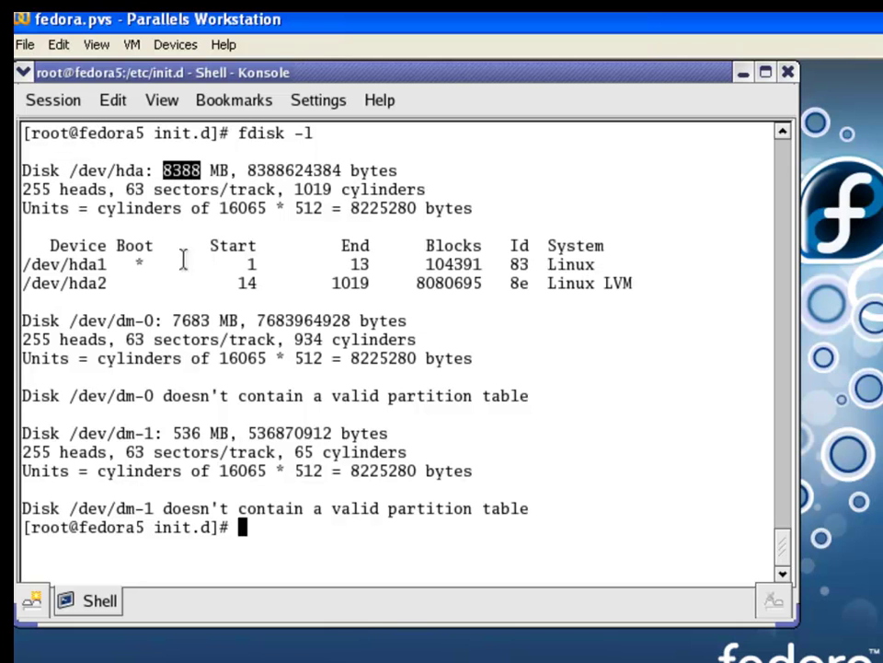
left_click_drag(26, 264, 88, 285)
left_click(112, 286)
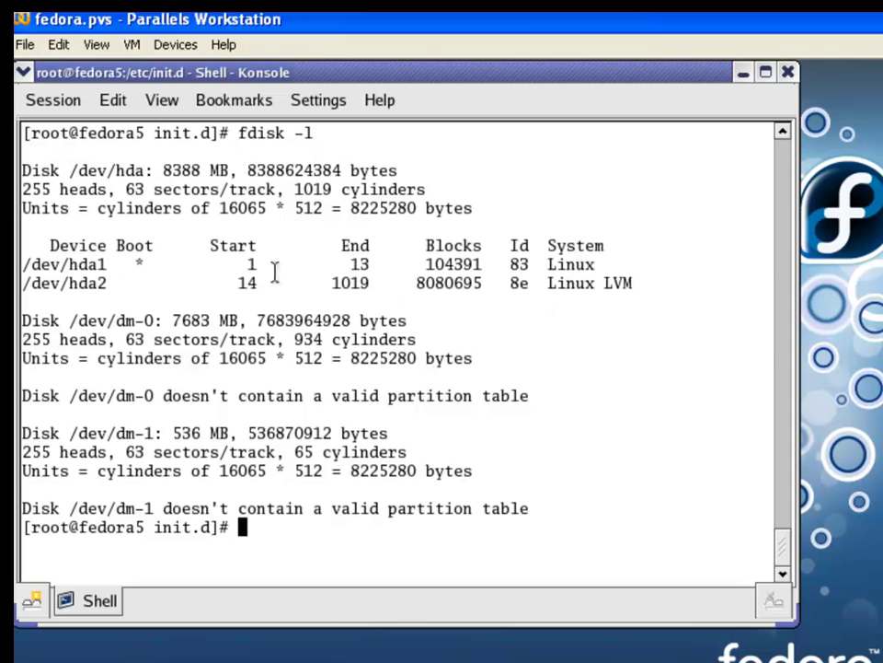
left_click_drag(145, 265, 161, 270)
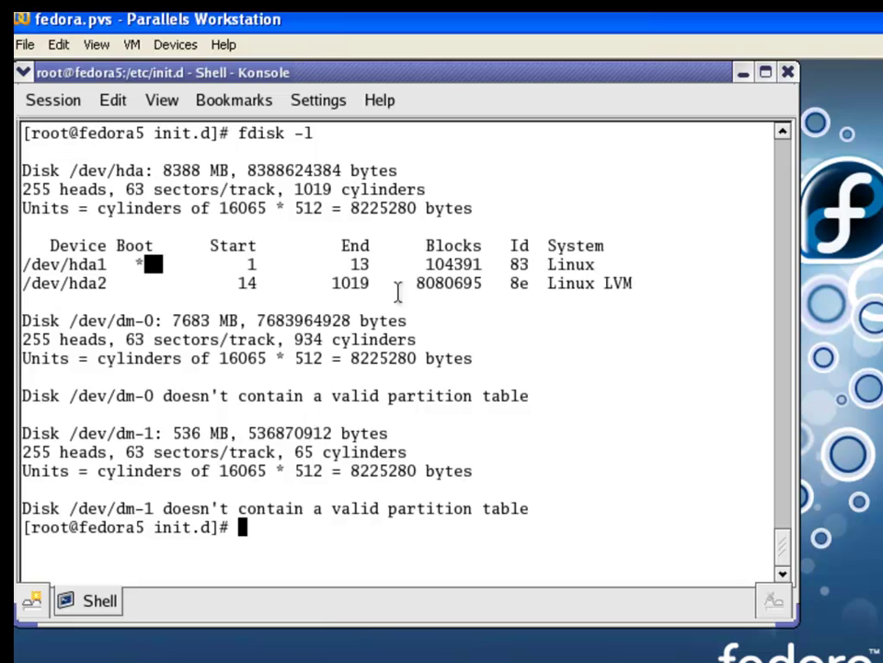
double_click(578, 285)
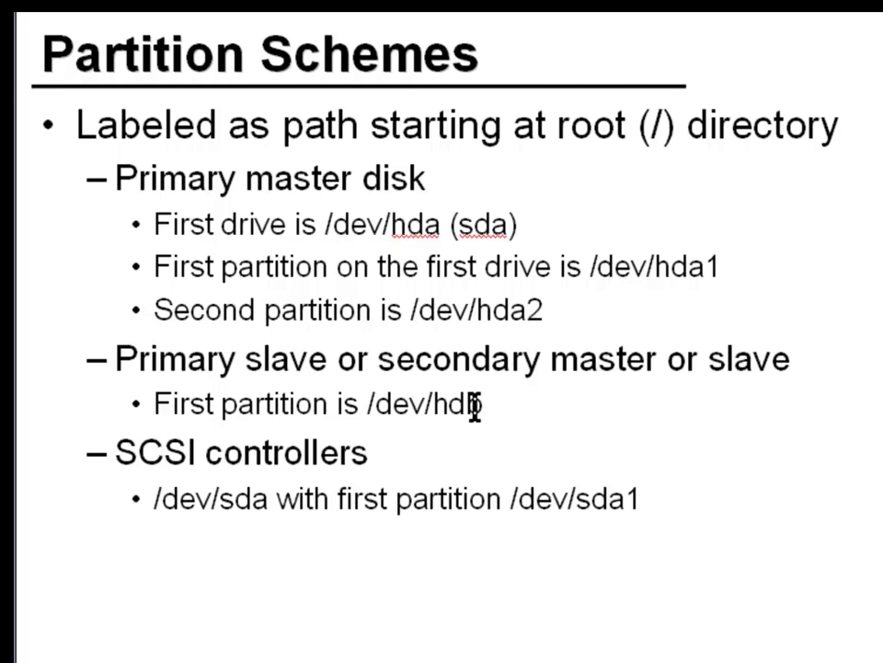
Step: Insert ' (hdb1)(sdb, sdb1)' after /dev/hdb in the secondary-drive bullet
left_click(516, 404)
type("(")
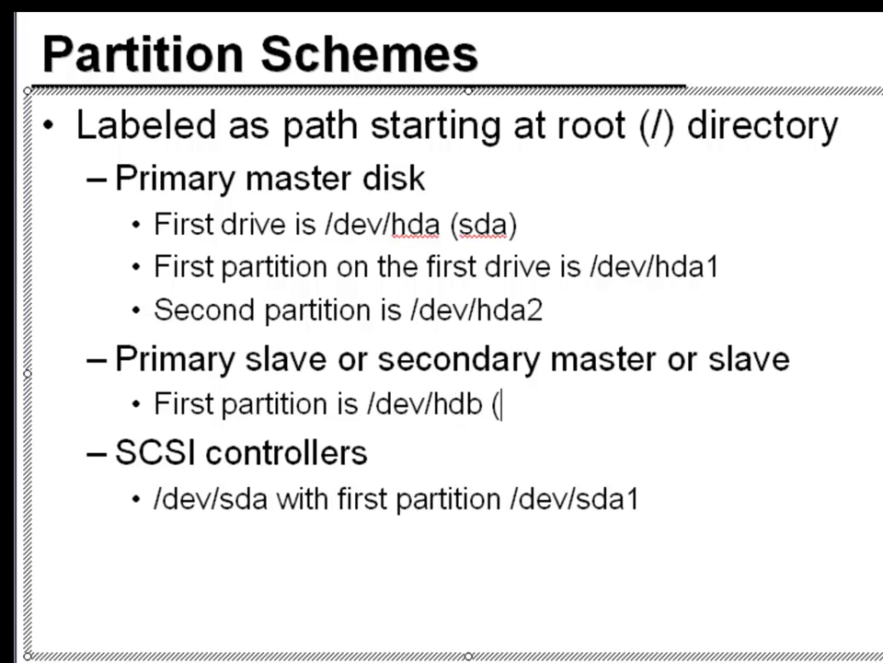
type("hdb1")
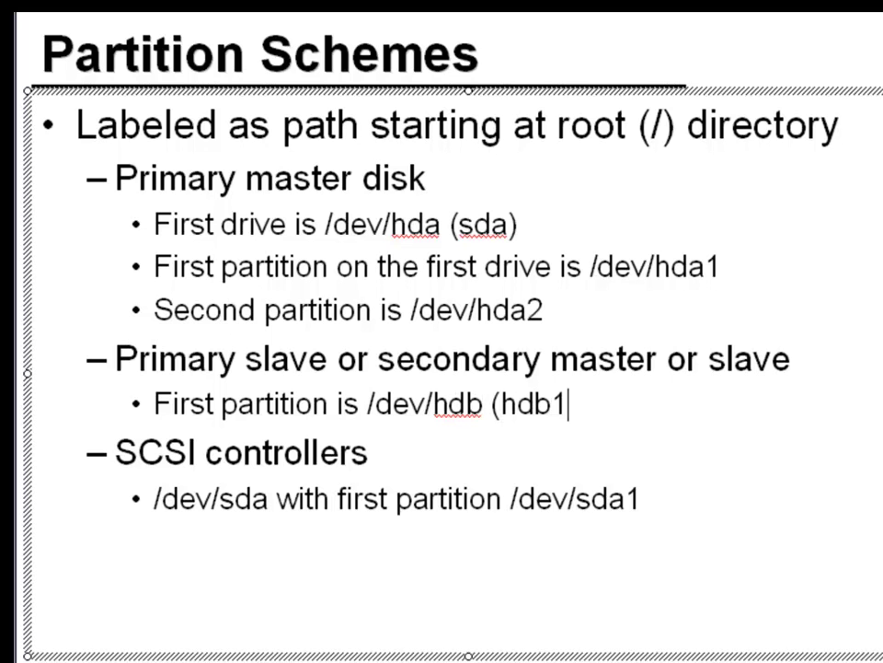
type(")(sd")
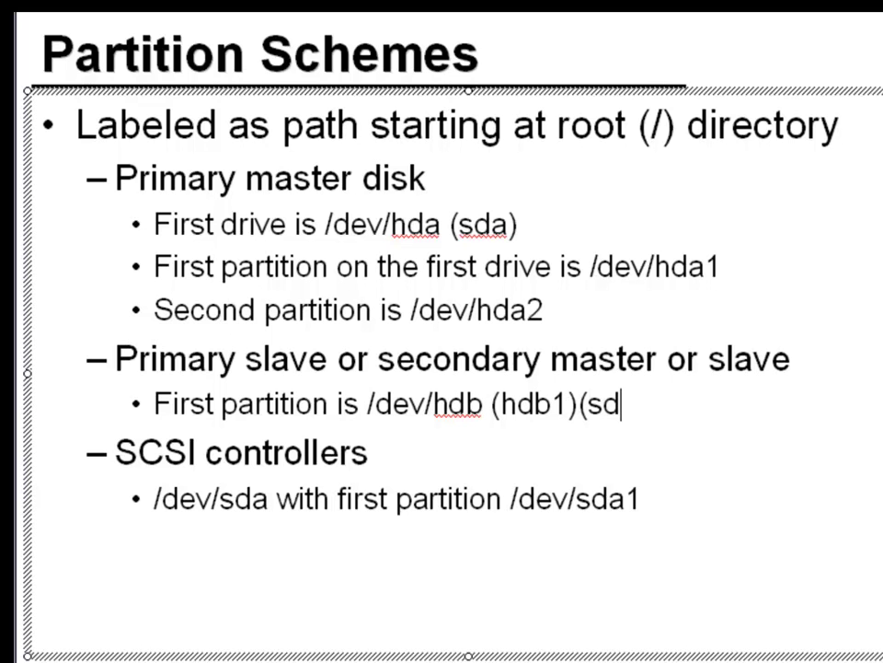
type("b, sdb1)")
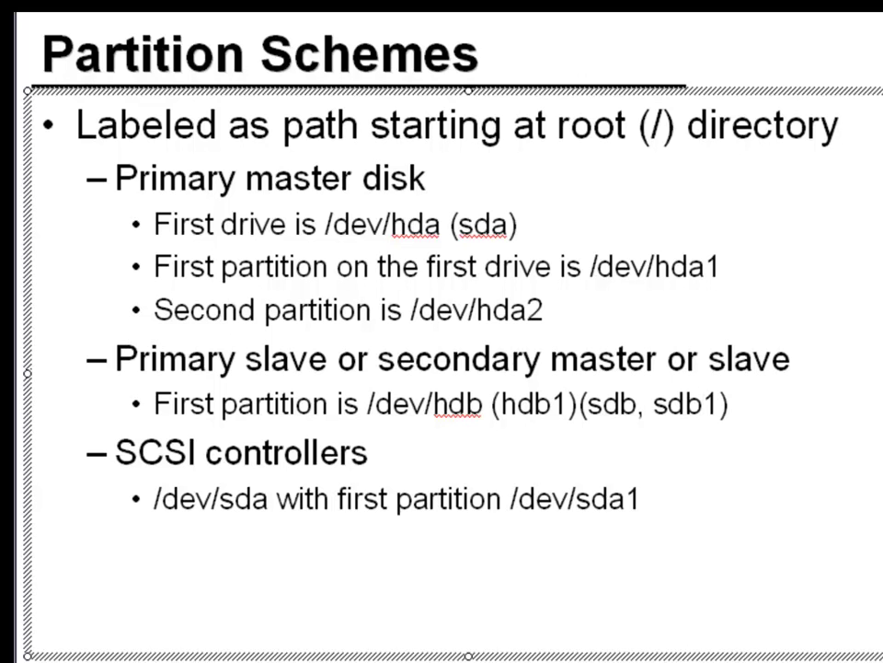
left_click(520, 24)
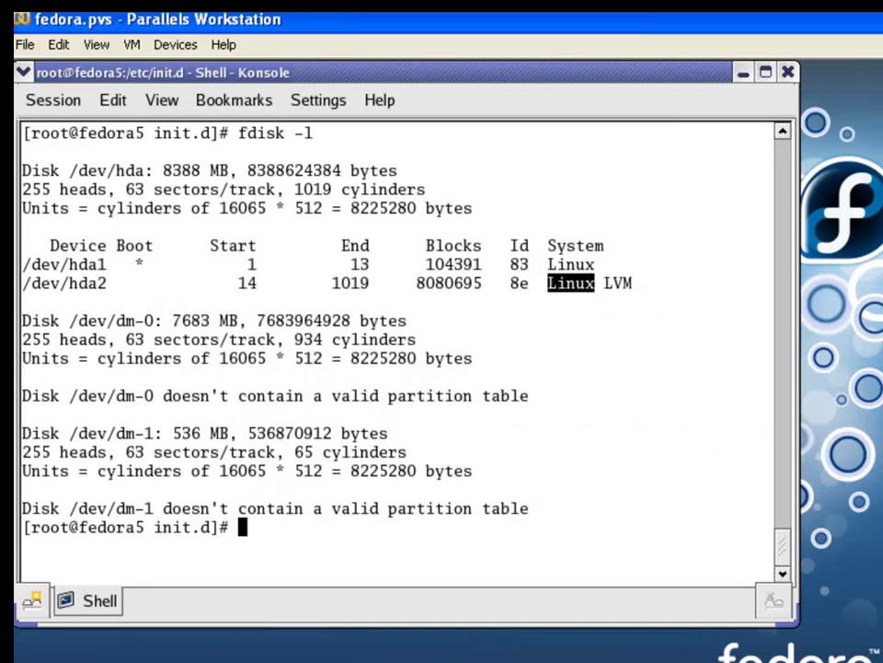
Step: Clear the terminal, move up into /etc and run ls -al | less
type("clear")
key("Return")
type("cd ..")
key("Return")
type("cl")
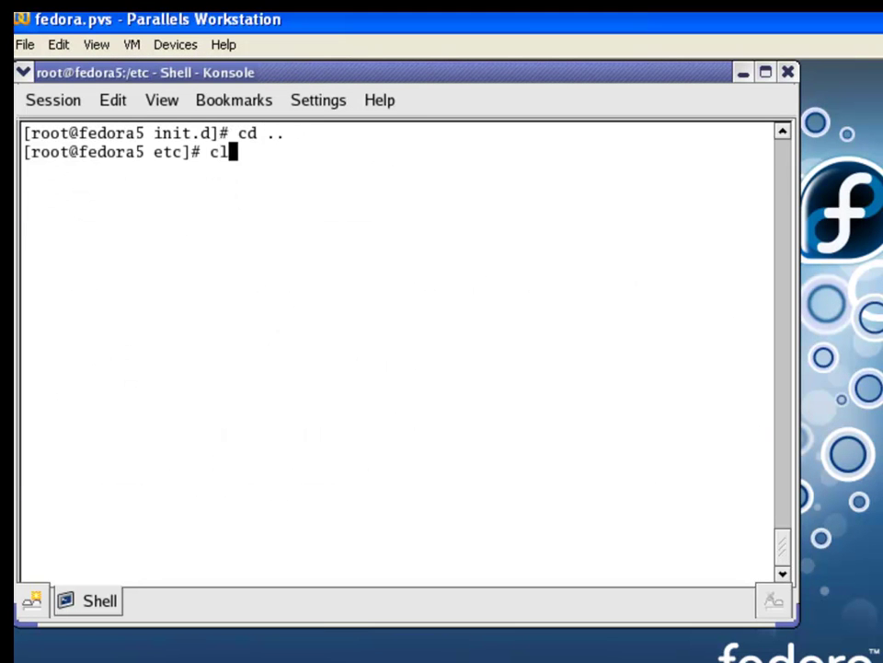
type("ear")
key("Return")
type("ls -al | less")
key("Return")
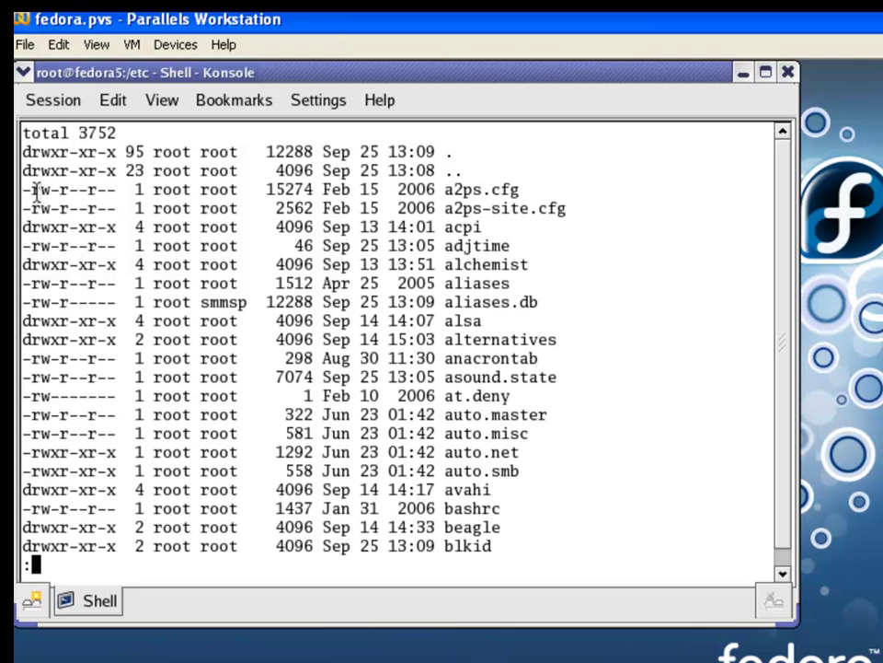
Step: Highlight a2ps.cfg's owner rw-, group r-- with group root, and others' r-- permissions
left_click_drag(30, 190, 59, 191)
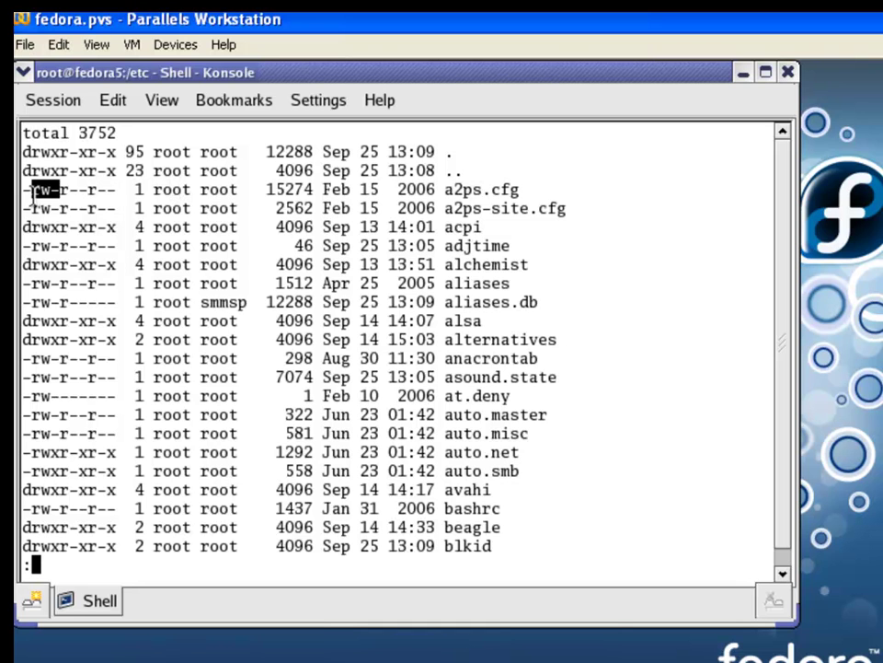
left_click(48, 145)
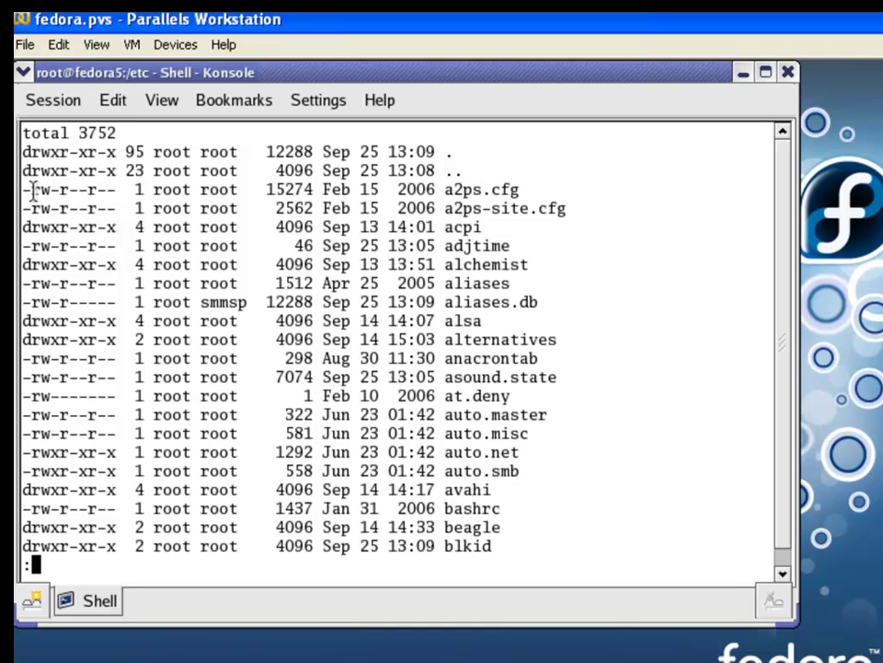
left_click_drag(51, 190, 58, 190)
left_click_drag(59, 189, 88, 189)
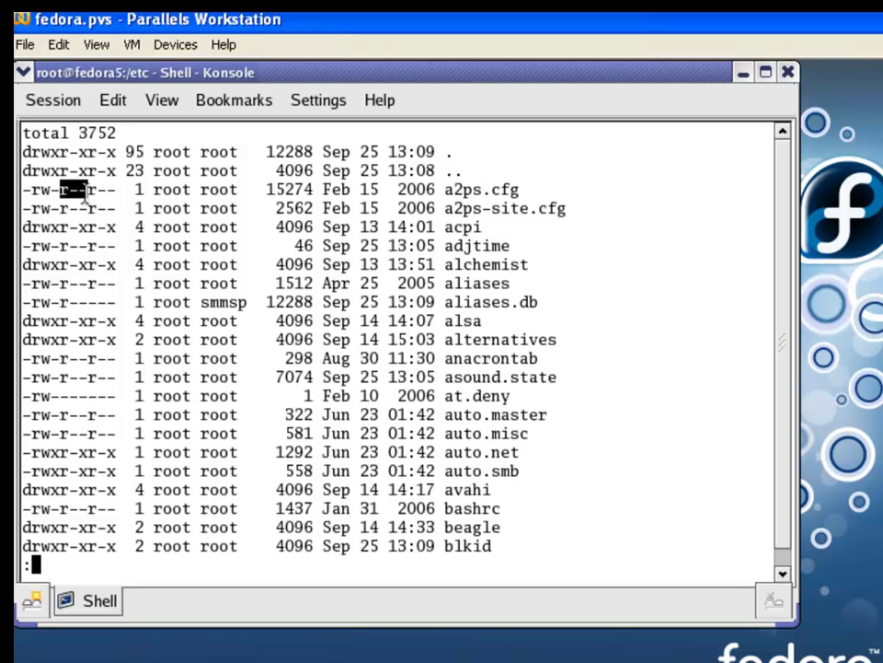
double_click(211, 193)
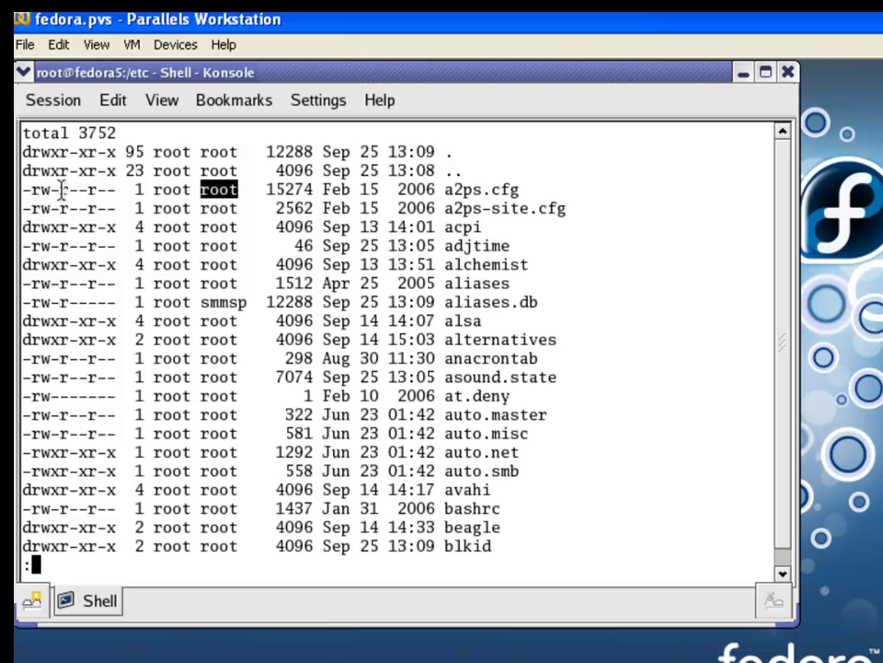
left_click_drag(60, 191, 69, 188)
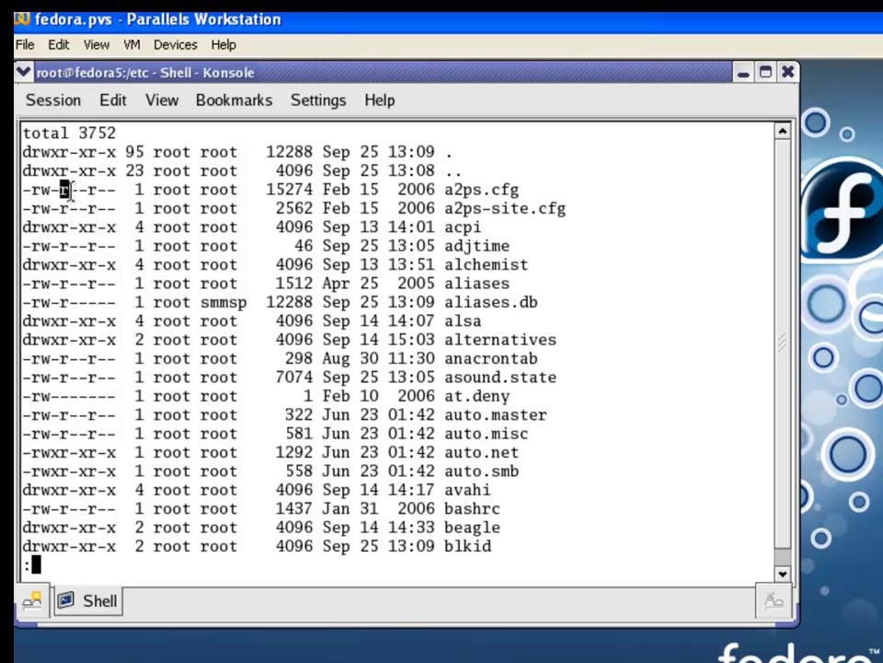
left_click(89, 191)
left_click_drag(89, 190, 101, 192)
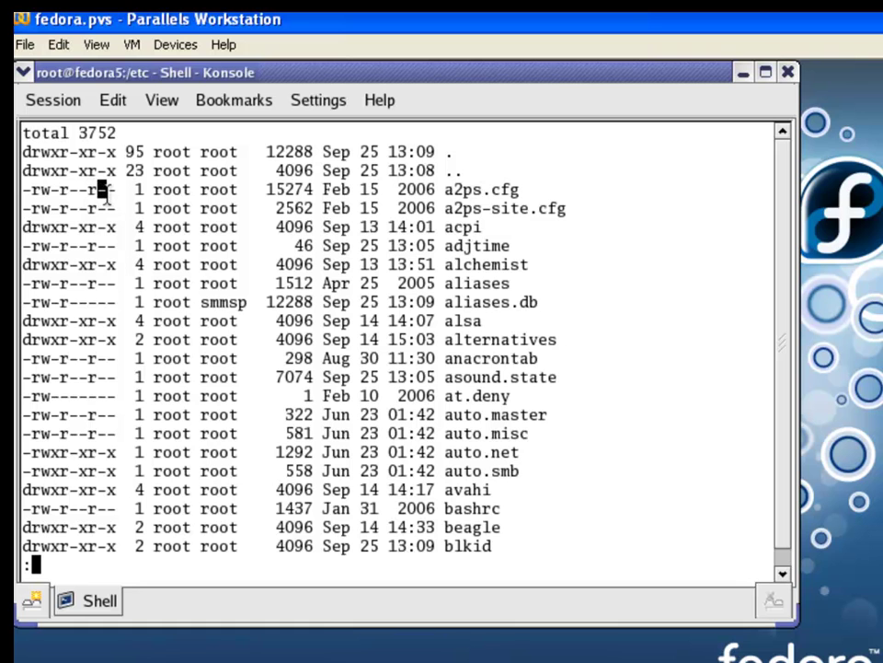
left_click_drag(89, 190, 111, 191)
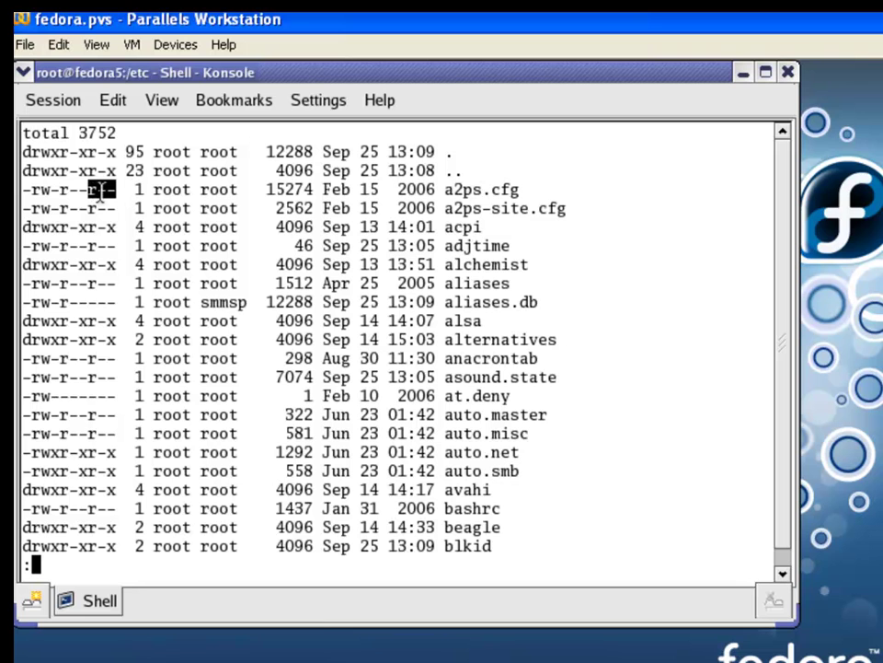
left_click(112, 193)
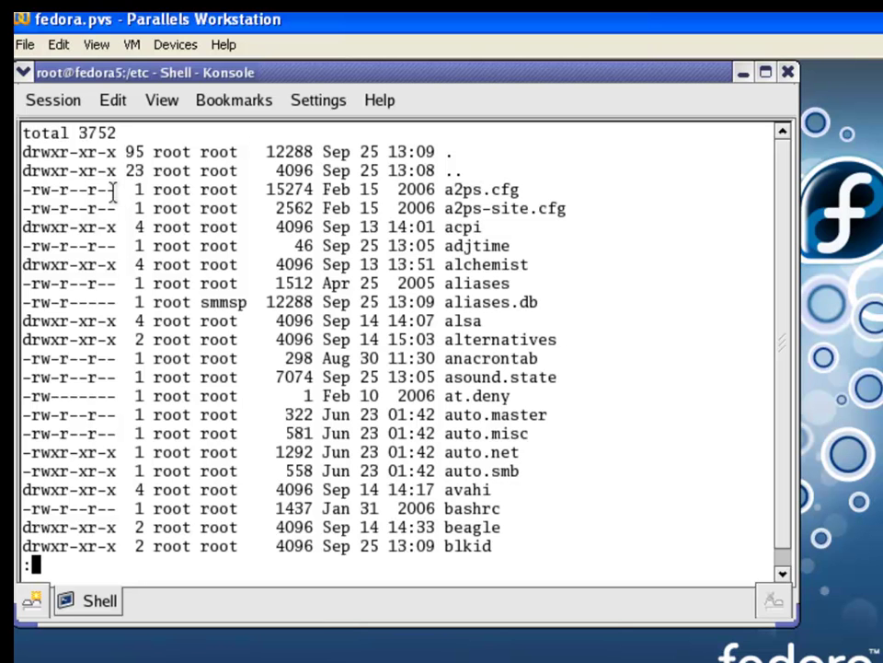
Step: Highlight a2ps.cfg's link count, size 15274, date Feb 15 2006, name, and the . and .. entries
double_click(140, 190)
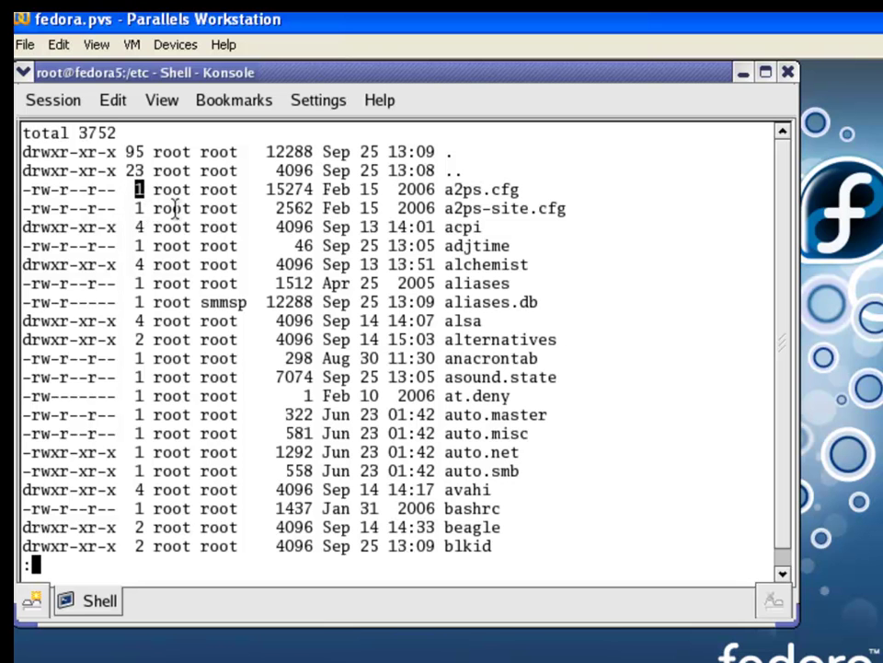
double_click(308, 189)
triple_click(308, 189)
left_click(317, 192)
left_click_drag(321, 191, 433, 193)
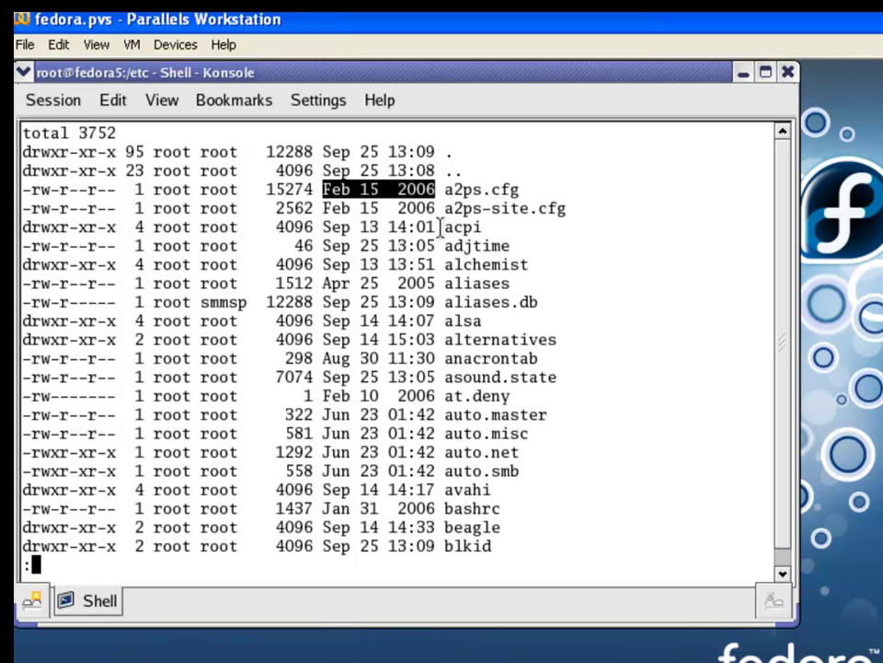
left_click_drag(446, 190, 542, 191)
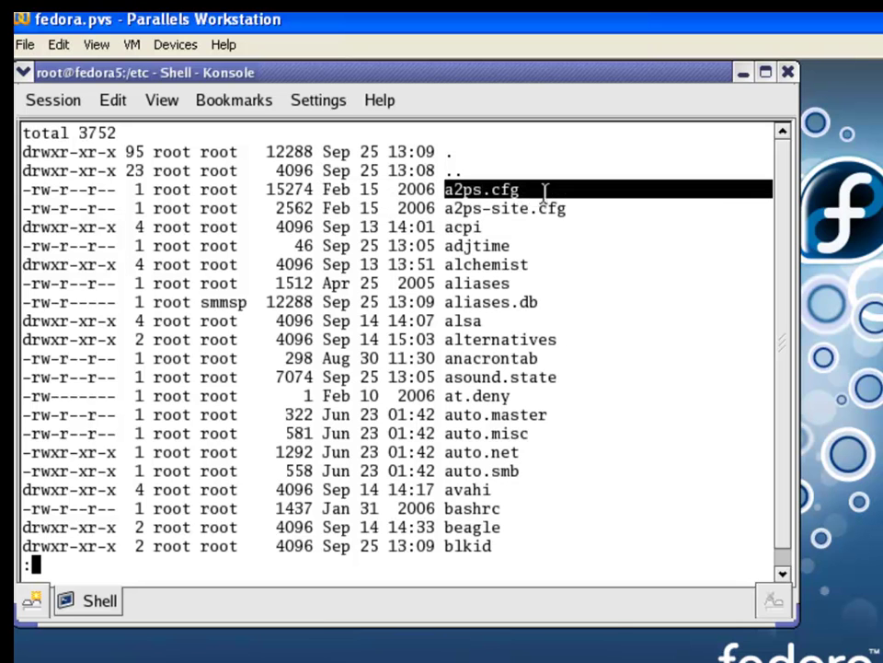
double_click(465, 171)
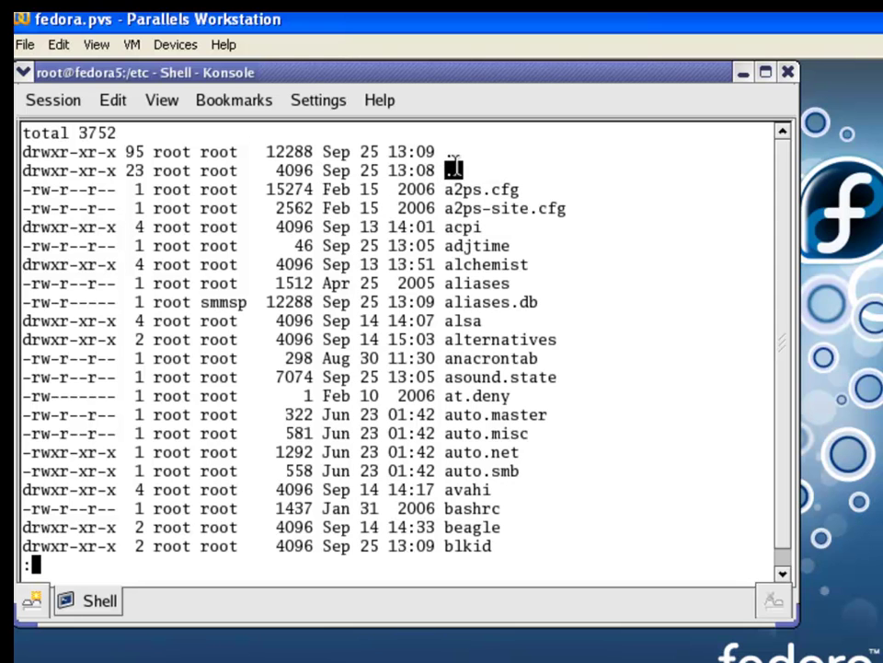
mouse_move(451, 155)
left_mouse_down()
mouse_move(446, 172)
mouse_move(458, 171)
left_mouse_up()
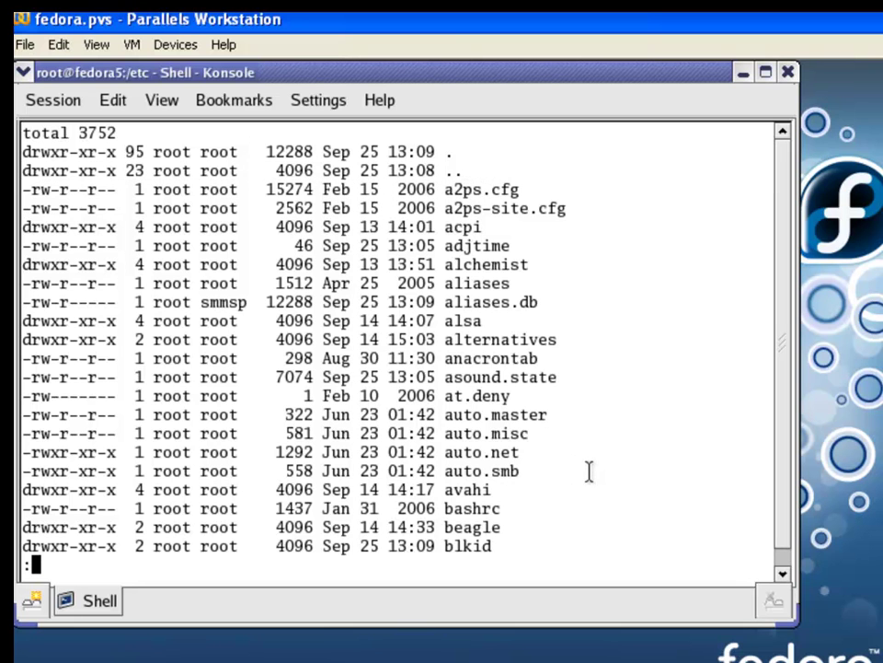
Step: Leave less, change into /home/pc, and run ls -al | less there
type("qcd home/")
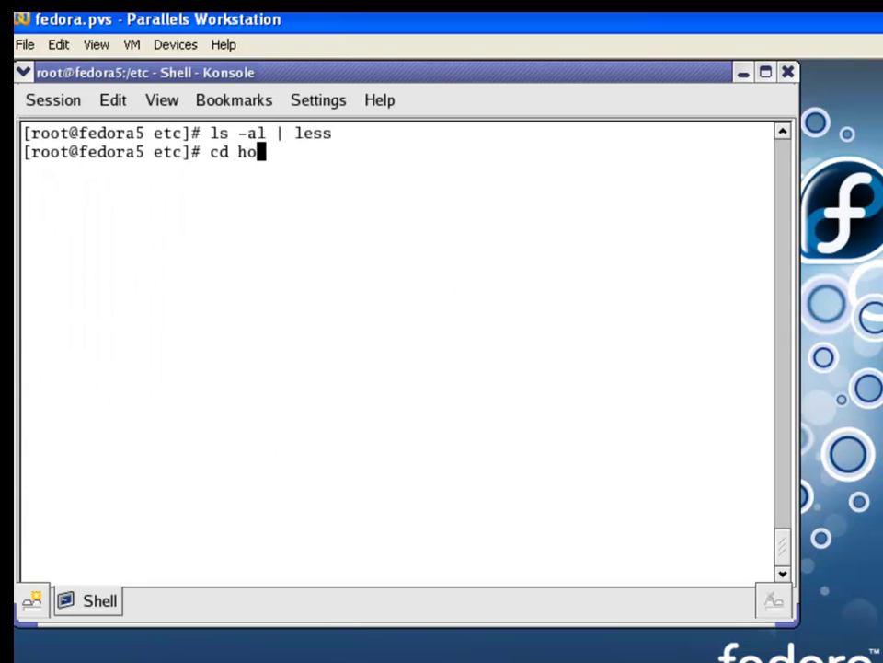
key("BackSpace")
key("BackSpace")
key("BackSpace")
key("BackSpace")
key("BackSpace")
type("/home/pc")
key("Return")
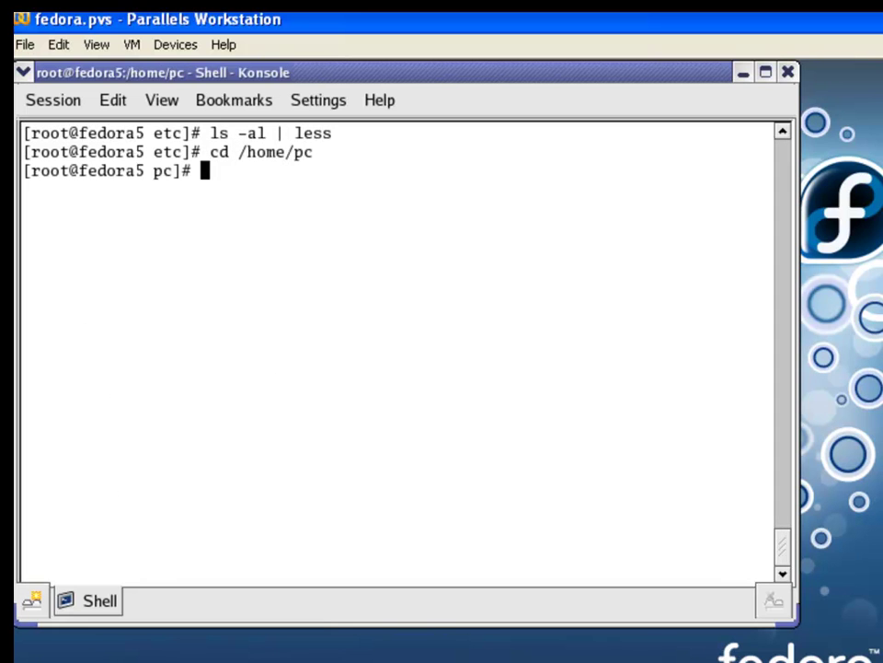
type("ls -al | less")
key("Return")
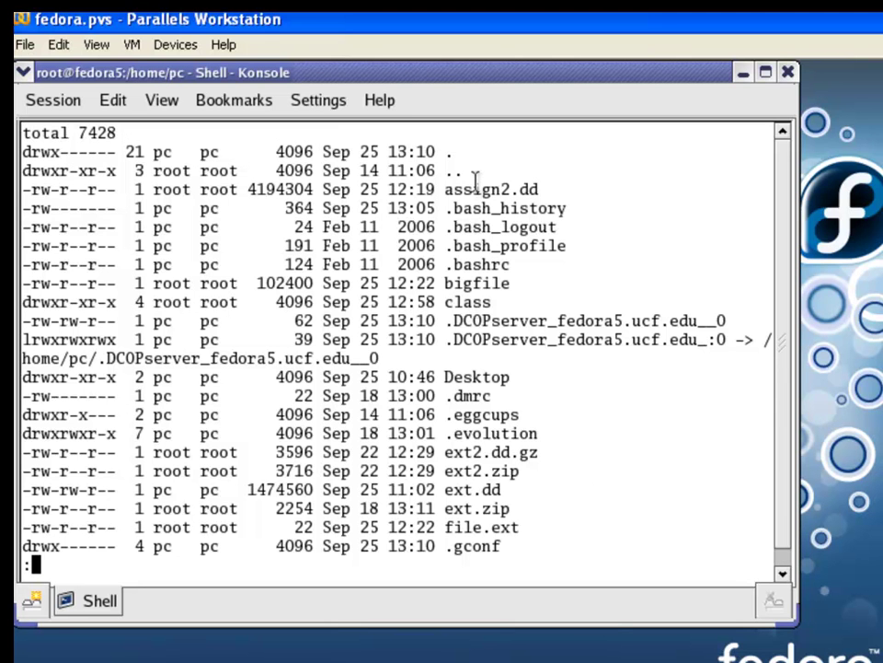
left_click_drag(460, 172, 448, 169)
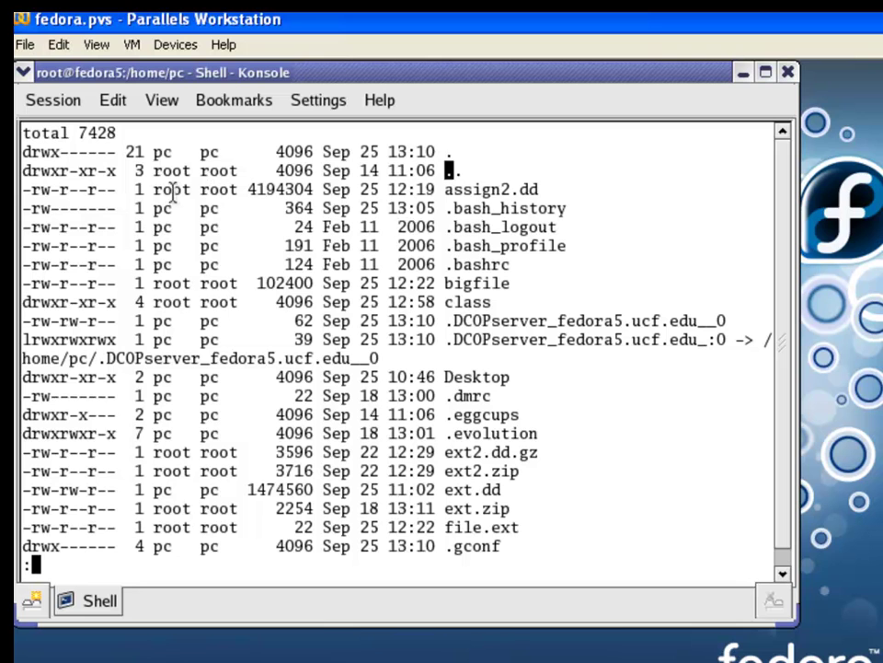
double_click(175, 190)
double_click(219, 190)
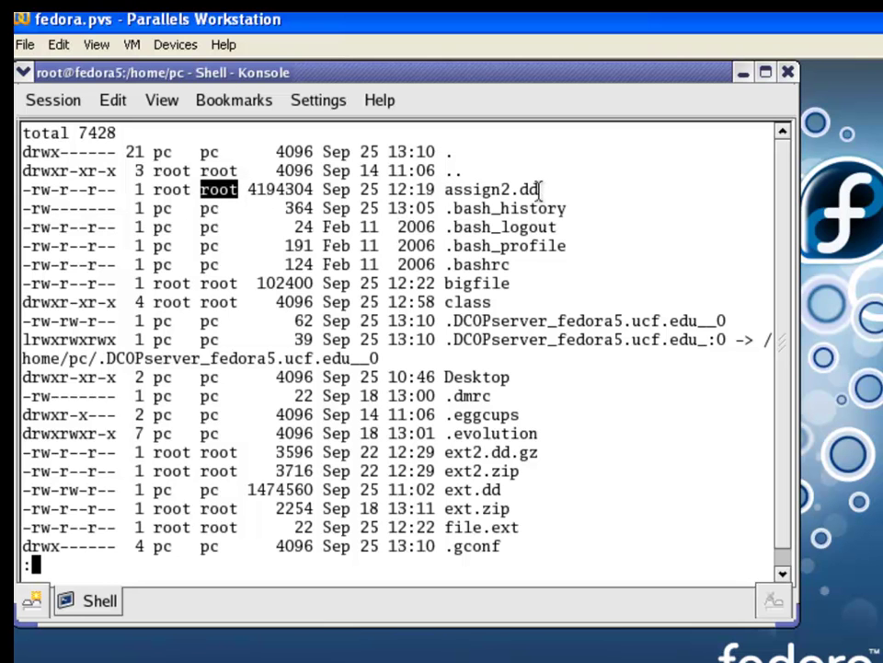
double_click(281, 191)
double_click(139, 189)
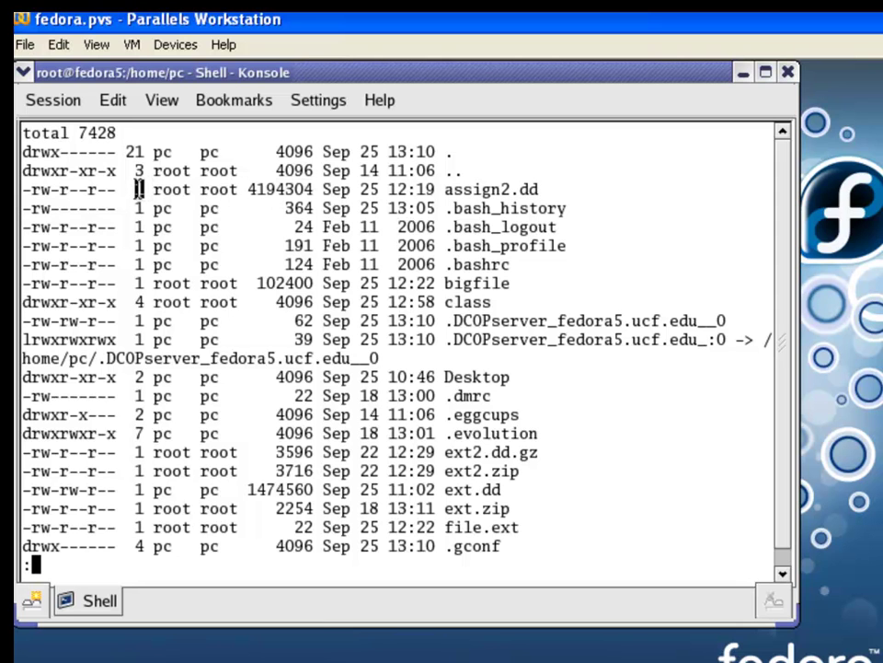
left_click_drag(30, 190, 61, 191)
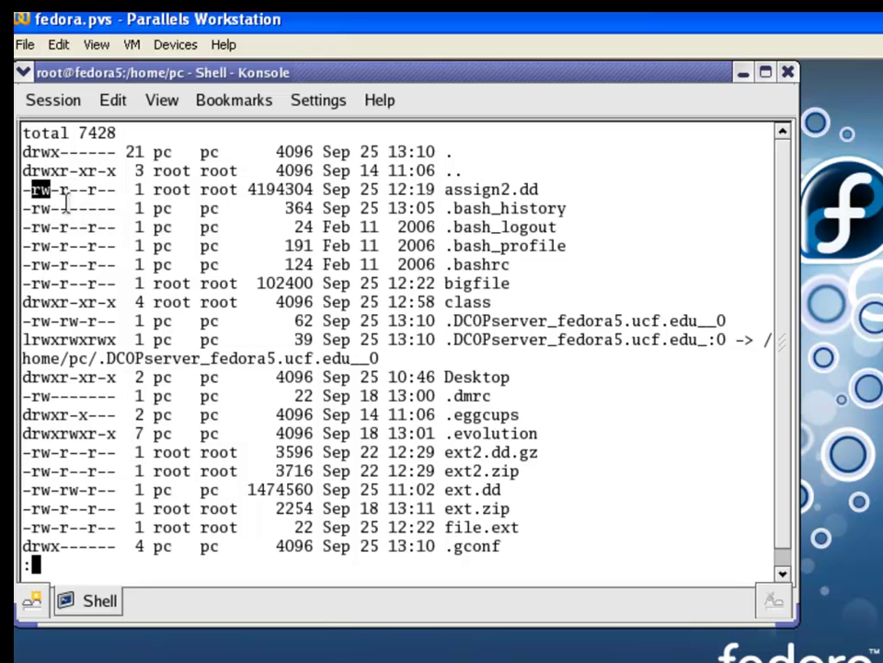
left_click_drag(60, 191, 115, 192)
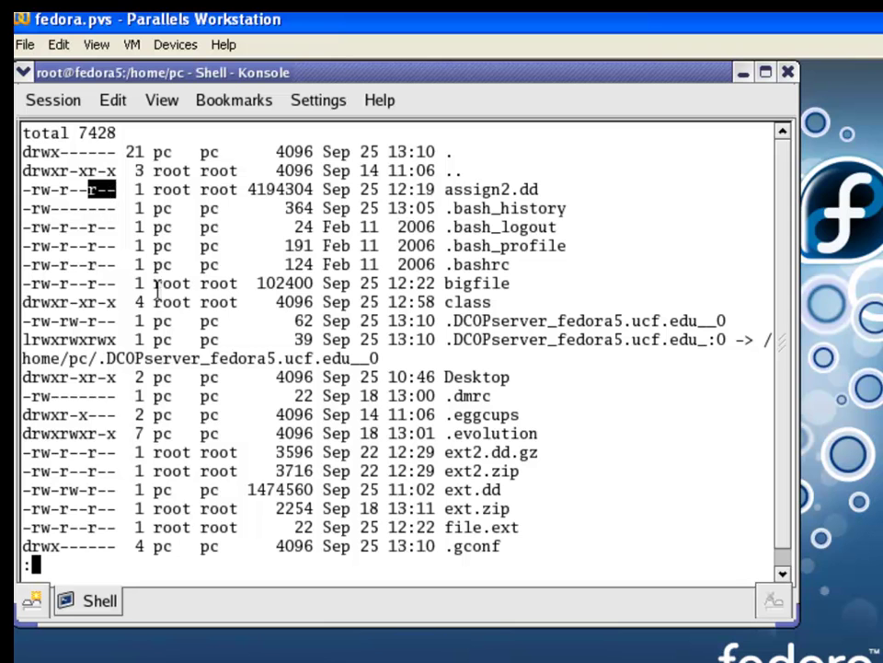
Step: Highlight the class directory's type flag, owner, group and others permissions and root group, then quit less
left_click_drag(483, 302, 19, 302)
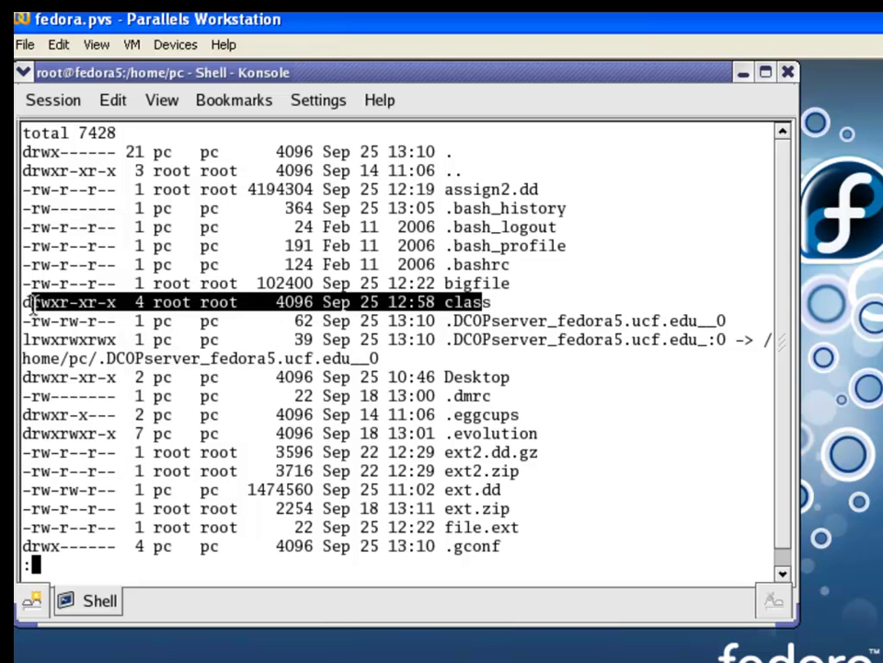
left_click(55, 304)
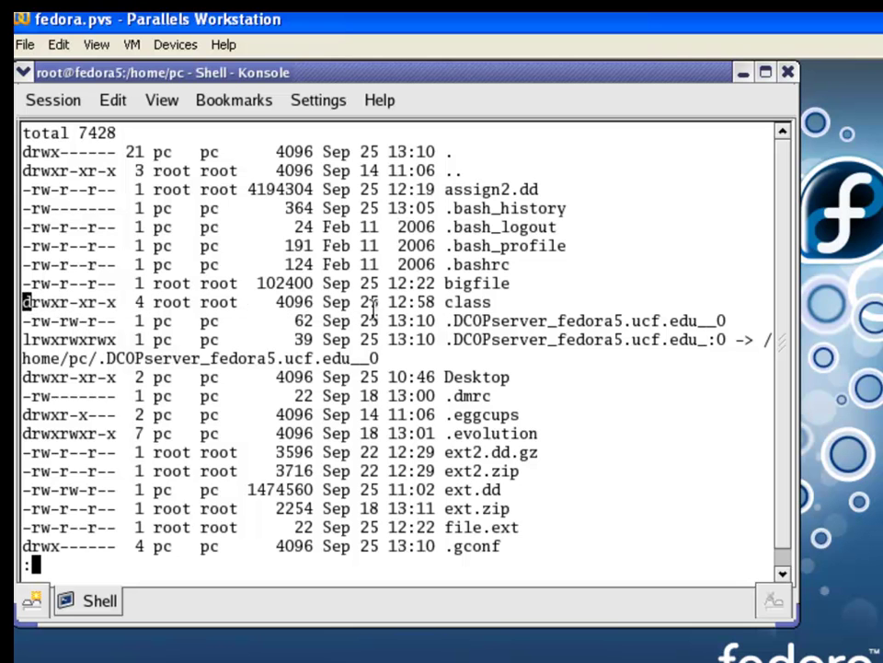
double_click(457, 305)
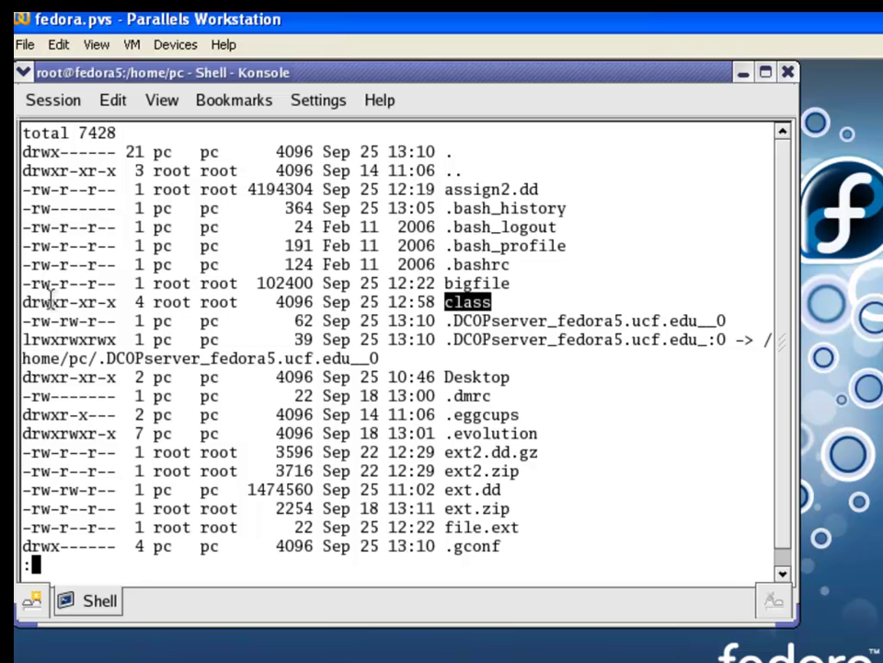
left_click_drag(48, 302, 58, 302)
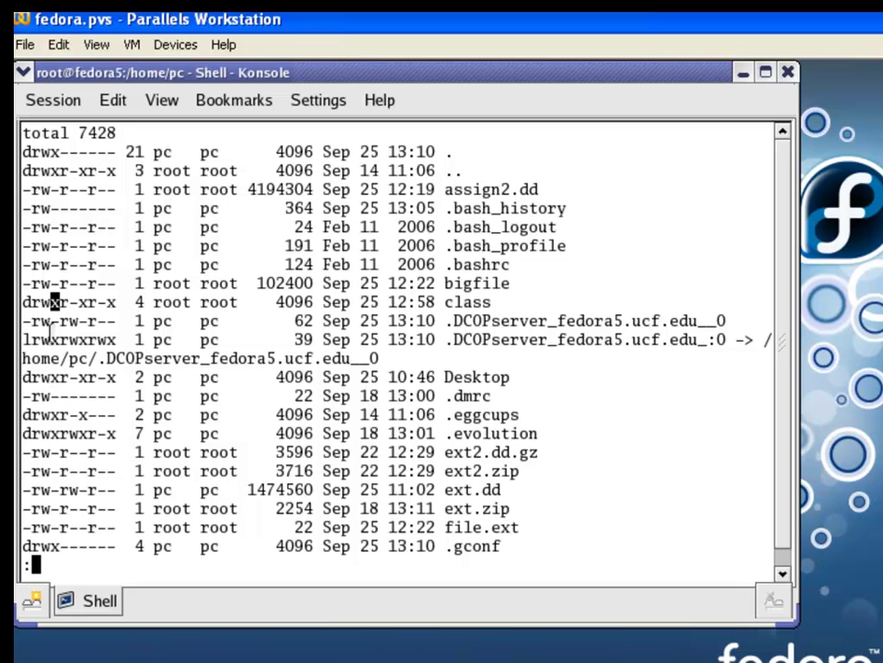
left_click(43, 299)
left_click_drag(50, 301, 59, 301)
double_click(467, 302)
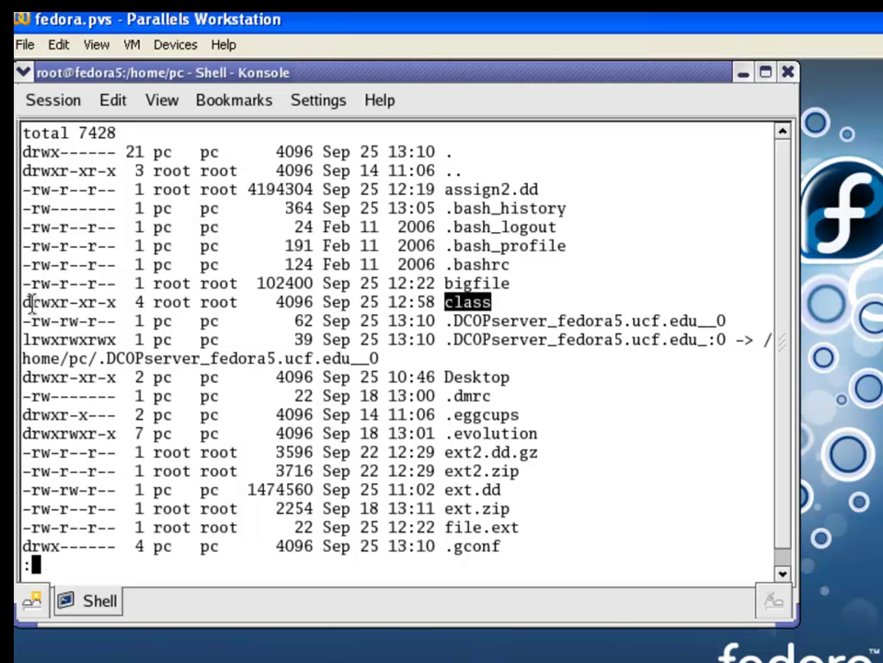
left_click_drag(30, 302, 40, 304)
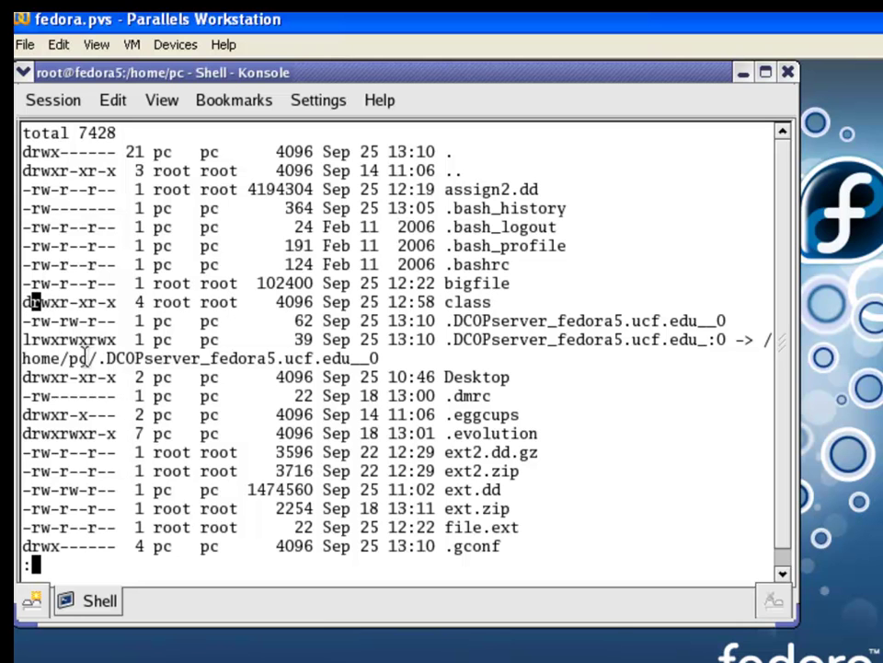
left_click_drag(61, 302, 83, 313)
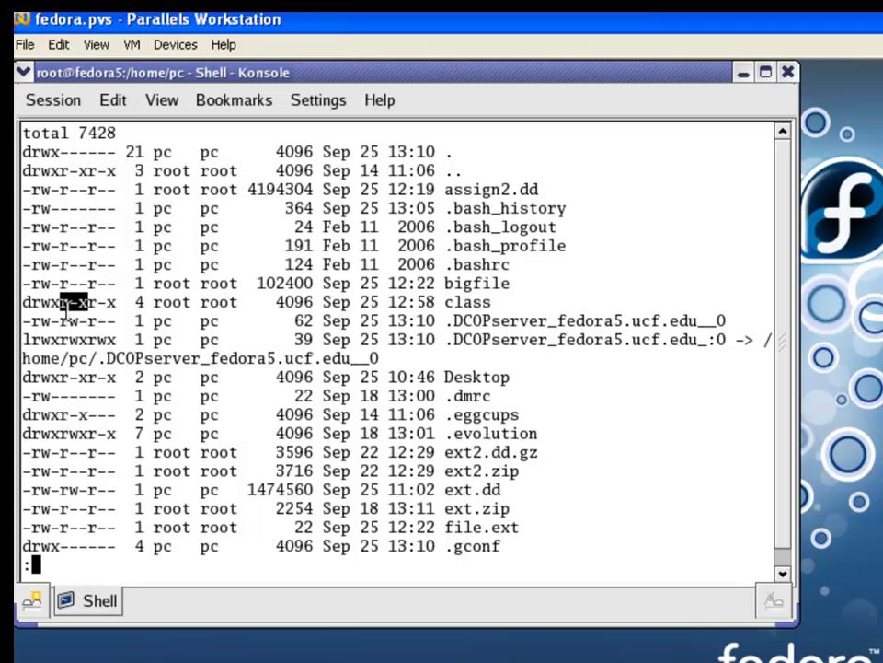
double_click(206, 311)
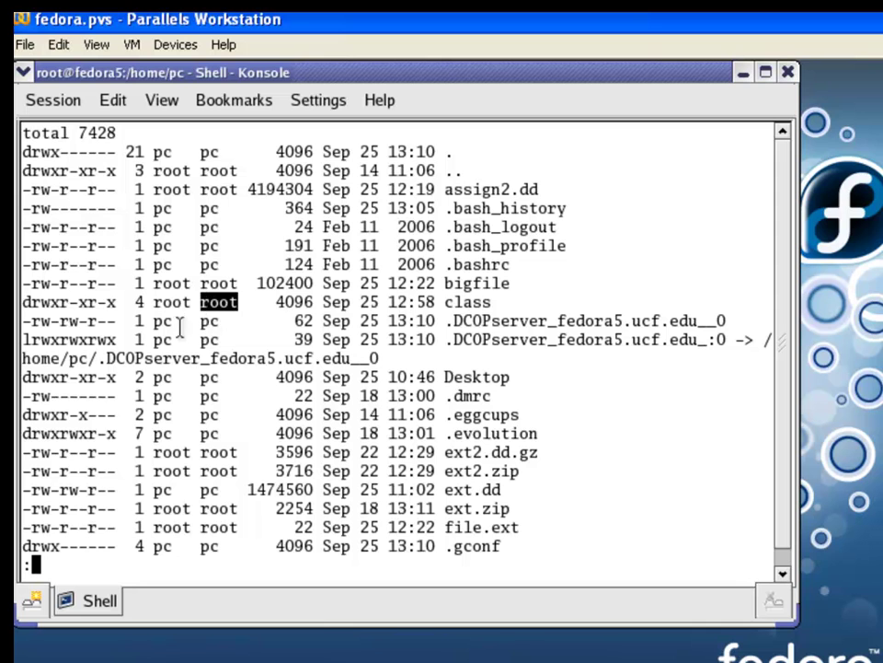
left_click_drag(77, 303, 112, 302)
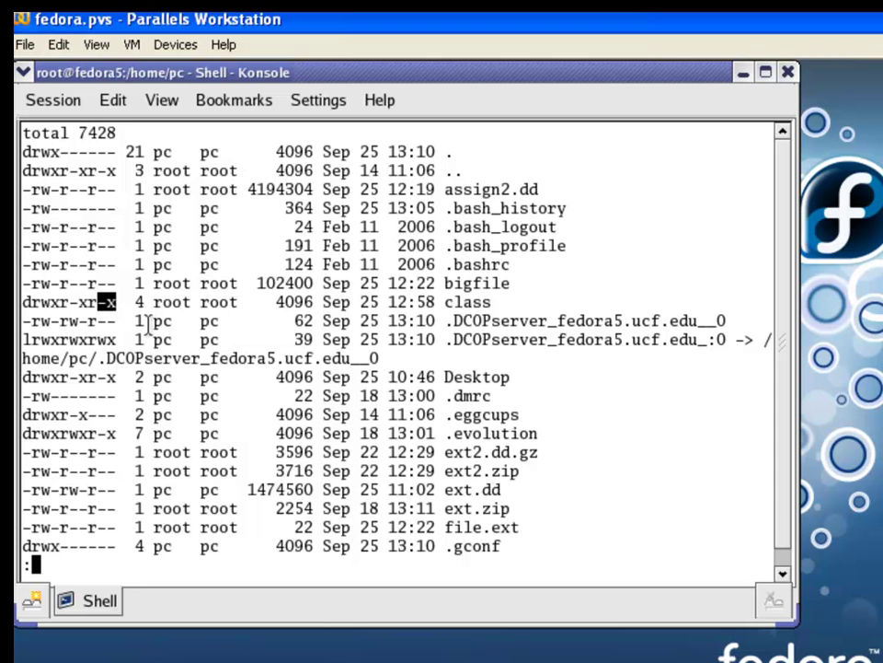
key("q")
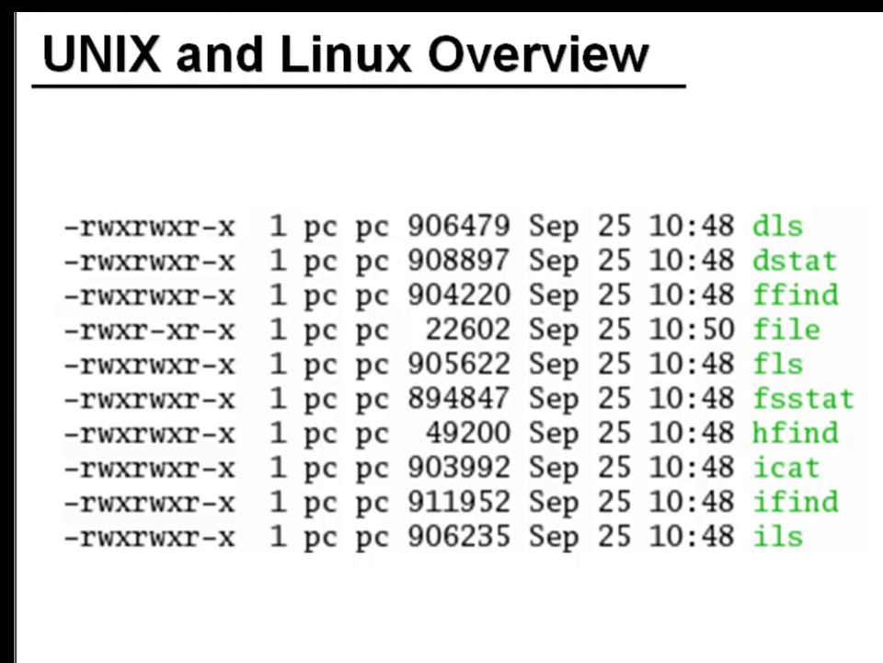
Step: Advance past the ls -i slide to Table 8-2, Code Values for an Inode
key("Right")
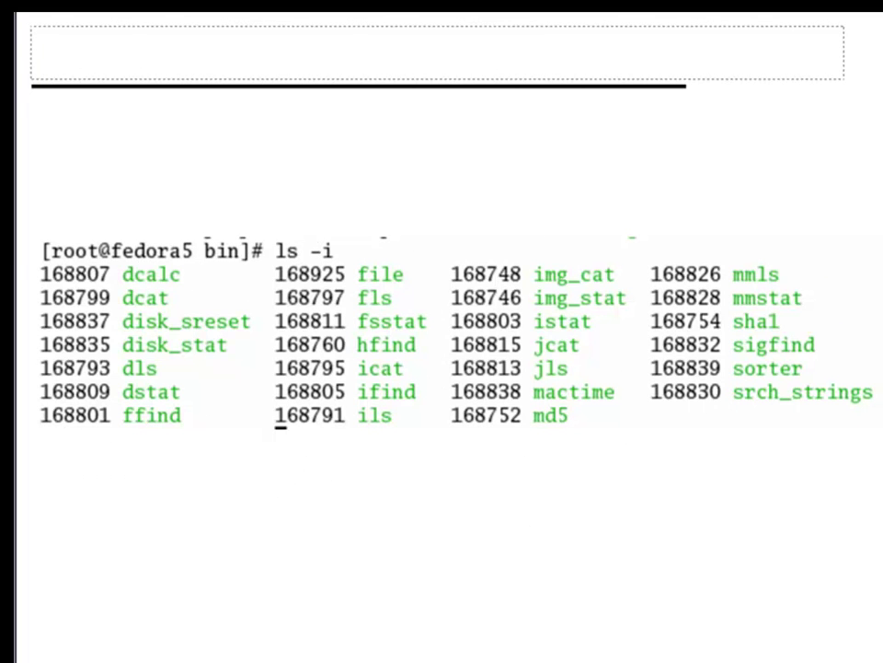
key("Right")
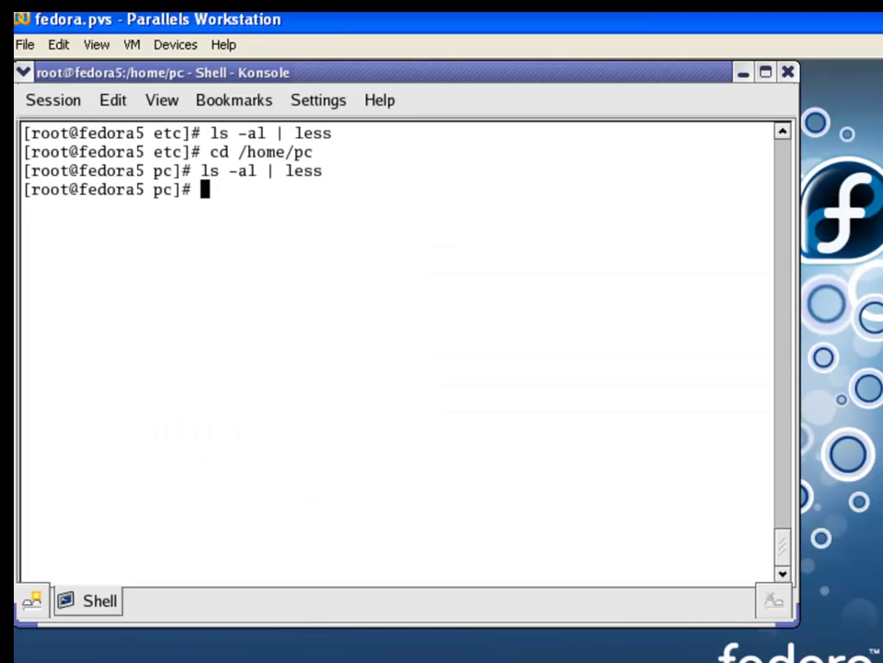
Step: Change into /sbin and run ls -al
type("cd /")
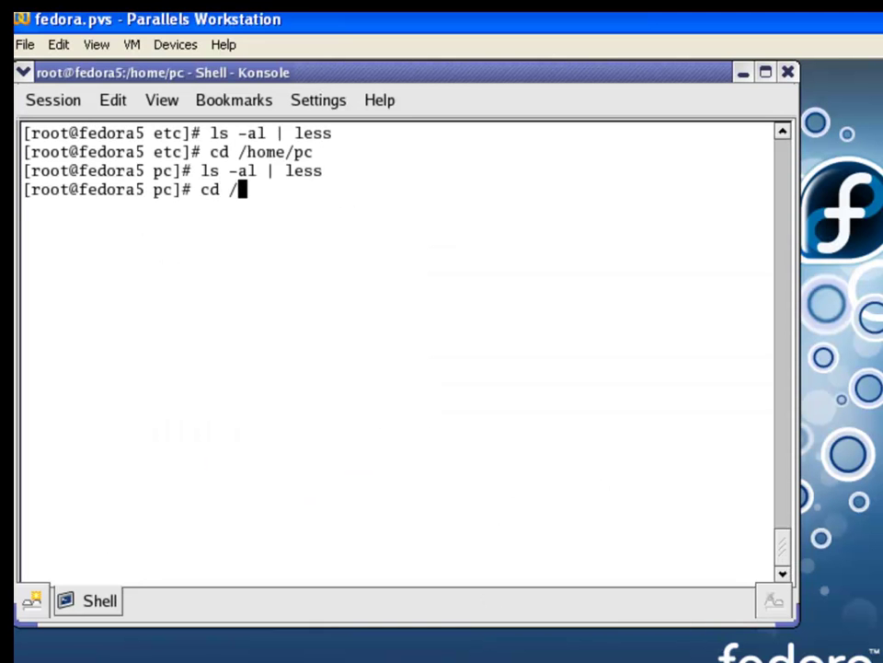
type("sbin")
key("Return")
type("ls ")
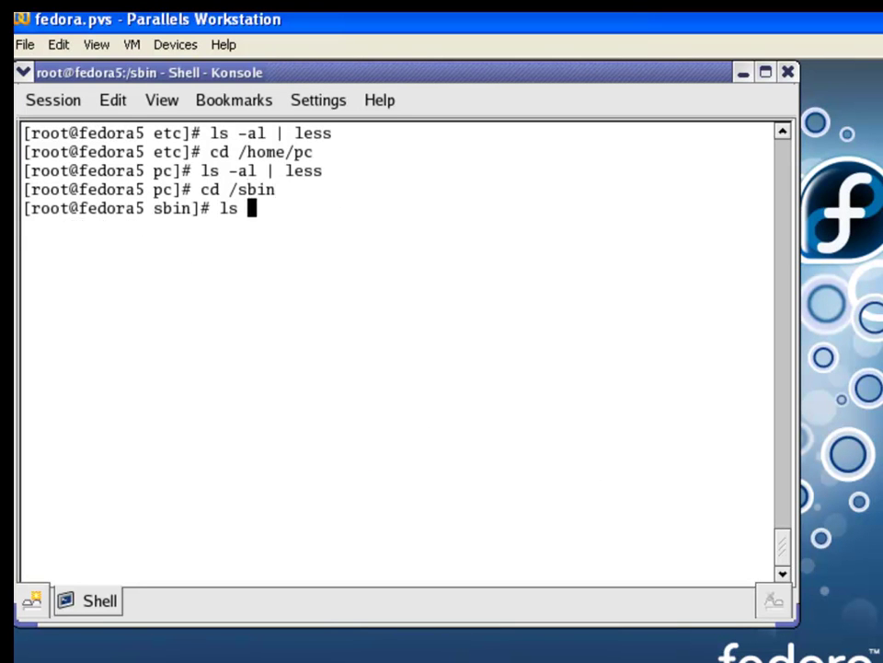
type("-al")
key("Return")
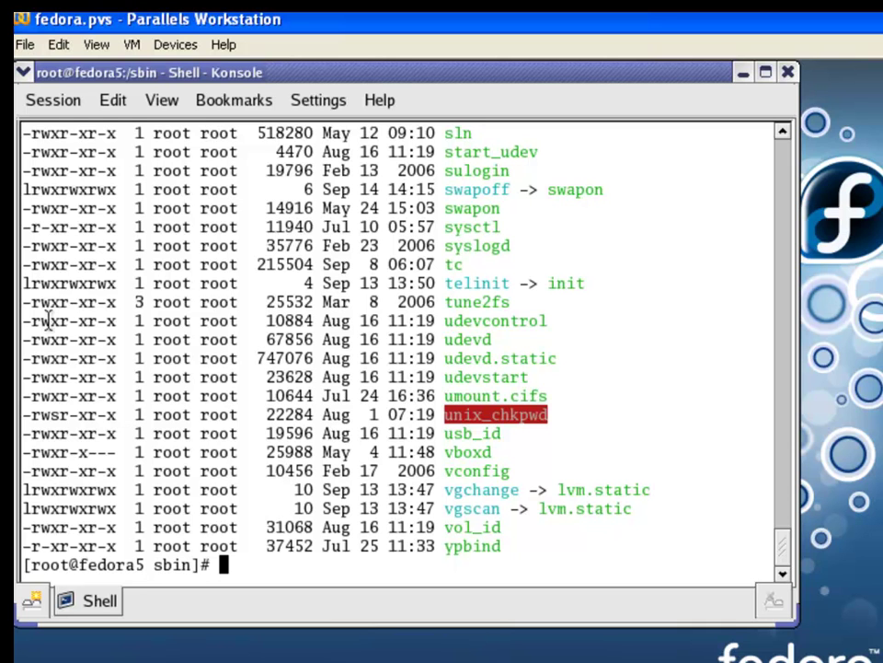
Step: Highlight the telinit→init and swapoff→swapon links and unix_chkpwd's setuid and others' execute bits
left_click_drag(22, 283, 30, 282)
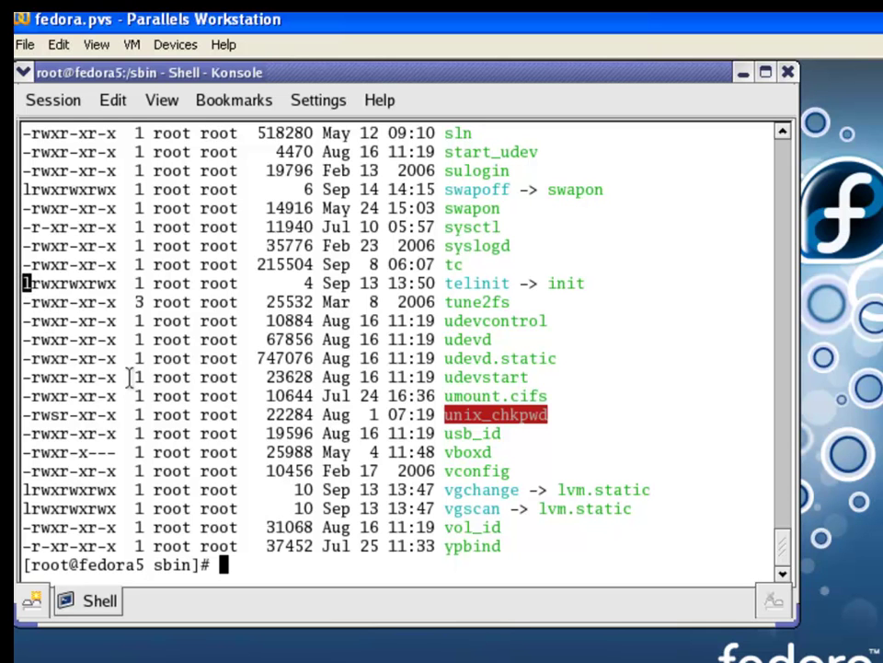
double_click(478, 286)
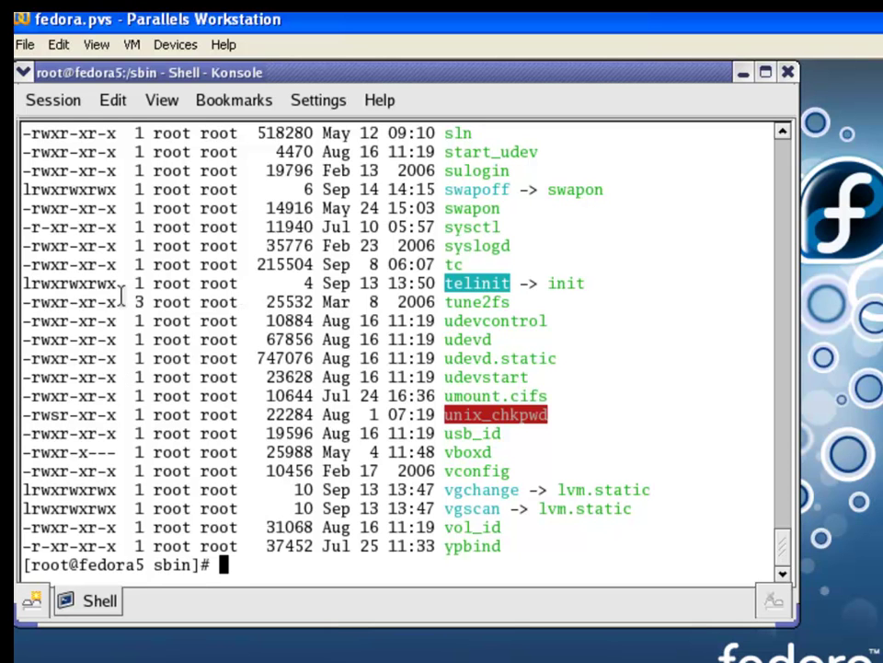
double_click(565, 283)
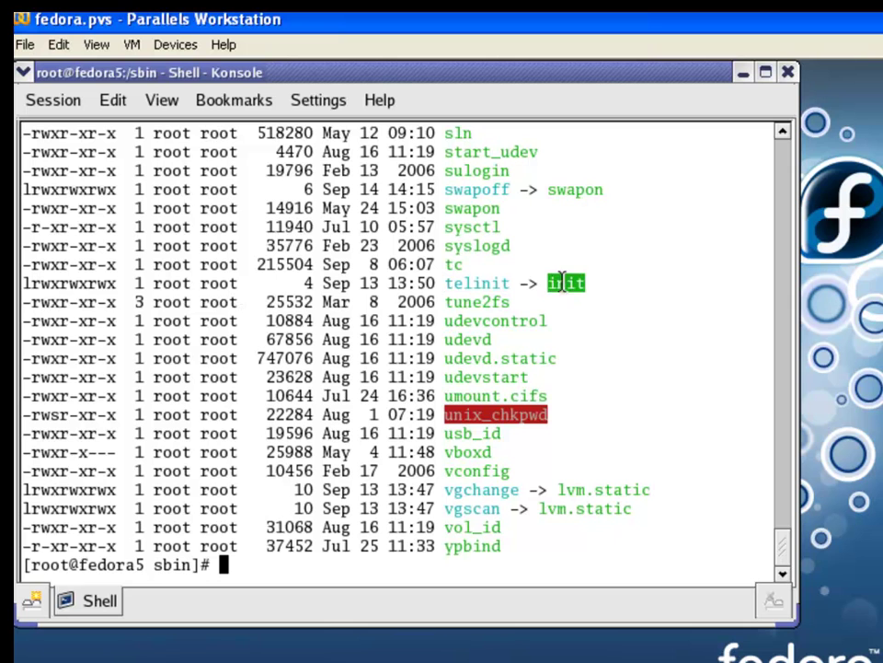
double_click(460, 190)
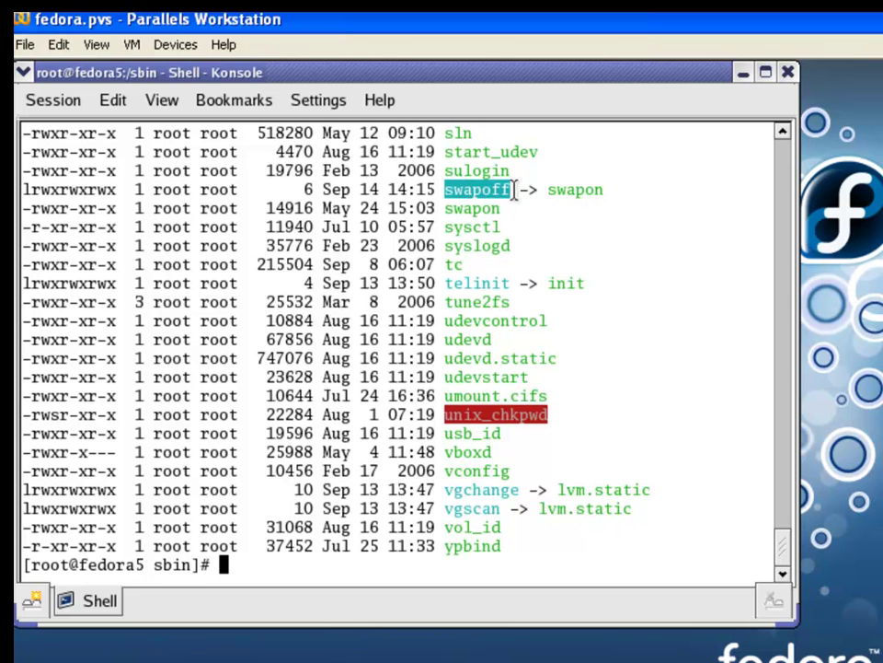
double_click(580, 190)
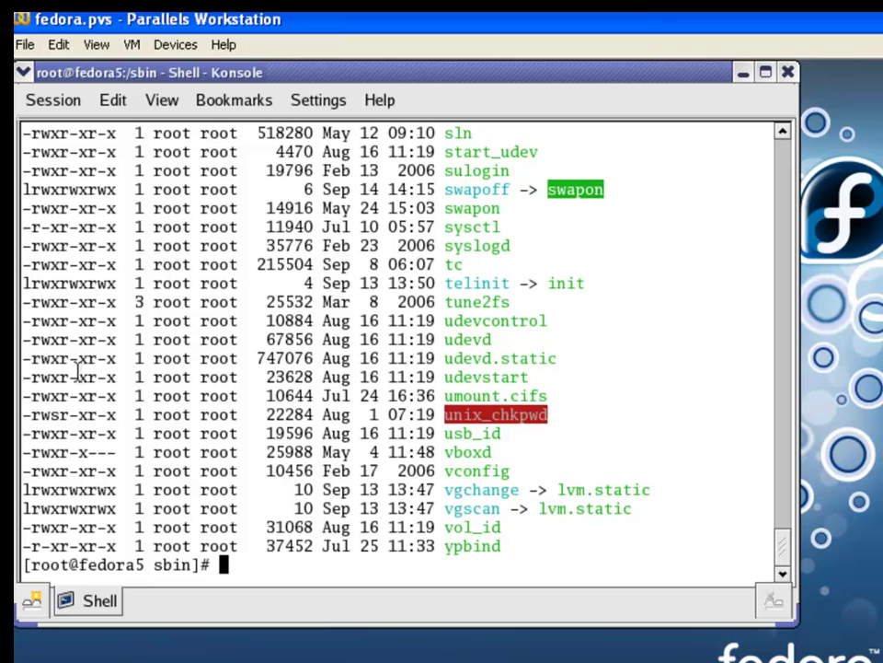
left_click(55, 414)
left_click_drag(52, 414, 57, 416)
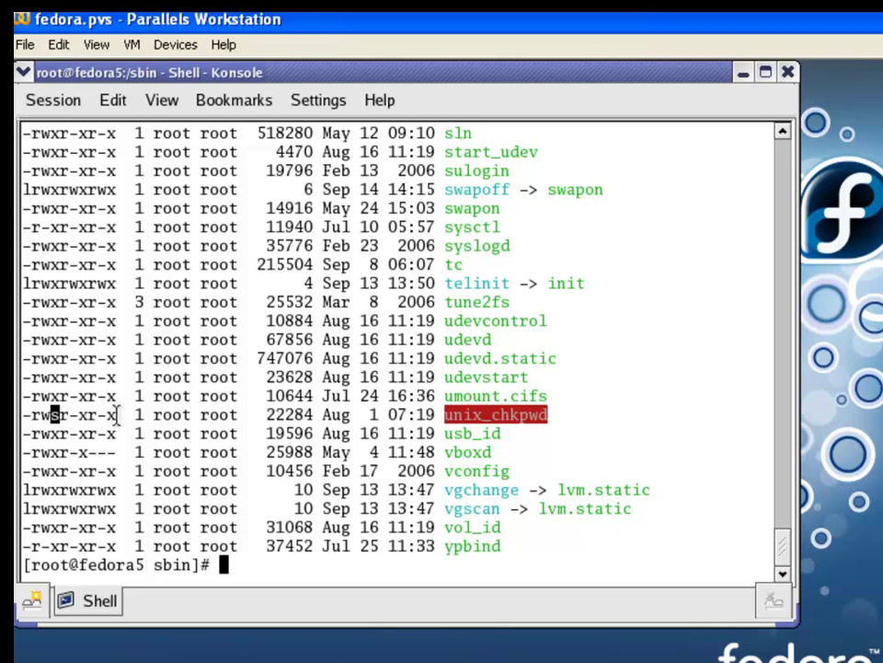
left_click_drag(107, 415, 115, 415)
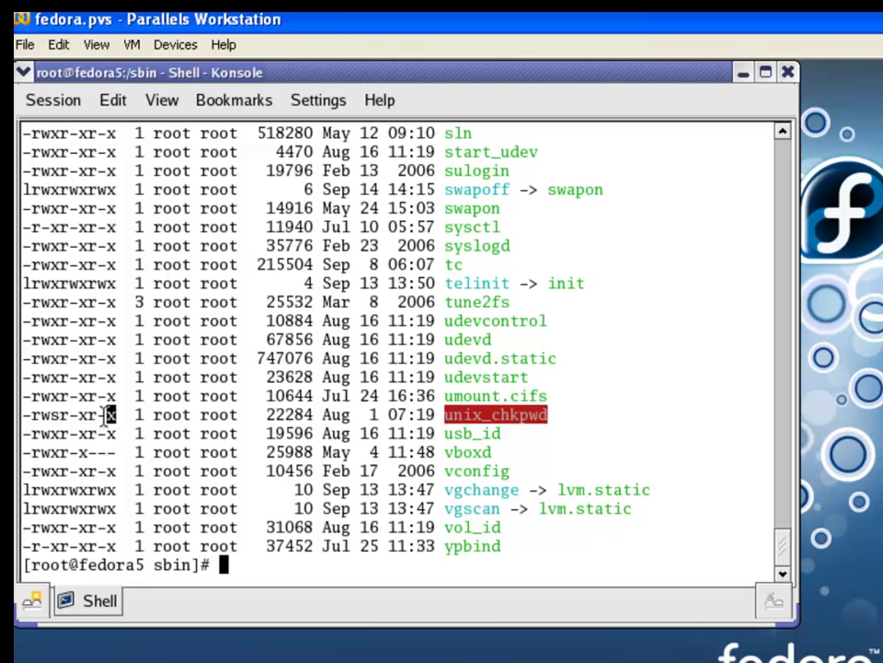
left_click_drag(58, 415, 53, 415)
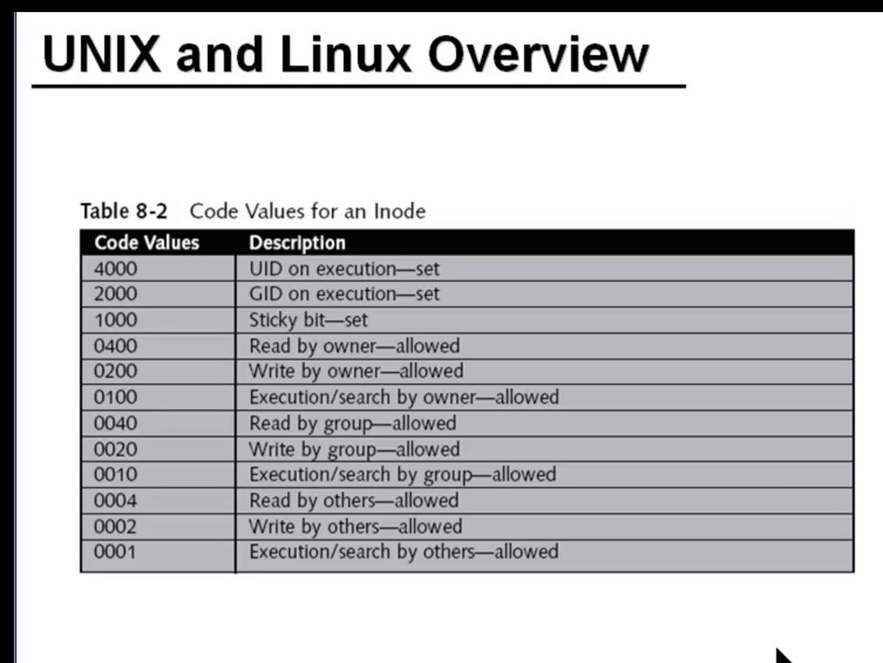
Step: Go back to the Table 8-1 UNIX System Files slide
key("Left")
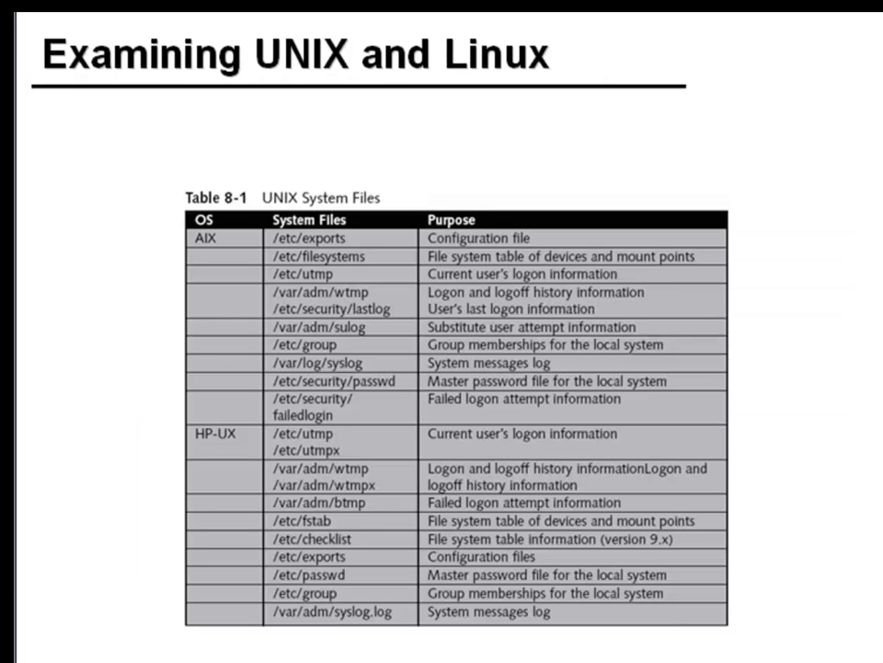
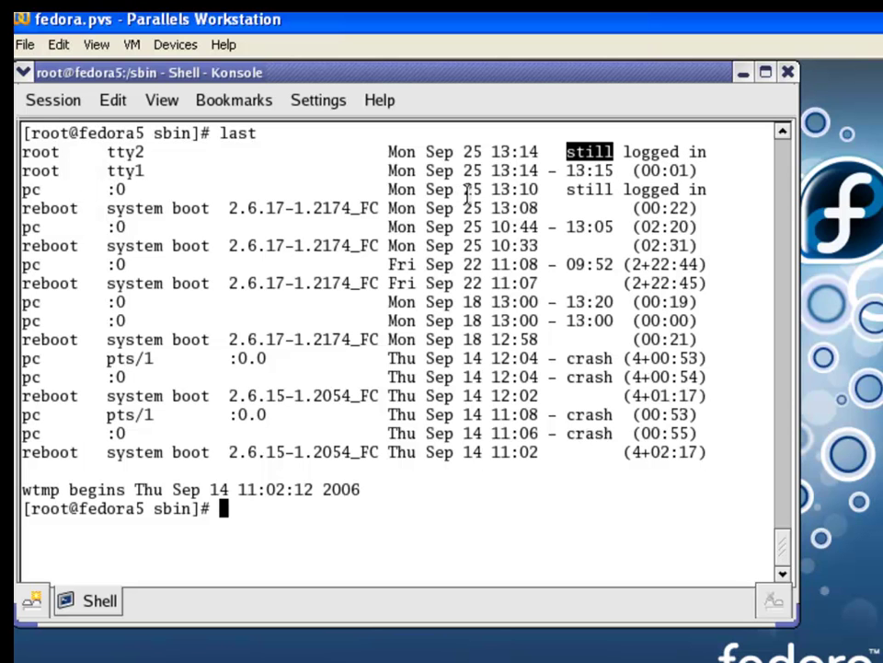
Step: Highlight the :0 session, the 13:08 reboot's kernel 2.6.17-1.2174_FC, and the Sep 14 crash sessions
left_click_drag(111, 189, 134, 193)
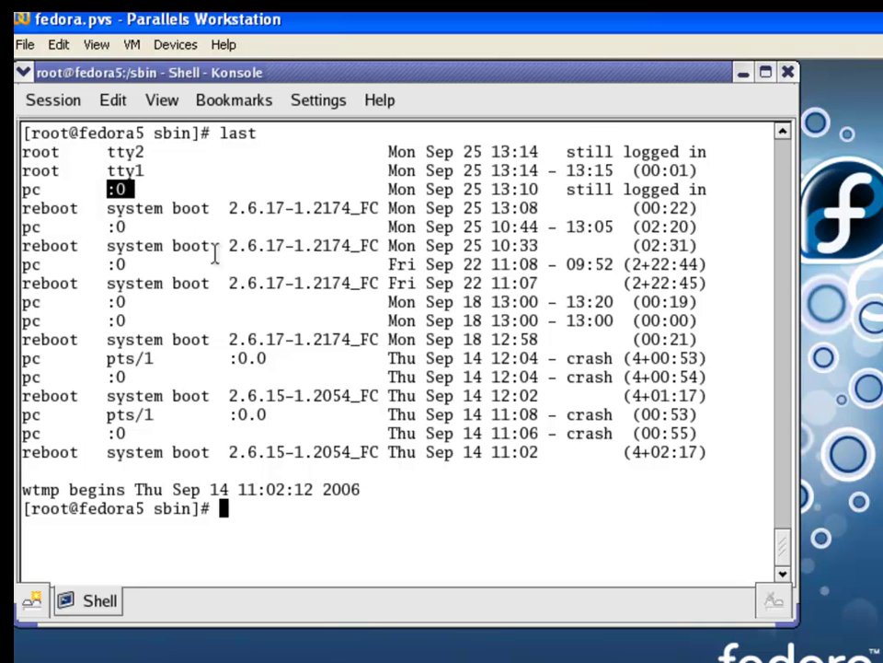
left_click(629, 189)
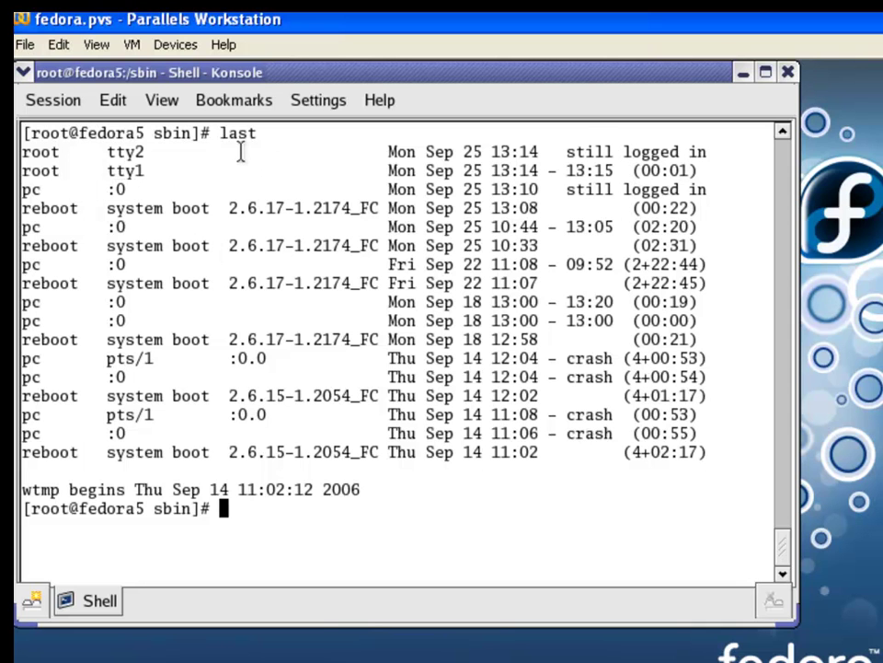
double_click(58, 210)
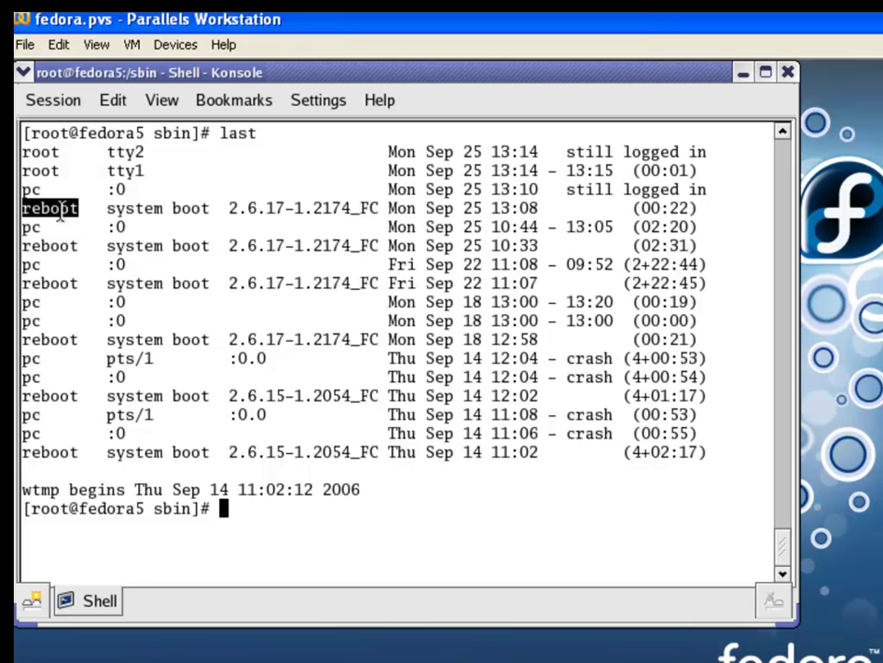
left_click_drag(237, 208, 372, 210)
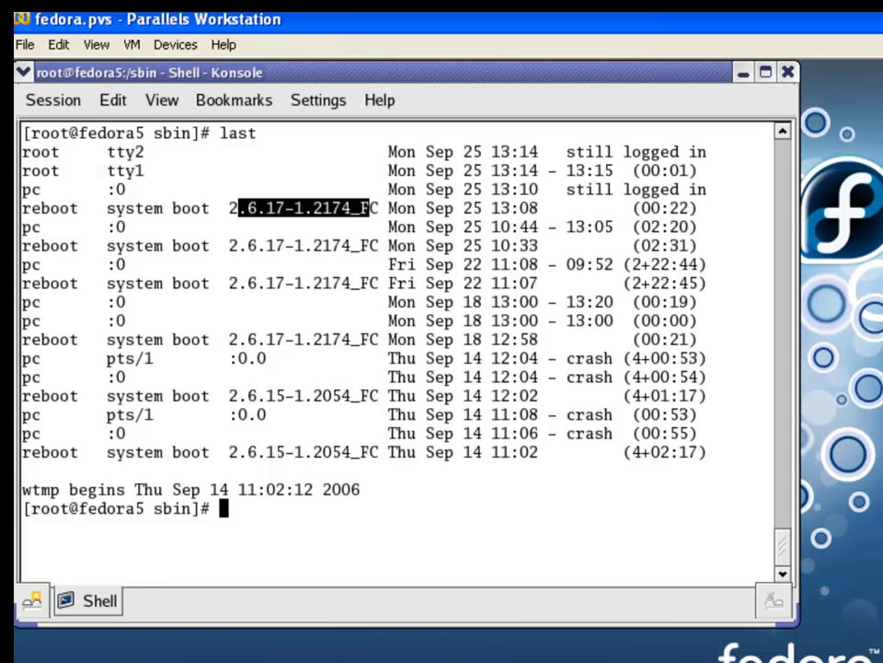
left_click(276, 236)
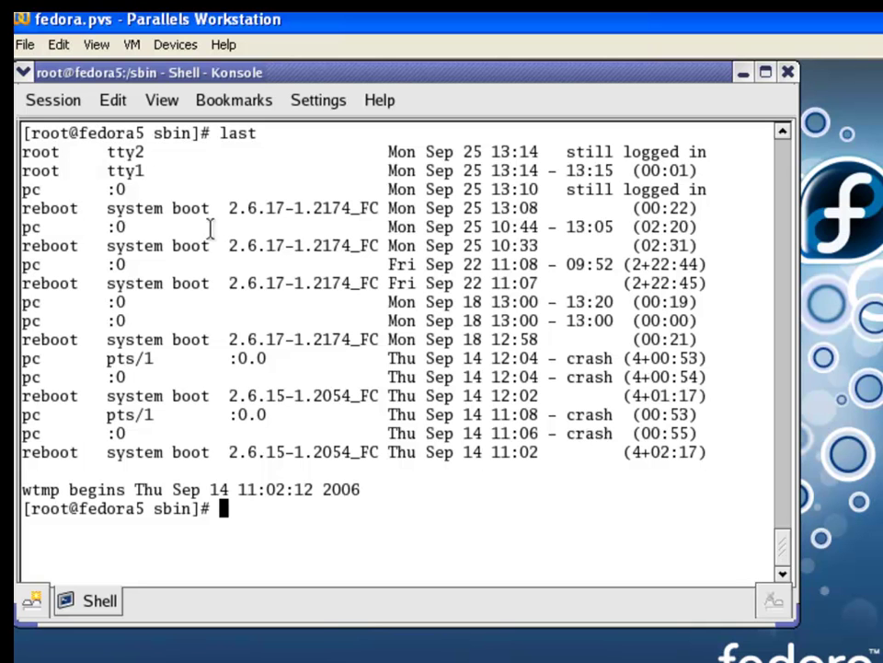
left_click_drag(228, 208, 380, 214)
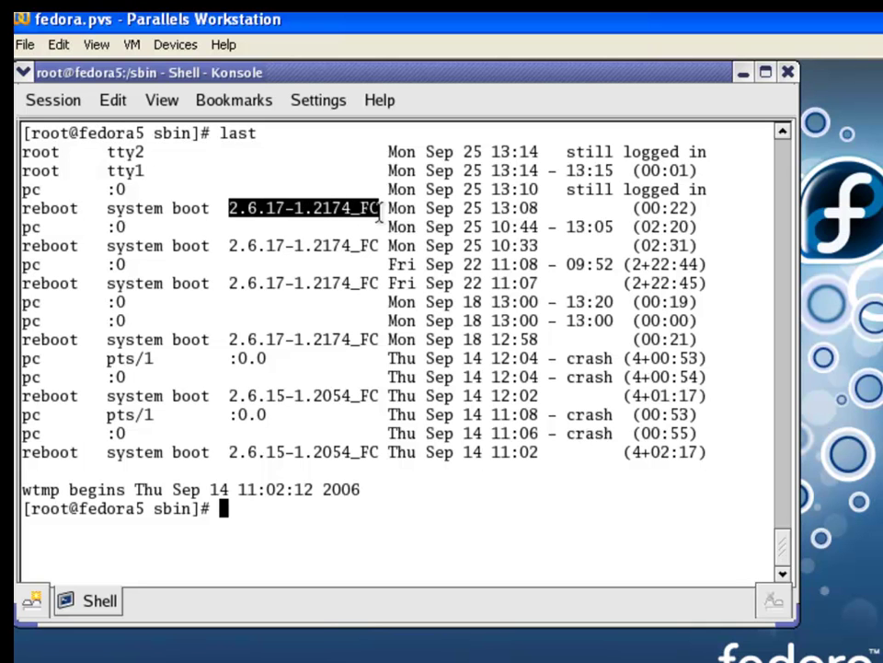
left_click(296, 216)
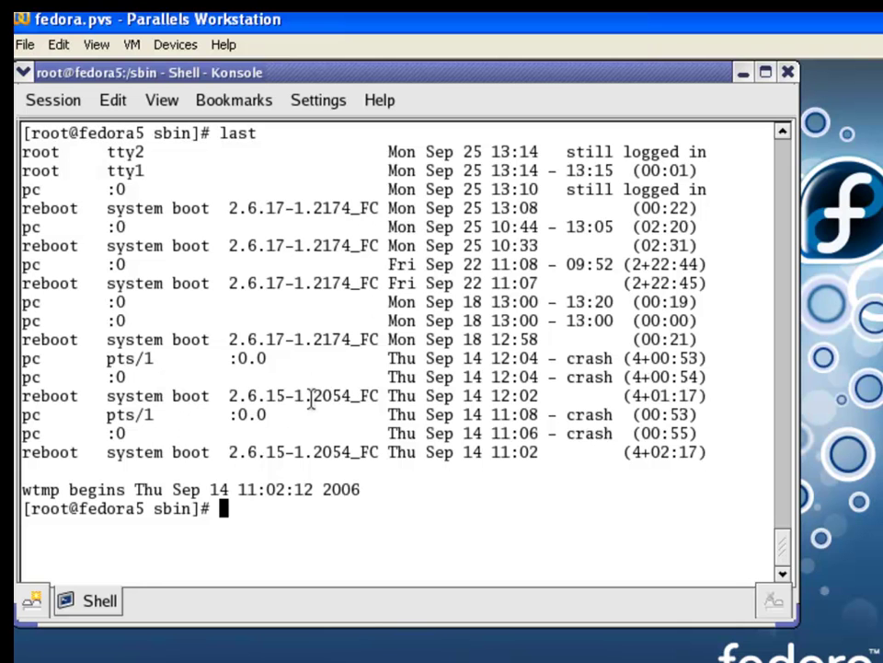
left_click_drag(387, 358, 732, 454)
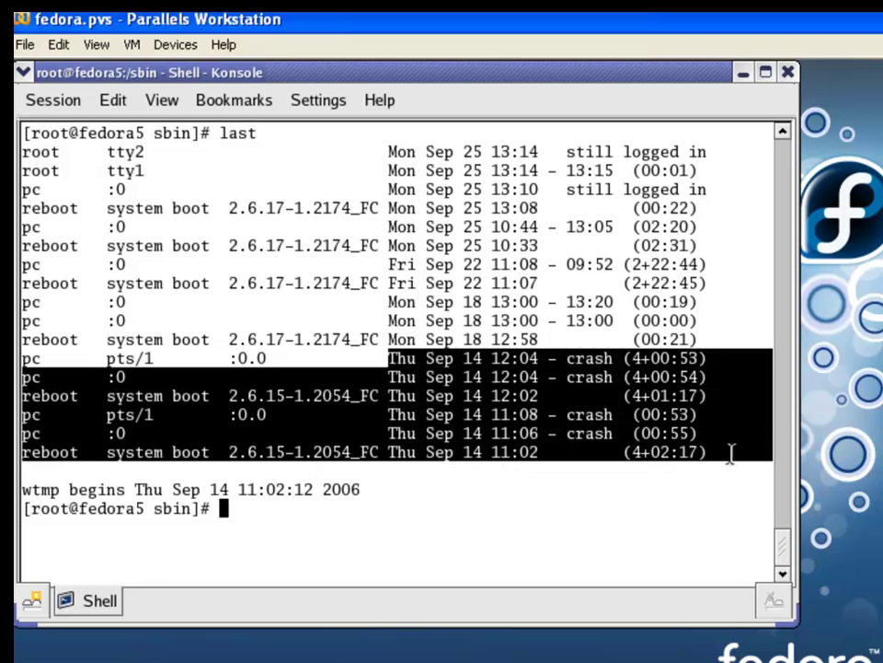
left_click(649, 508)
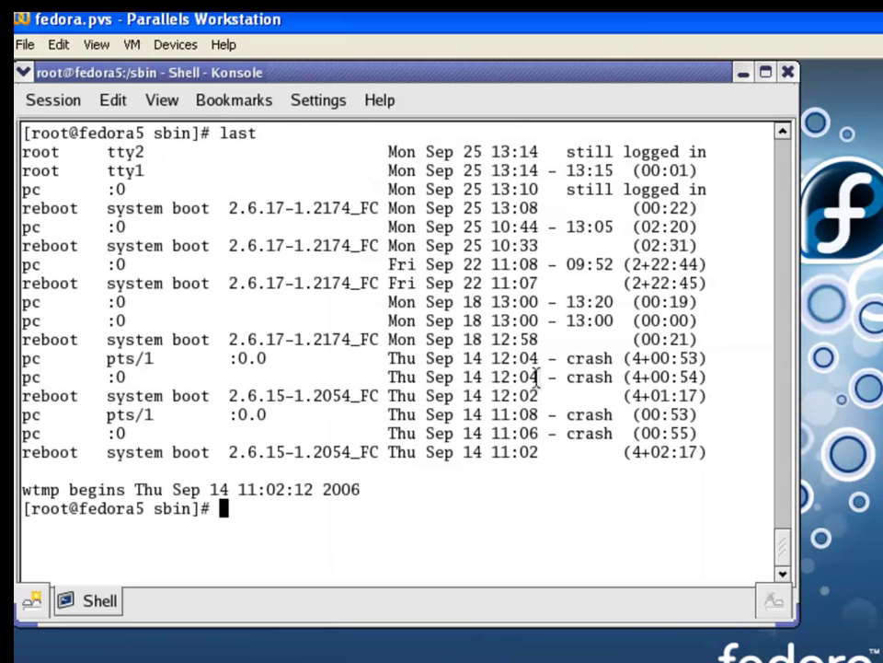
Step: Clear the terminal, print /etc/fstab with cat, and highlight /boot and the other mount entries
type("clear")
key("Return")
type("cat et")
key("BackSpace")
key("BackSpace")
type("/etc/fs")
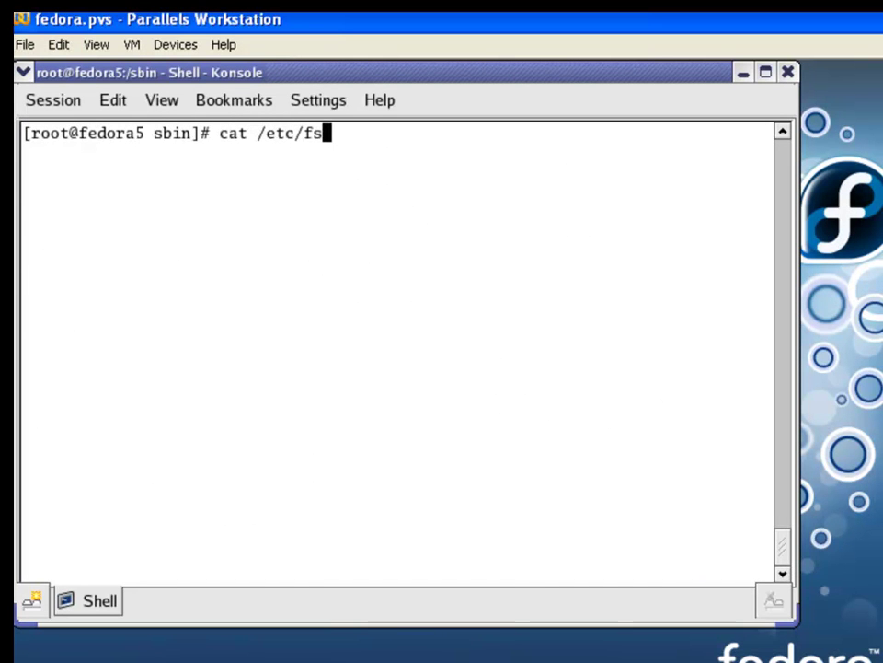
key("Tab")
key("Return")
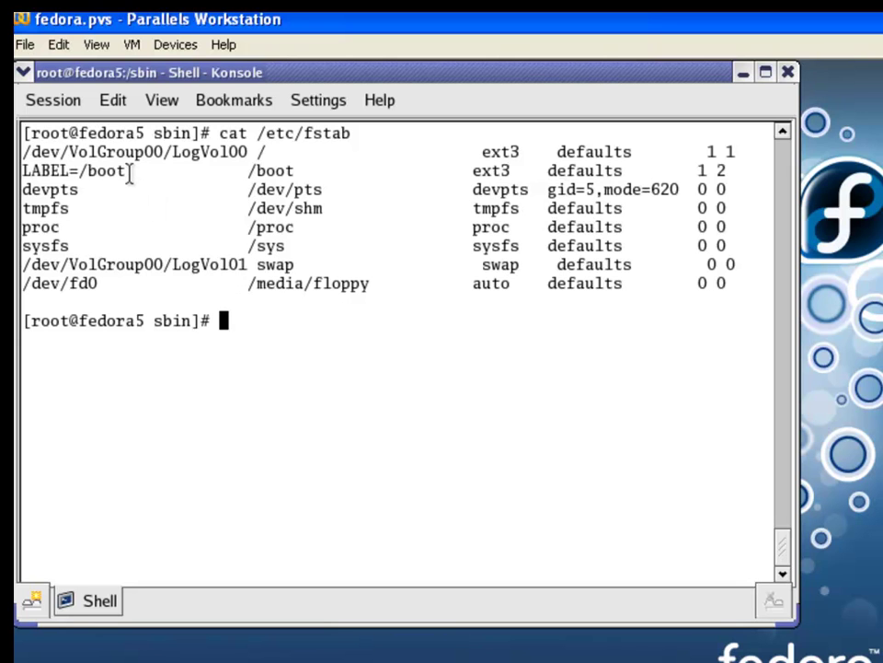
double_click(274, 171)
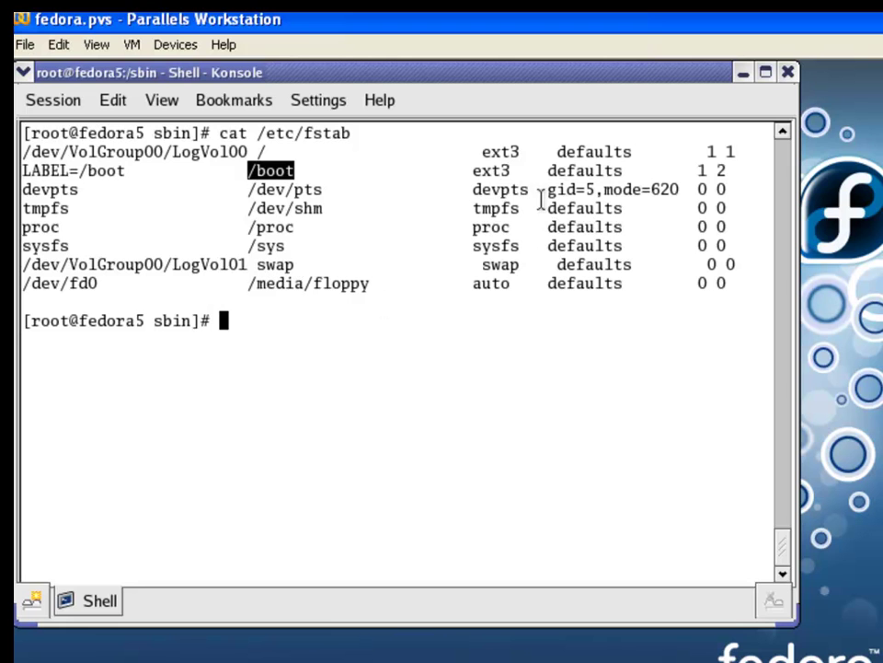
left_click_drag(491, 149, 507, 300)
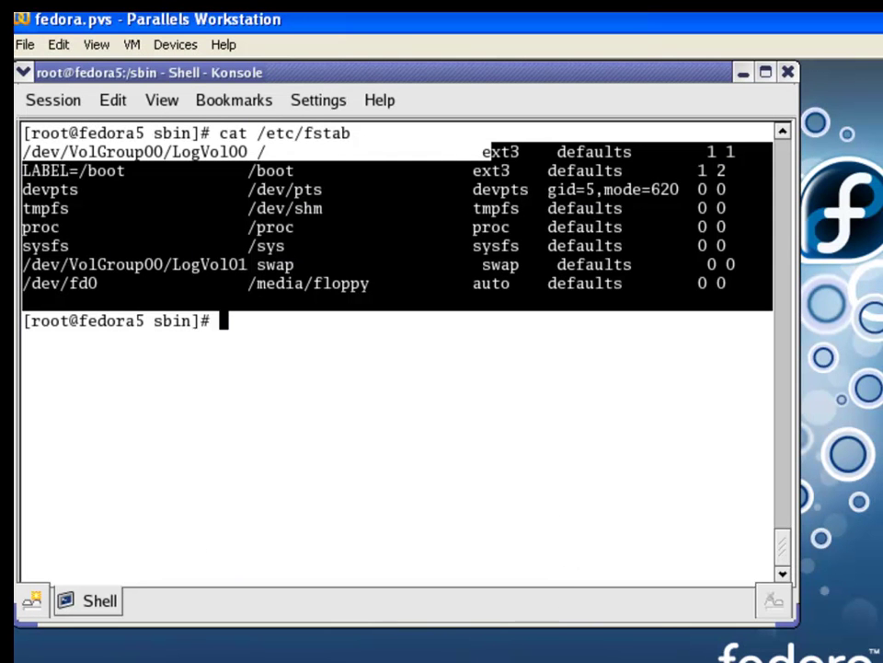
Step: Clear the terminal and list the accounts in /etc/passwd
type("clear")
key("Return")
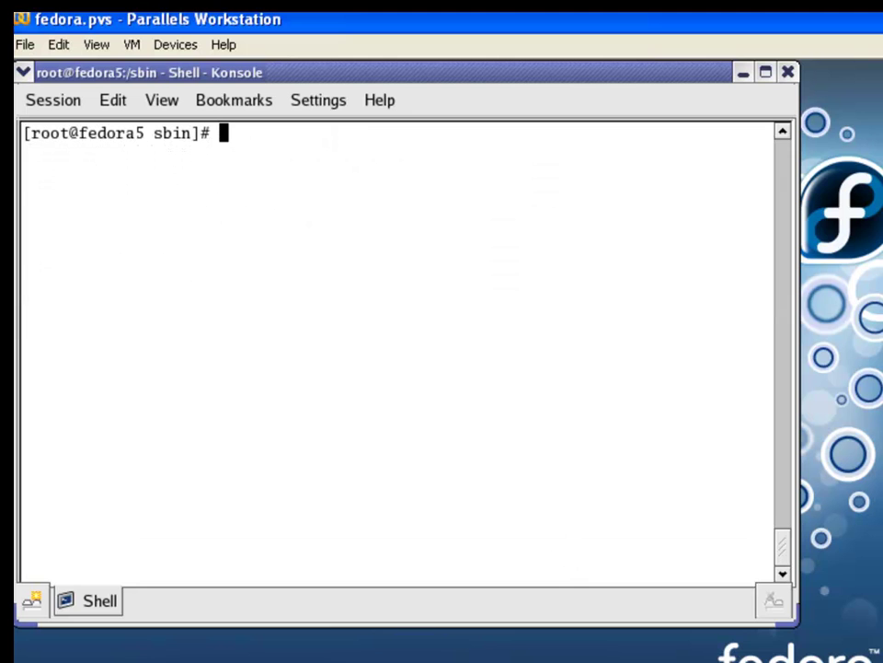
type("cat /etc/passwd")
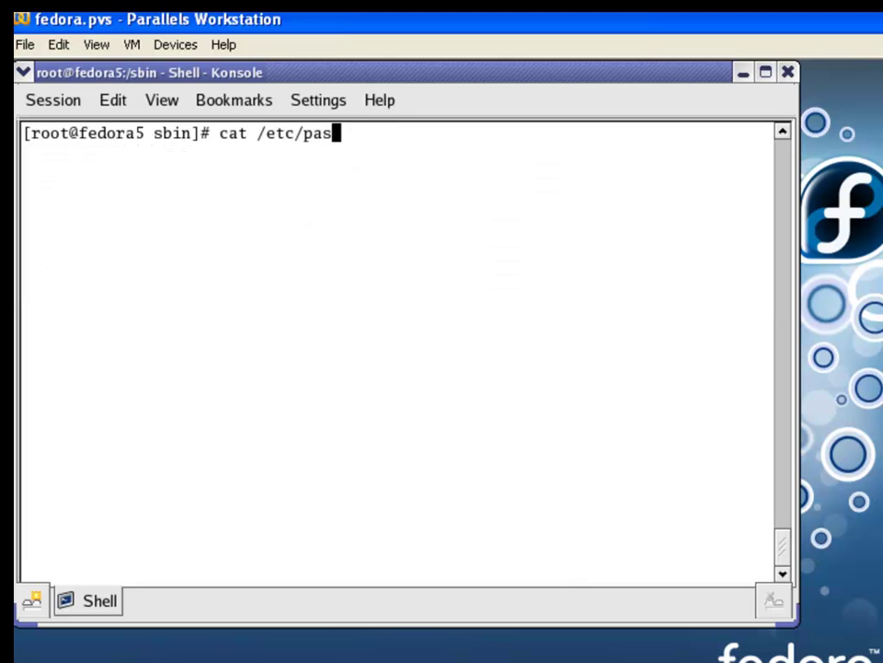
key("Return")
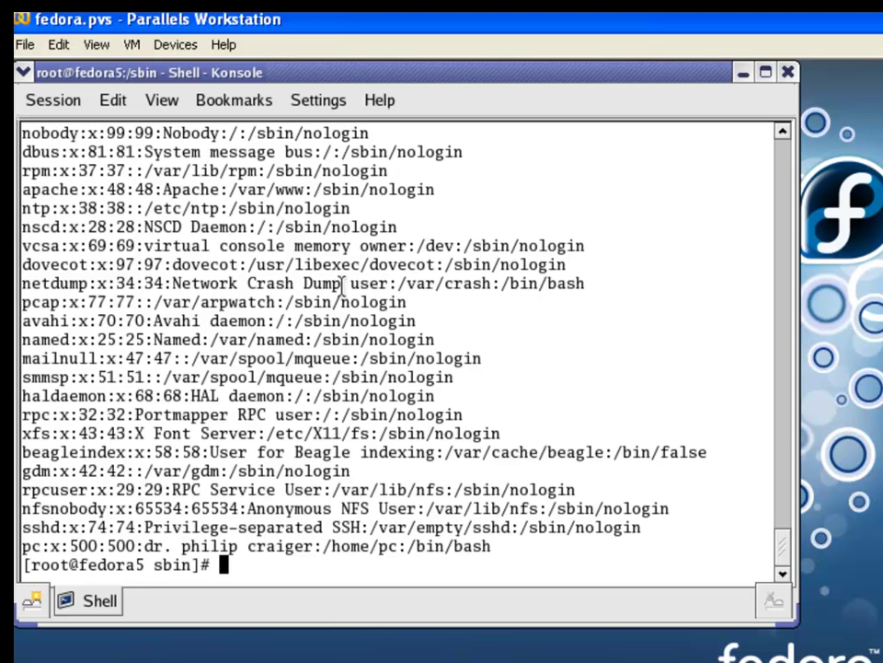
Step: Highlight the user entry's name, UID/GID, password placeholder and /bin/bash shell, plus gdm's placeholder
double_click(28, 549)
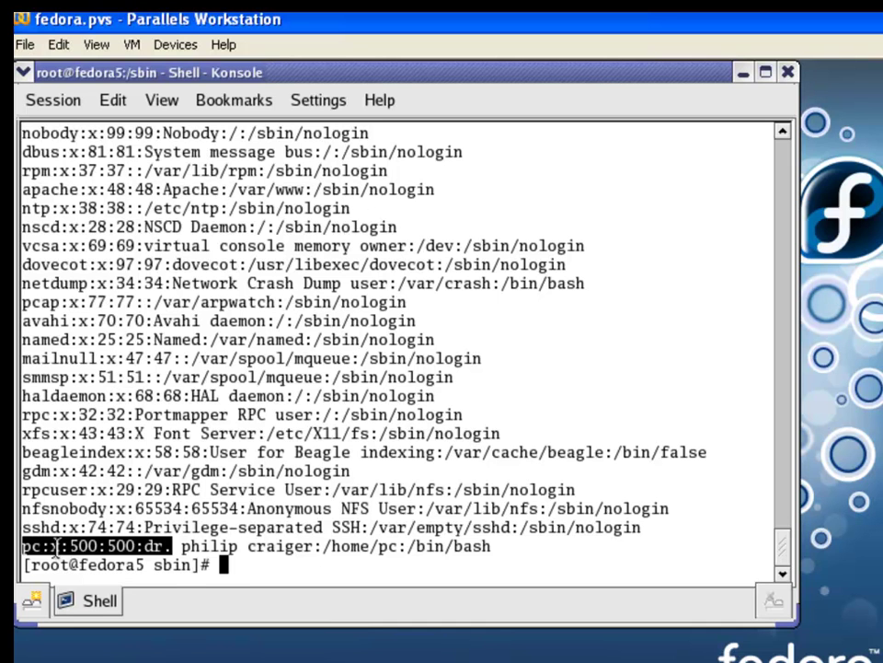
left_click(55, 546)
left_click_drag(50, 546, 60, 547)
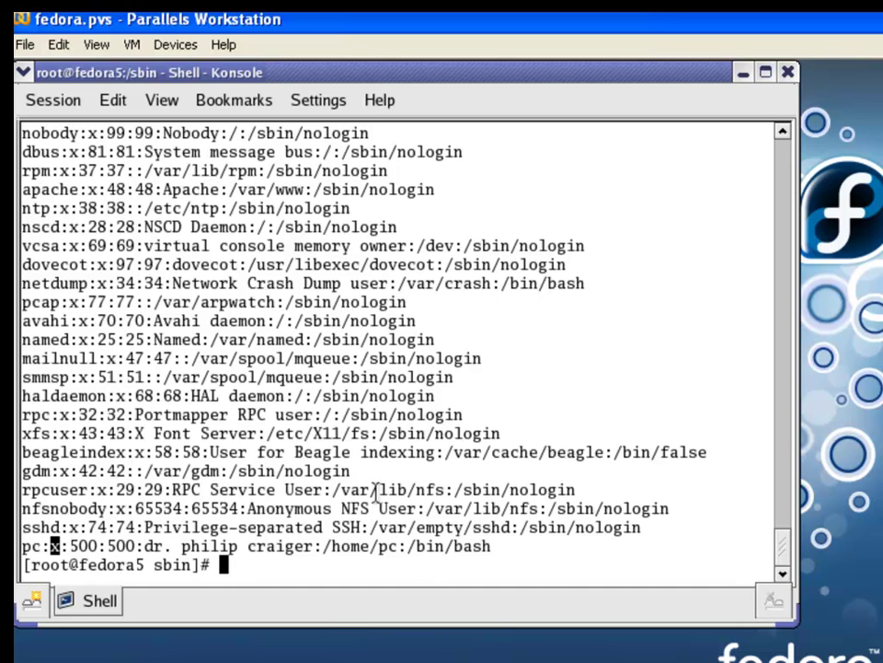
left_click_drag(491, 546, 402, 546)
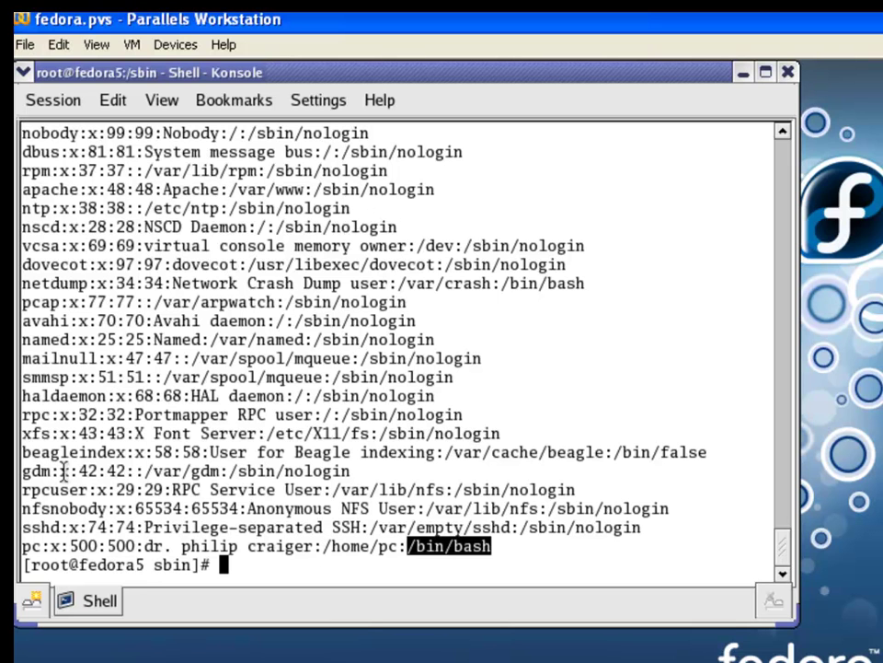
left_click_drag(61, 470, 70, 471)
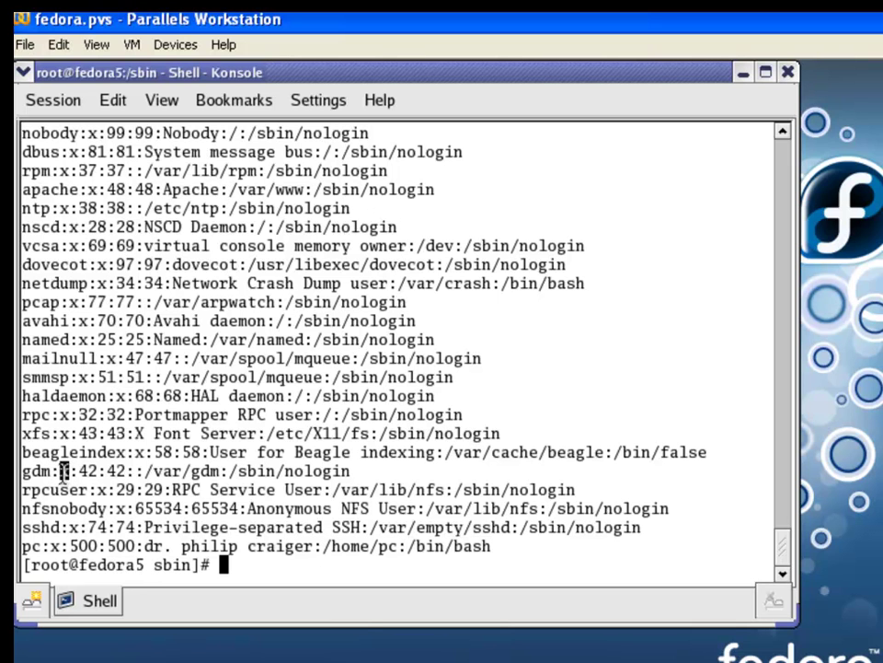
double_click(138, 550)
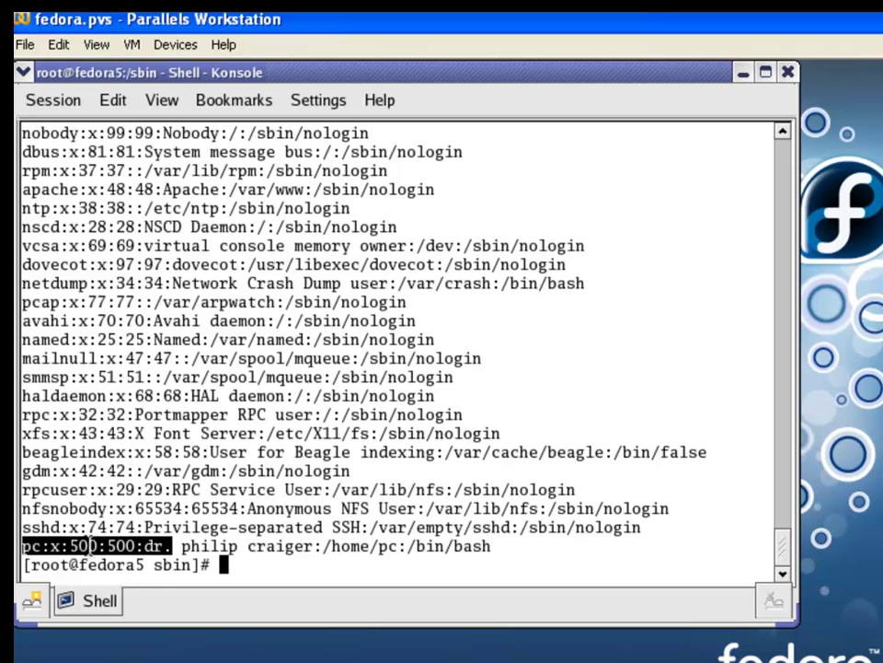
left_click(89, 546)
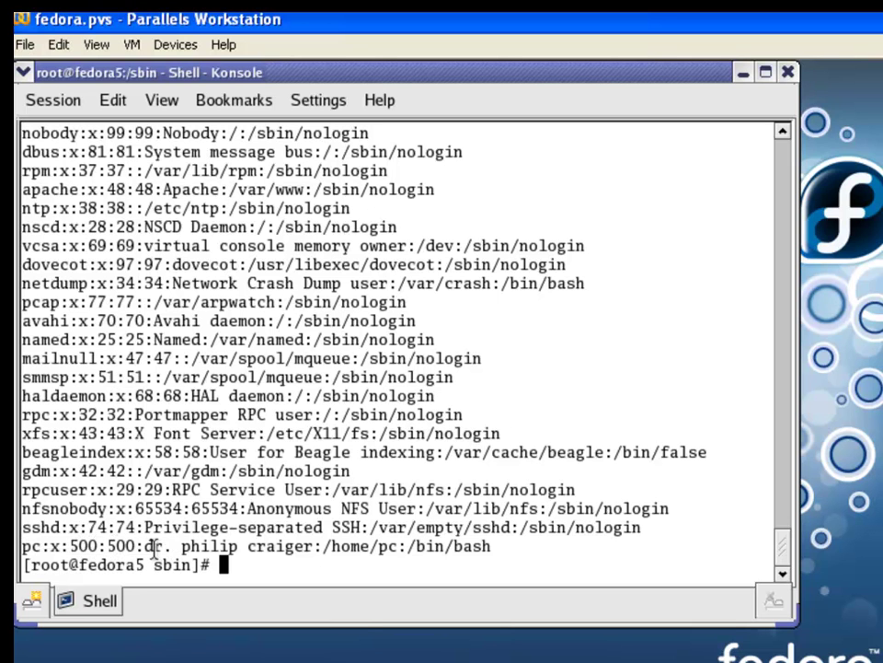
left_click_drag(324, 548, 487, 553)
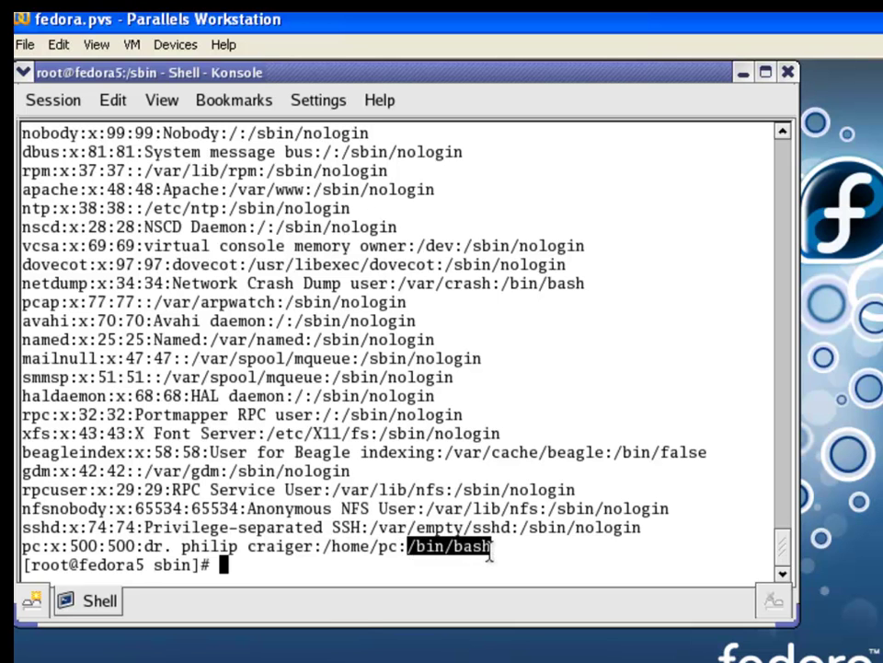
left_click(52, 528)
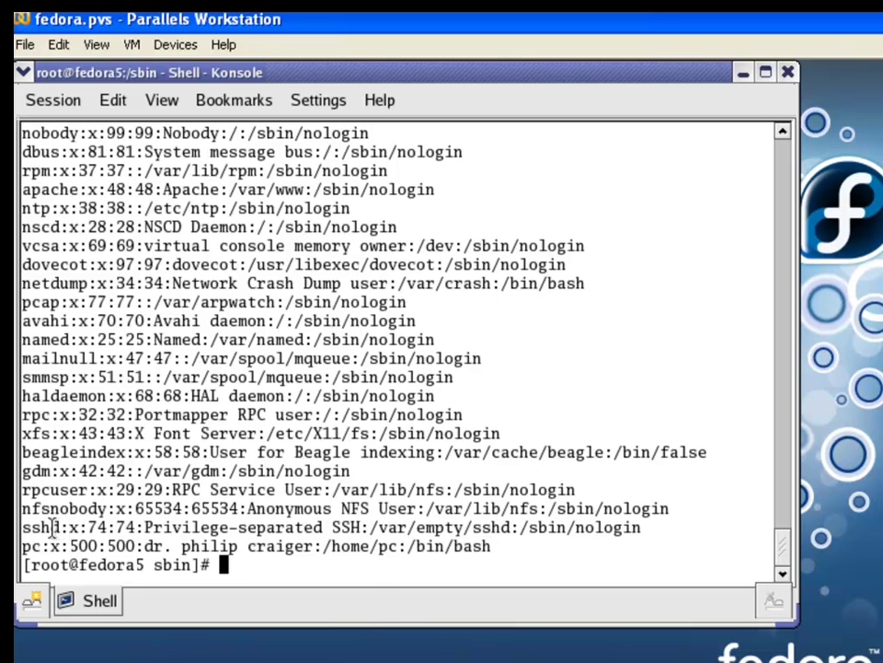
Step: Highlight the xfs, ntp and apache account entries and their nologin shells
double_click(37, 432)
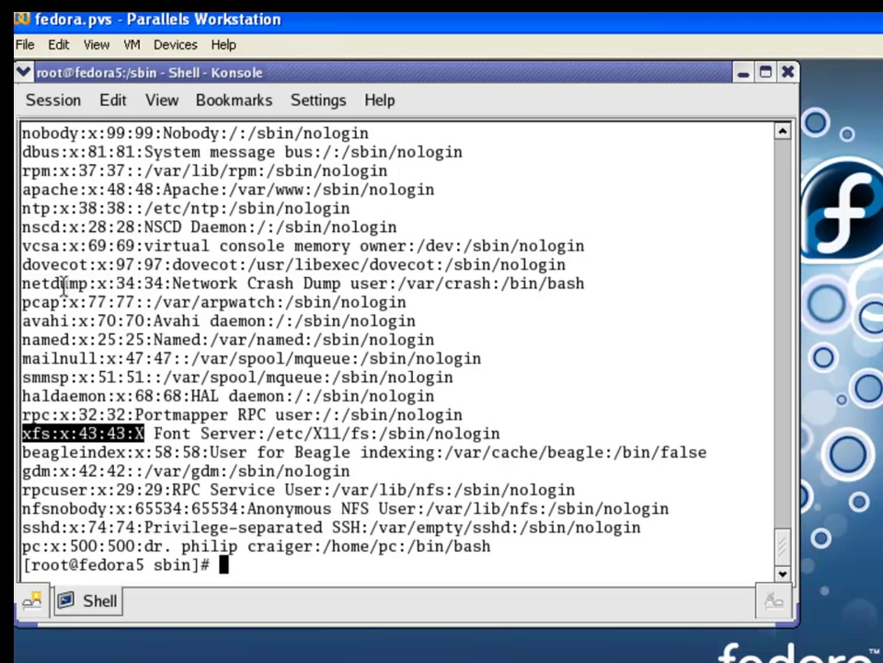
left_click(37, 206)
triple_click(38, 208)
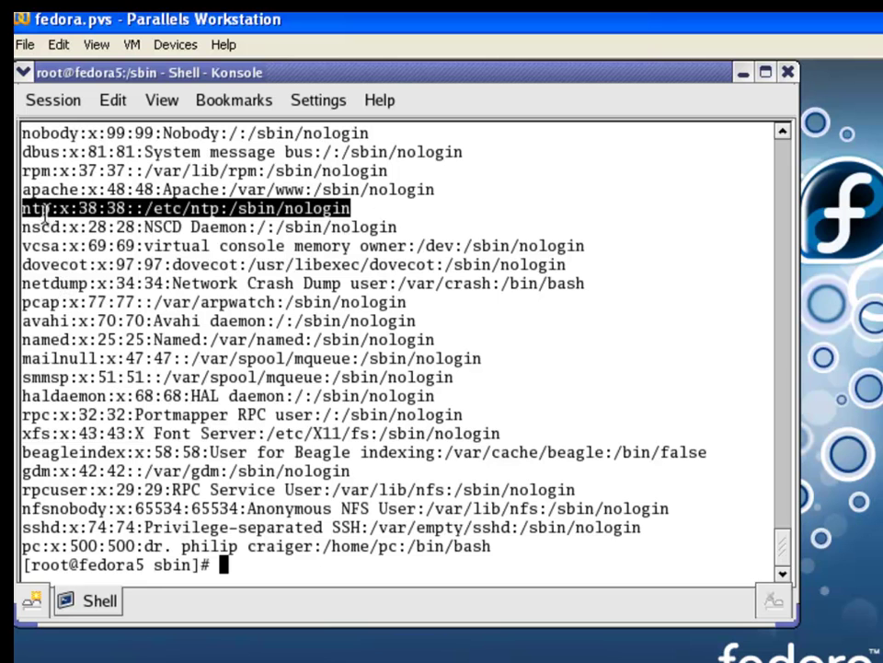
left_click(237, 211)
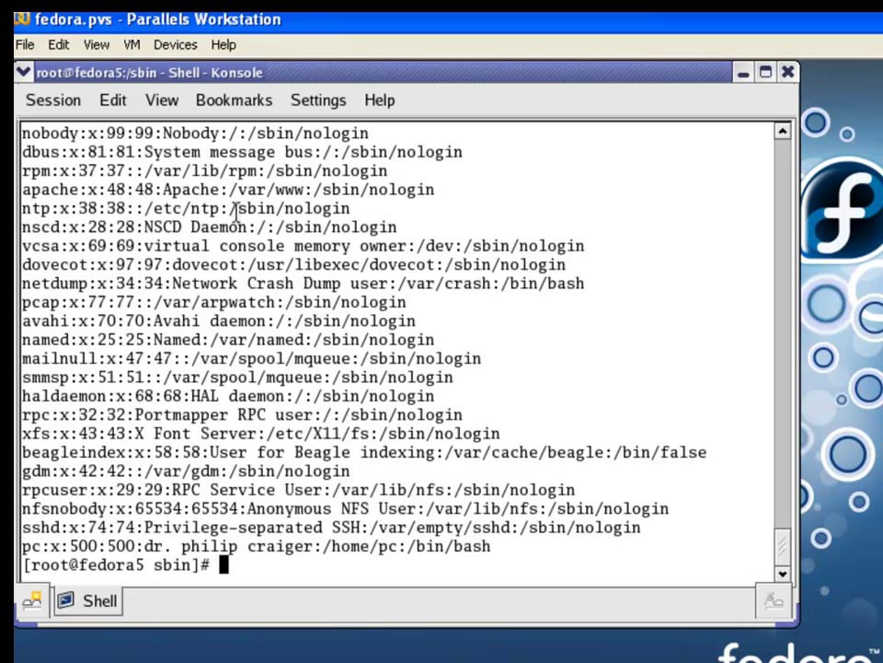
left_click_drag(235, 210, 355, 211)
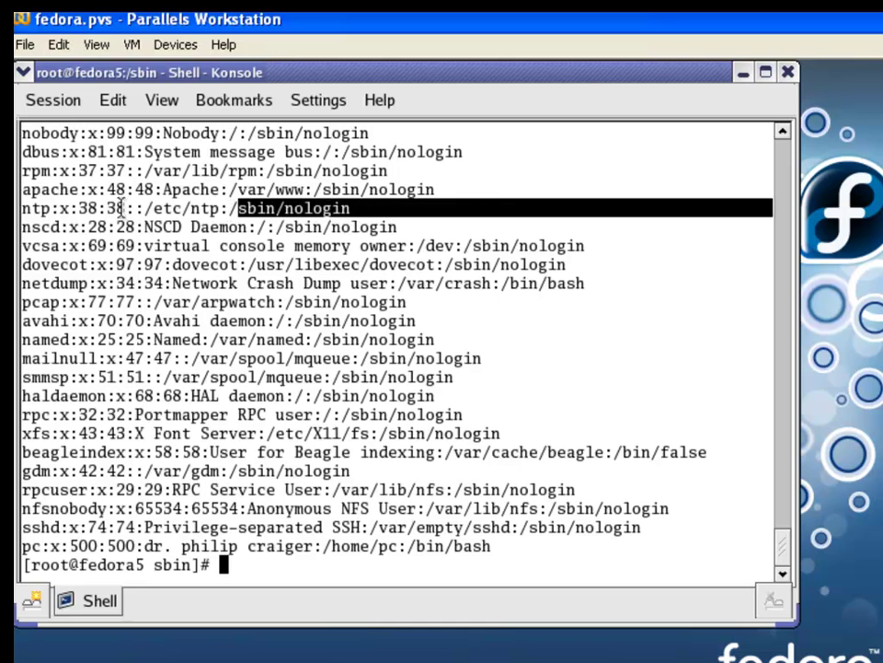
double_click(38, 208)
double_click(39, 208)
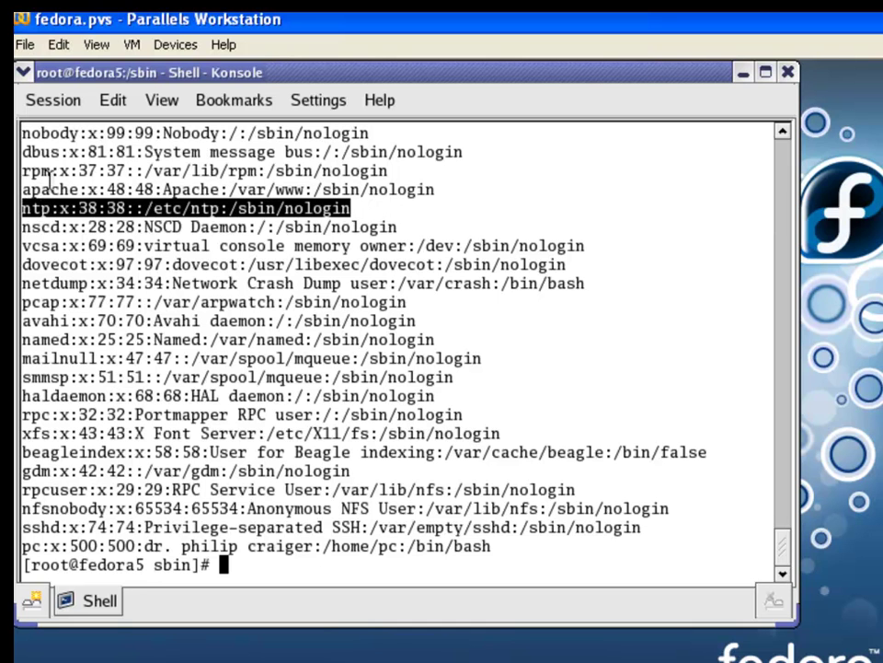
left_click(48, 184)
left_click_drag(322, 191, 424, 198)
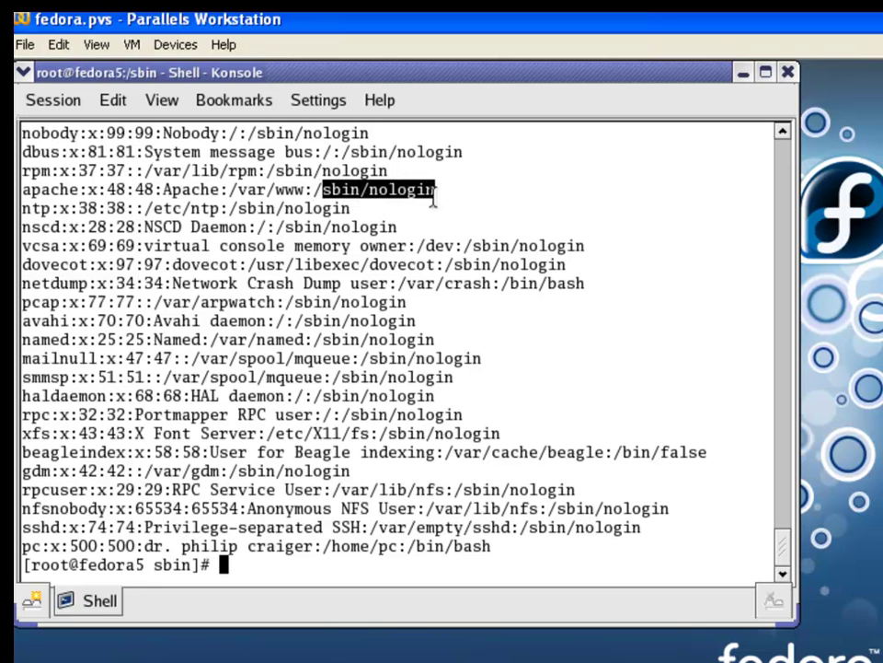
left_click(371, 293)
Step: Clear the terminal and type a partial cat /etc/sh command toward /etc/shadow
type("clear")
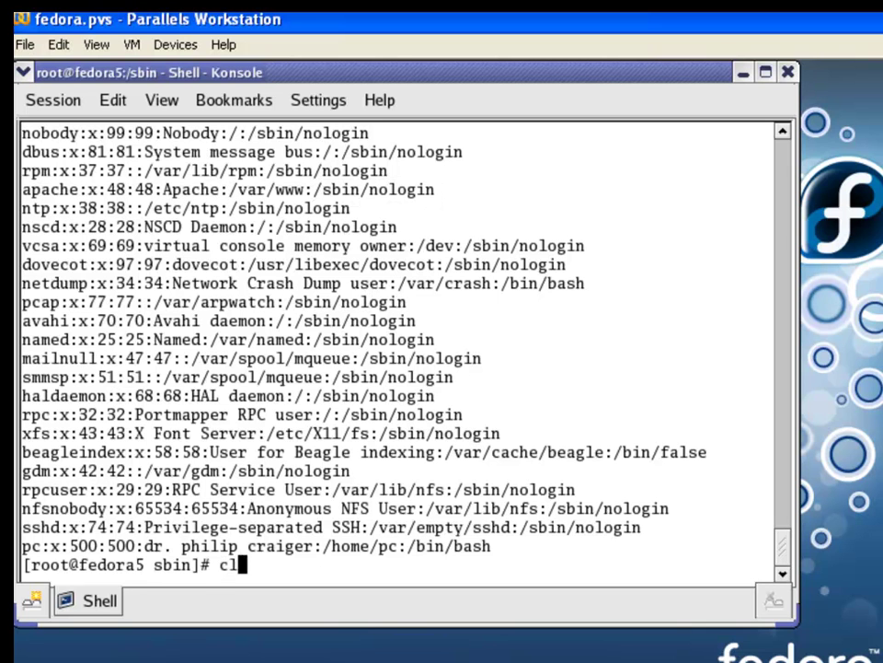
key("Return")
type("cat /etc/sh")
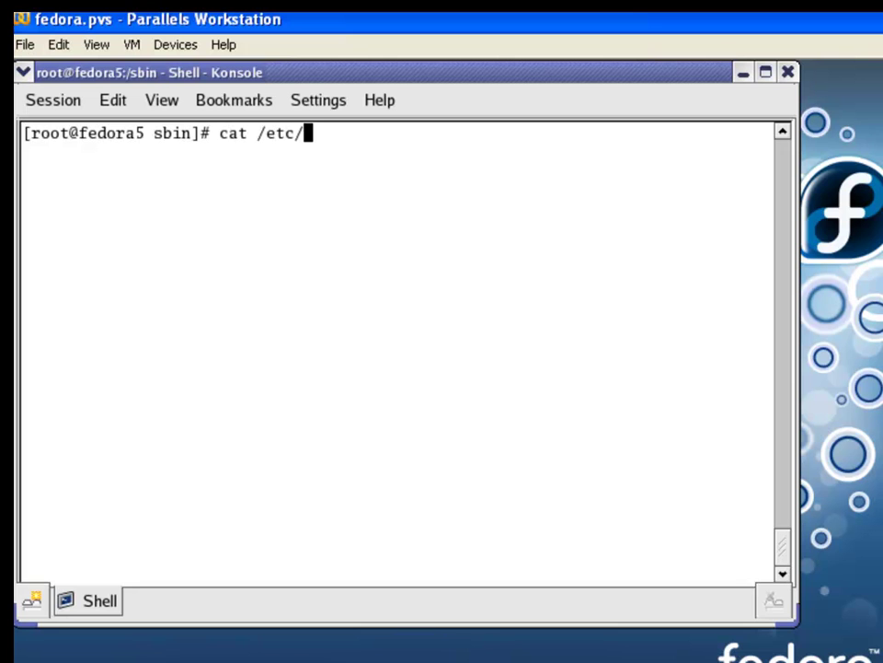
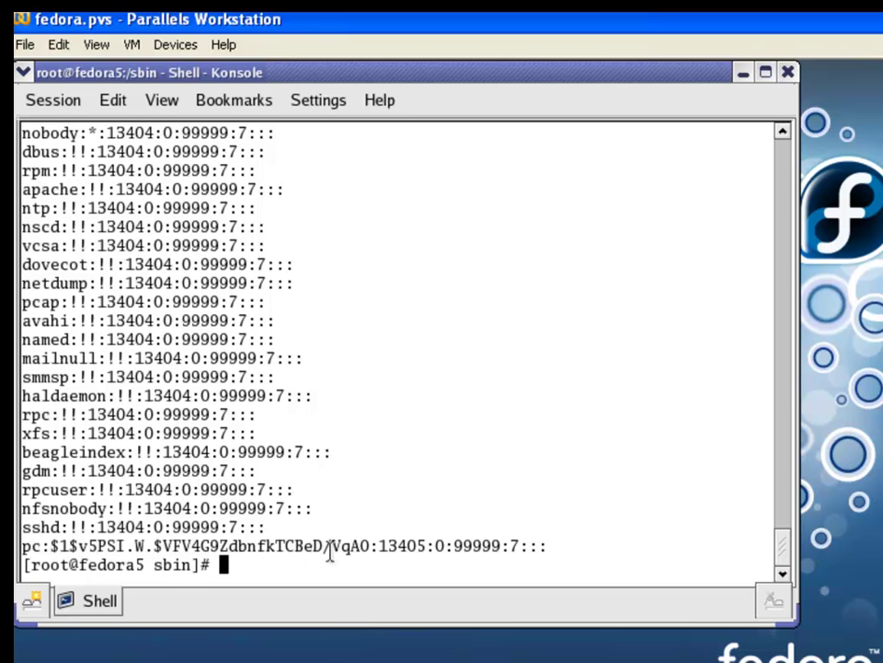
Step: Open /var/log/messages in the less pager
left_click(452, 626)
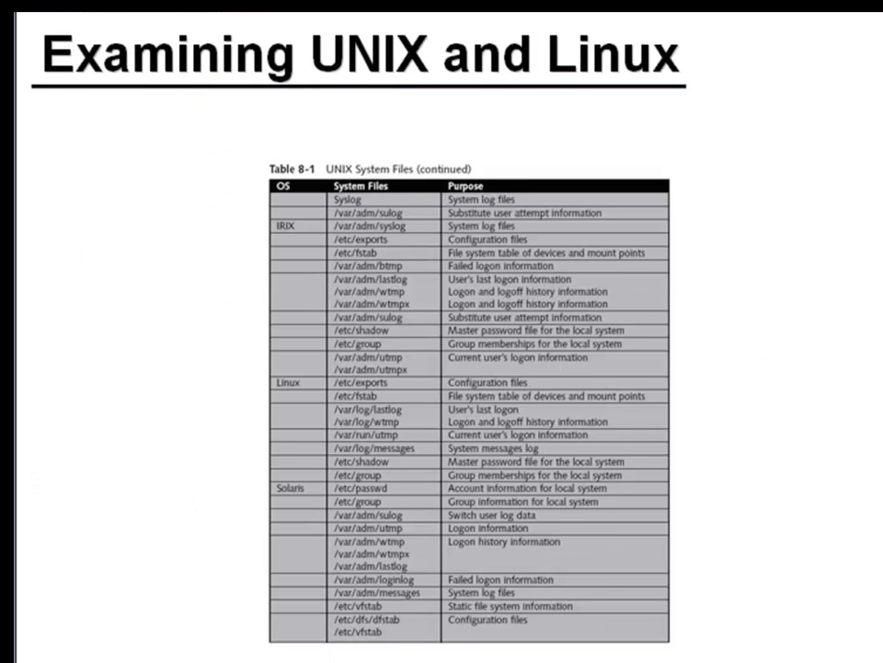
left_click_drag(625, 450, 536, 419)
left_click_drag(572, 599, 635, 654)
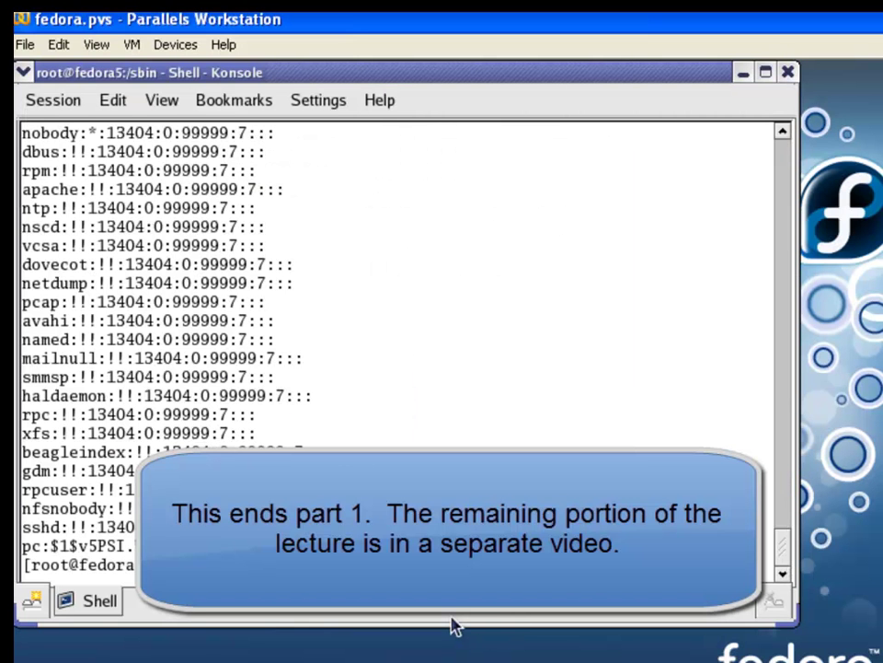
type("less /")
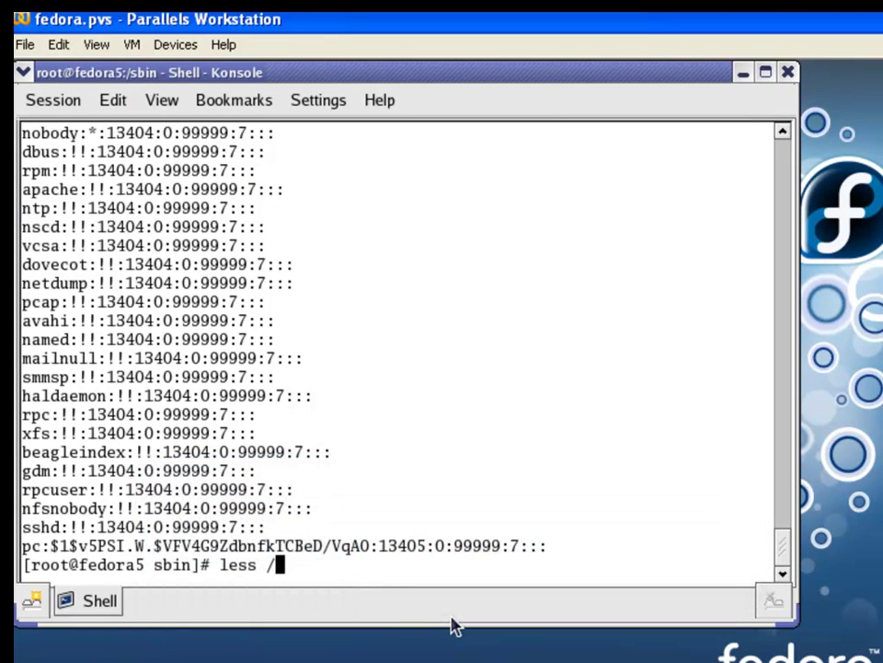
type("var/log/messages")
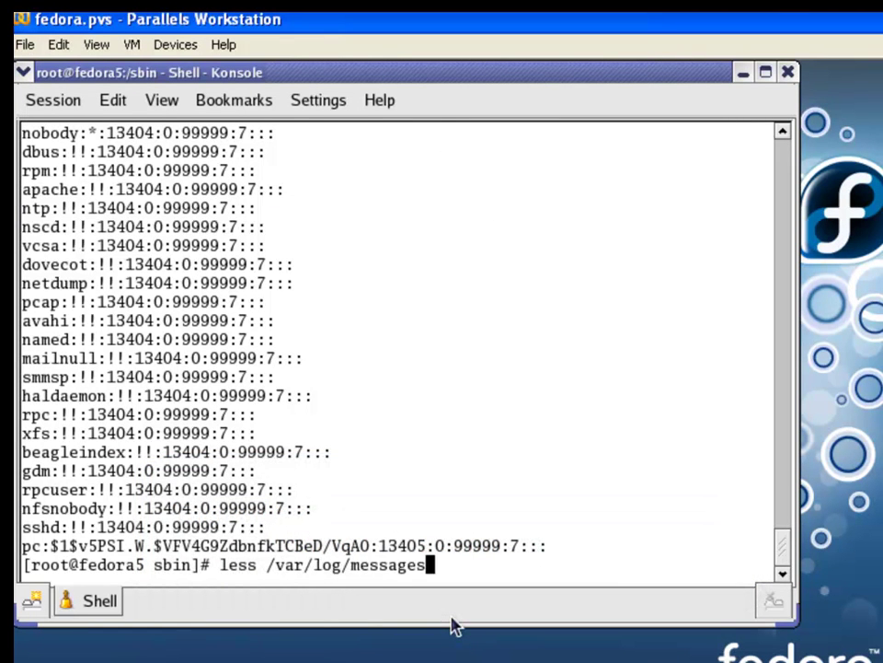
key("Return")
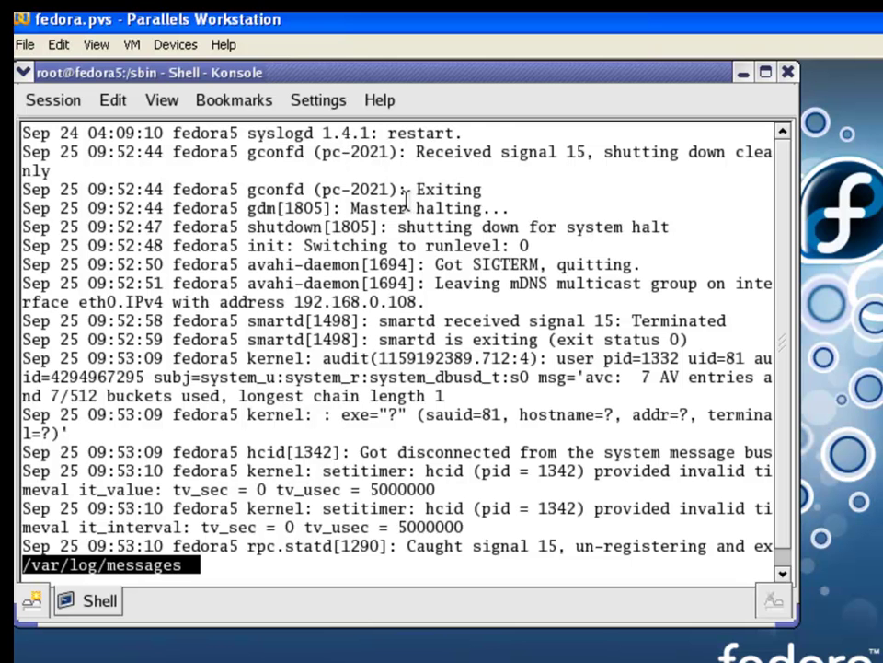
Step: Scroll down through the kernel boot messages to the TCP hash table and disk quota lines
key("Down")
key("Down")
key("Down")
key("Down")
key("Down")
key("Down")
key("Down")
key("Down")
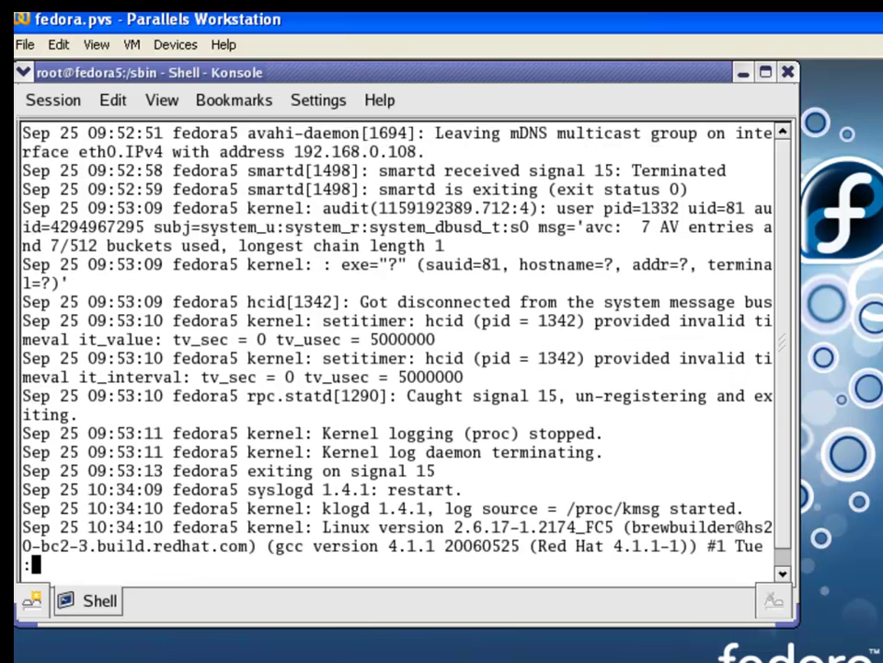
key("Down")
key("Down")
key("Down")
key("Down")
key("Down")
key("Down")
key("Down")
key("Down")
key("Down")
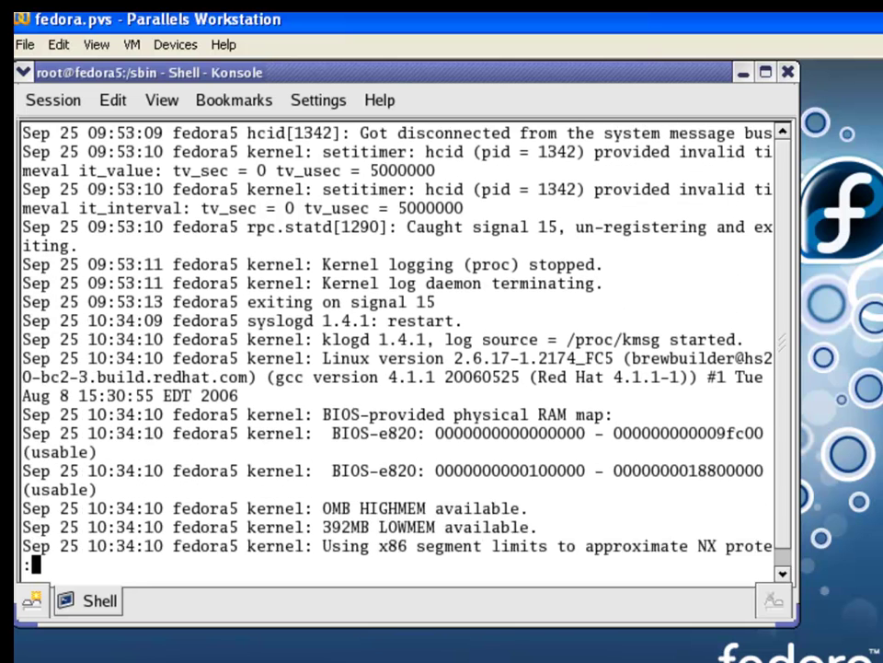
key("Down")
key("Down")
key("Down")
key("Down")
key("Down")
key("Down")
key("Down")
key("Down")
key("Down")
key("Down")
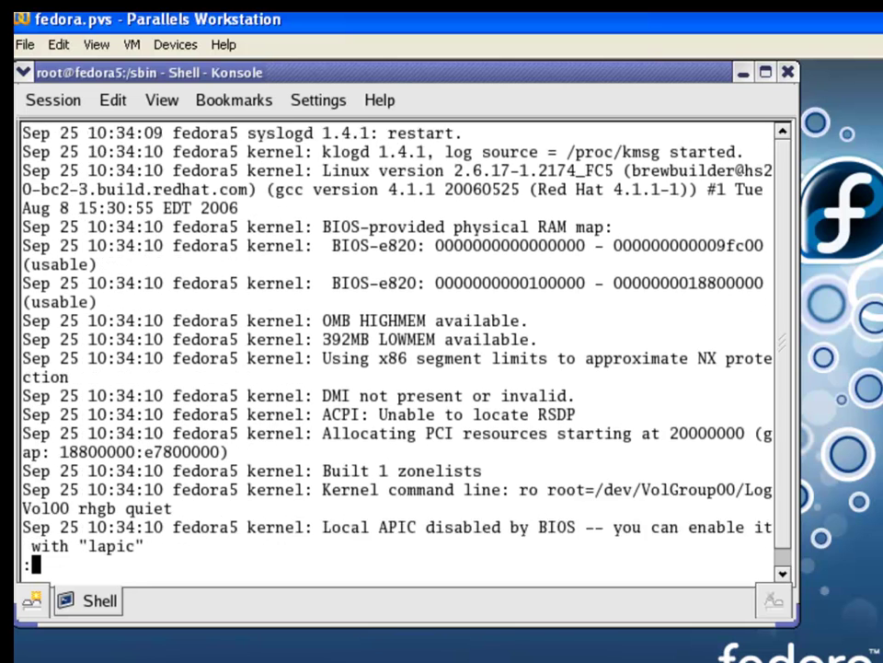
key("Down")
key("Down")
key("Down")
key("Down")
key("Down")
key("Down")
key("Down")
key("Down")
key("Down")
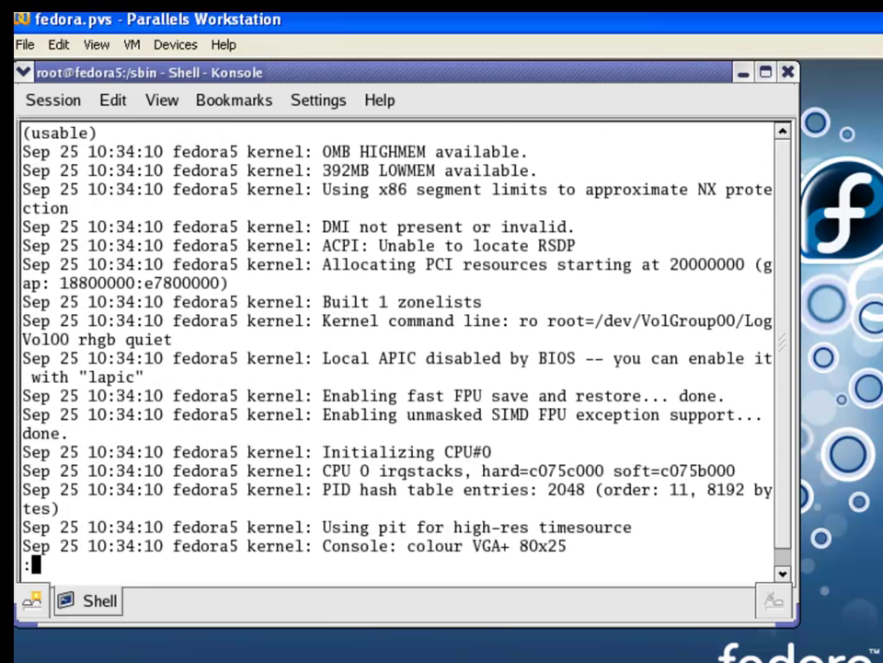
key("Down")
key("Down")
key("Down")
key("Down")
key("Down")
key("Down")
key("Down")
key("Down")
key("Down")
key("Down")
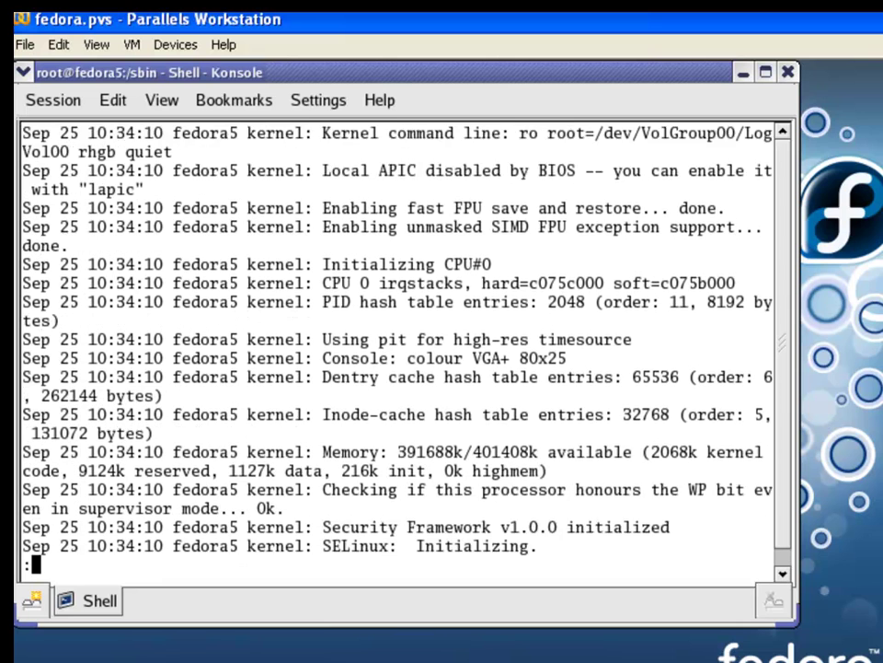
key("Down")
key("Down")
key("Down")
key("Down")
key("Down")
key("Down")
key("Down")
key("Down")
key("Down")
key("Down")
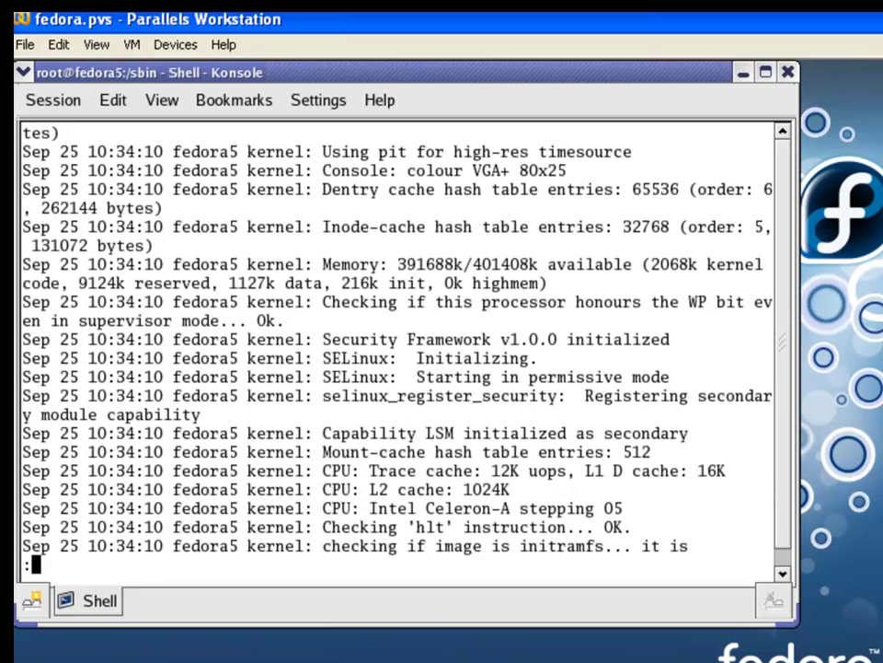
key("Down")
key("Down")
key("Down")
key("Down")
key("Down")
key("Down")
key("Down")
key("Down")
key("Down")
key("Down")
key("Down")
key("Down")
key("Down")
key("Down")
key("Down")
key("Down")
key("Down")
key("Down")
key("Down")
key("Down")
key("Down")
key("Down")
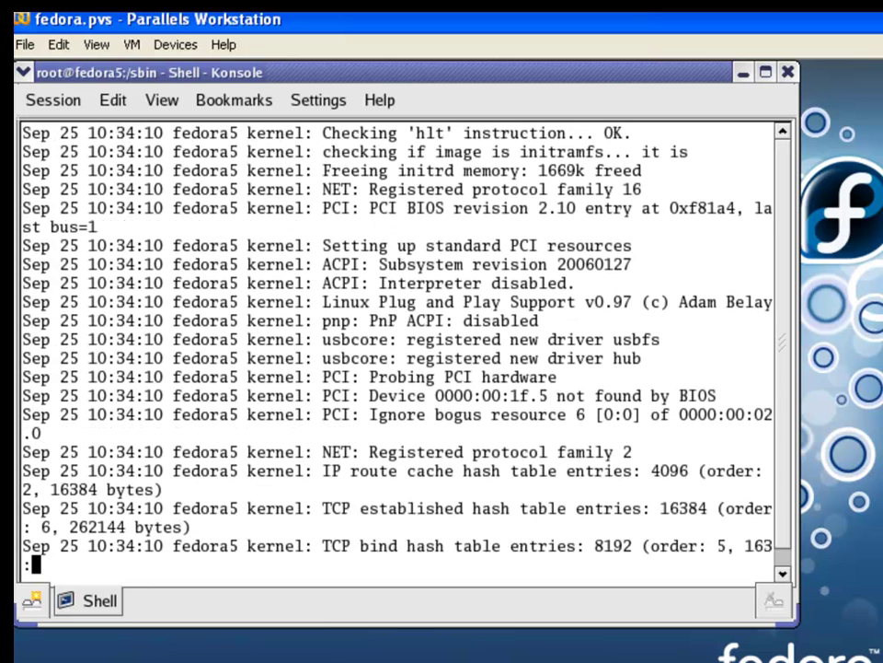
key("Down")
key("Down")
key("Down")
key("Down")
key("Down")
key("Down")
key("Down")
key("Down")
key("Down")
key("Down")
key("Down")
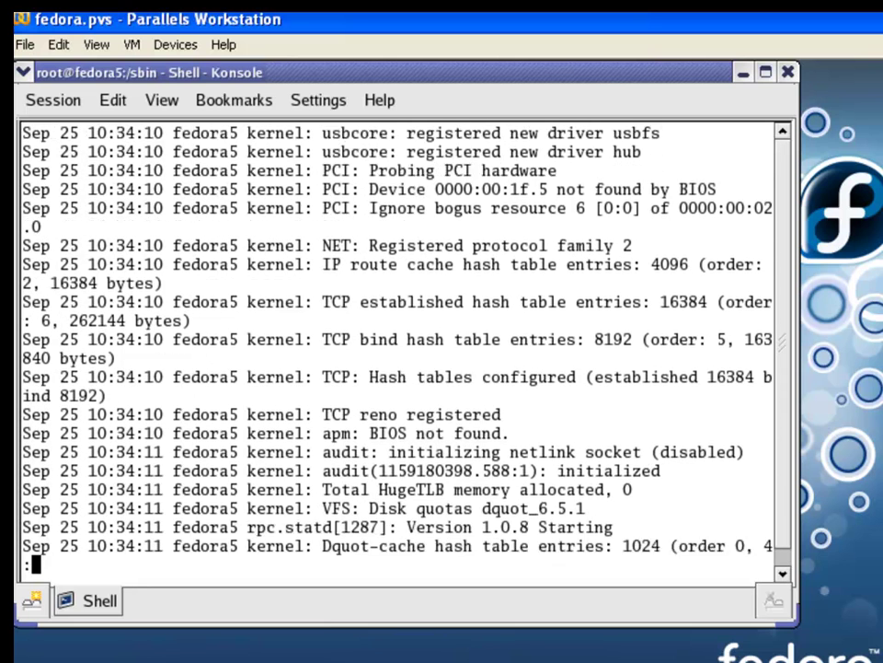
key("Down")
key("Down")
key("Down")
key("Down")
key("Down")
key("Down")
Step: Search the log for 'error' and step through the next matches
type("error")
key("Return")
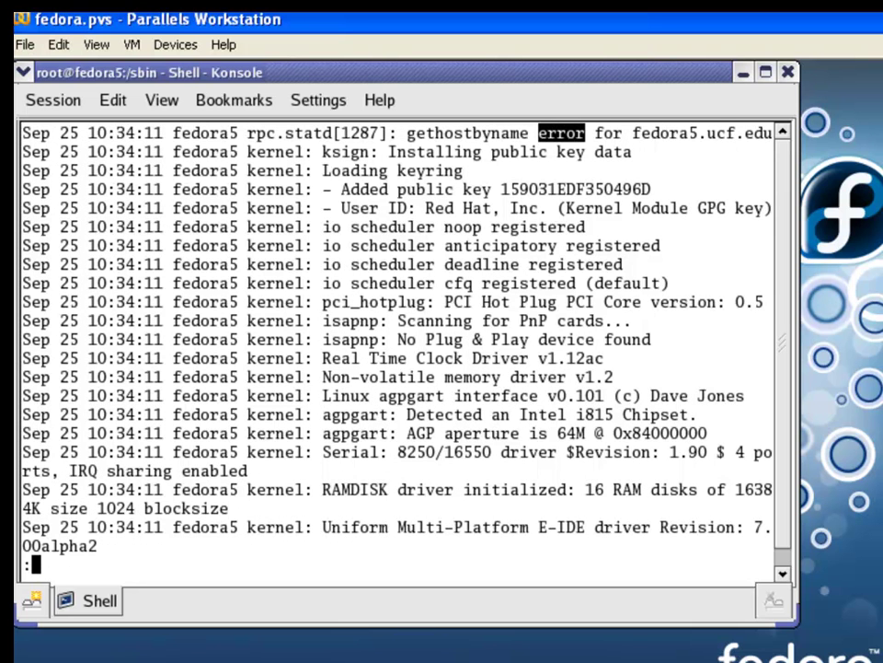
key("n")
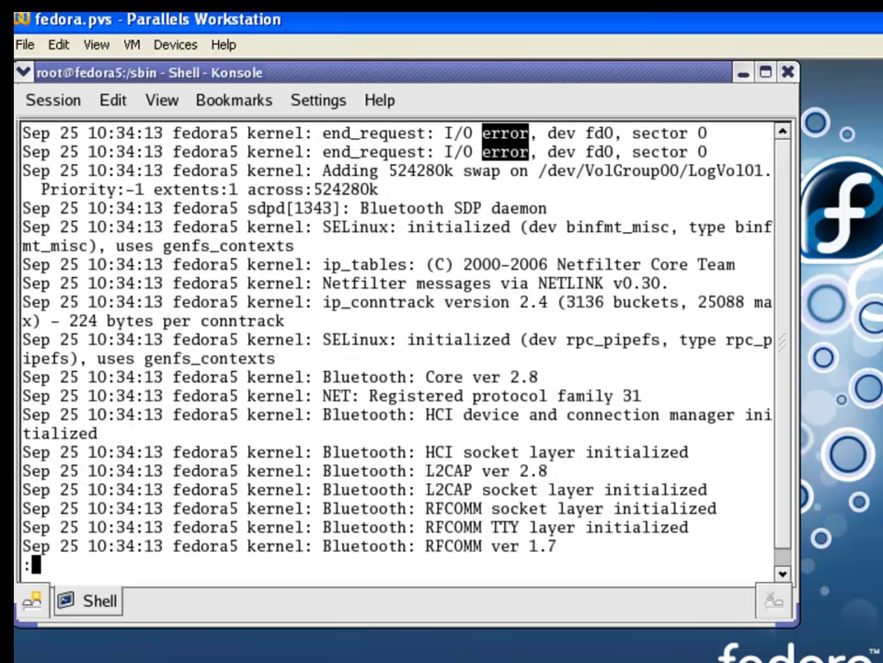
key("n")
key("n")
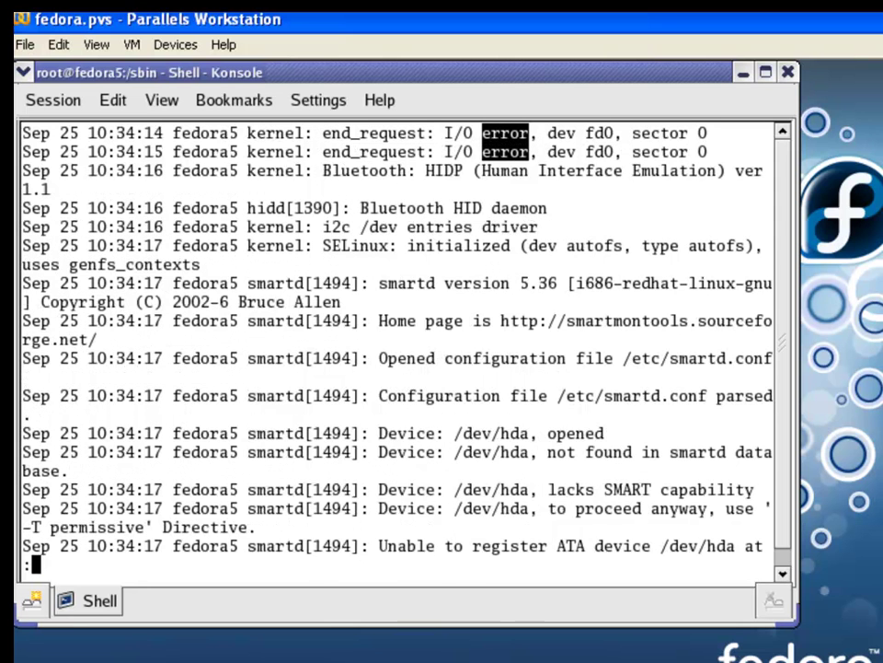
key("n")
key("n")
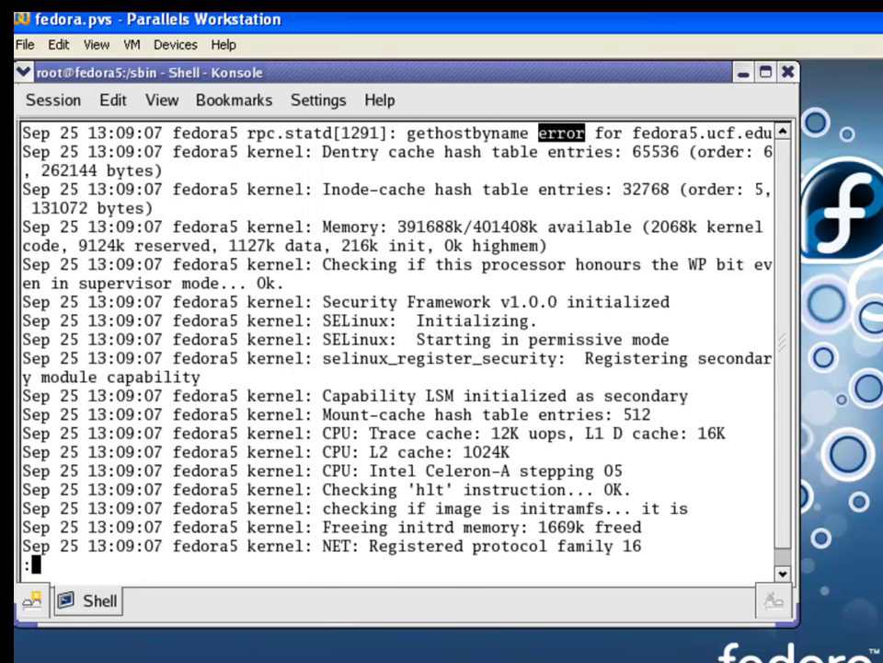
key("n")
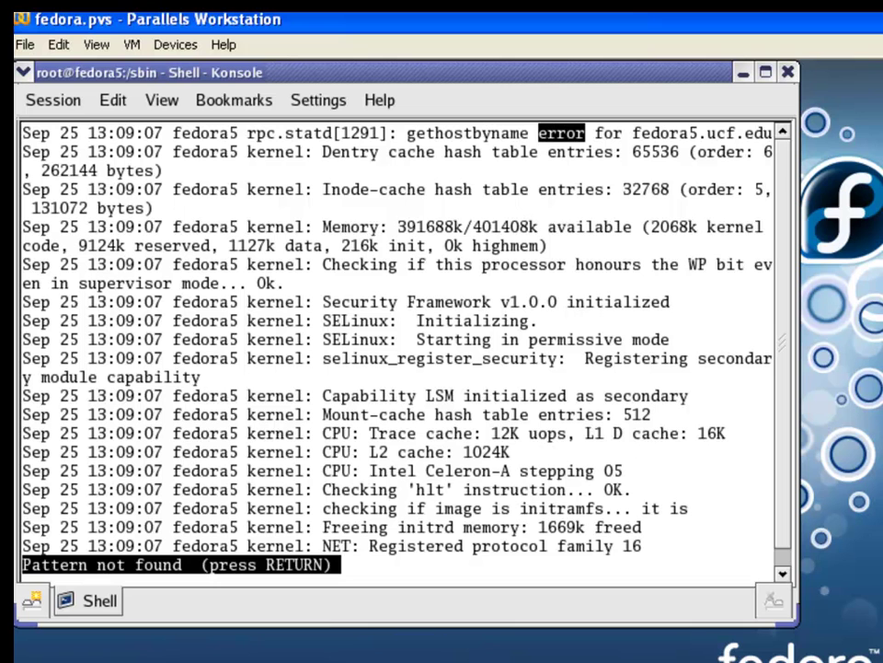
Step: Search for 'fail', then quit less back to the root shell prompt
type("/fail")
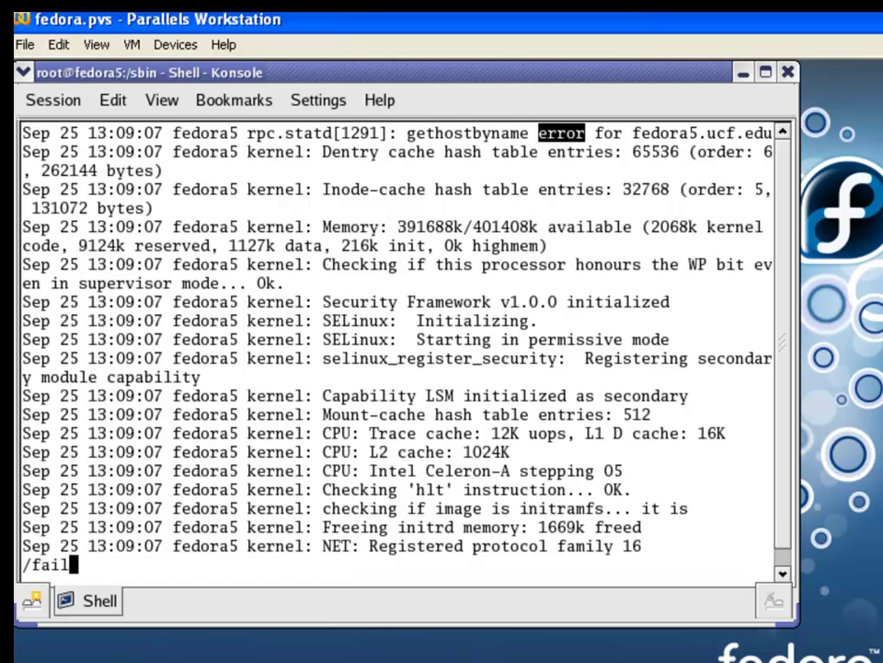
key("Return")
key("q")
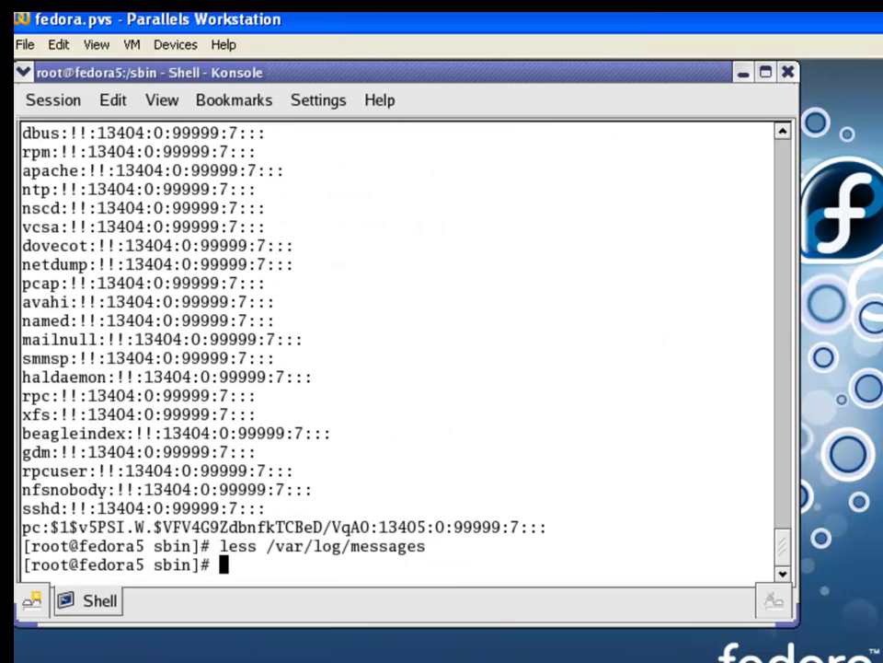